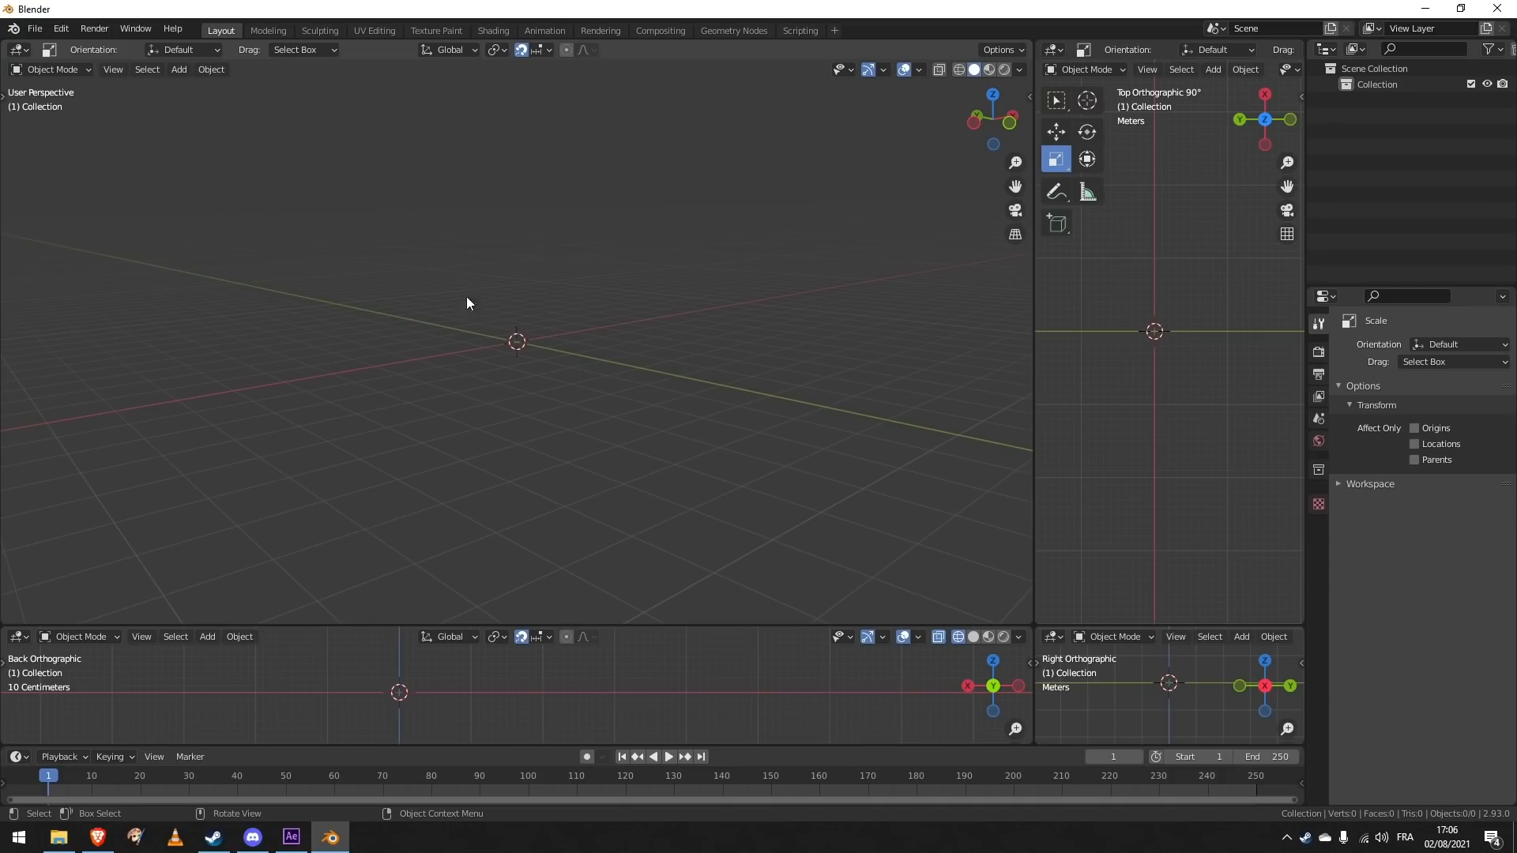
{"action": "middle_click_drag", "start_coordinate": [466, 296], "coordinate": [479, 351]}
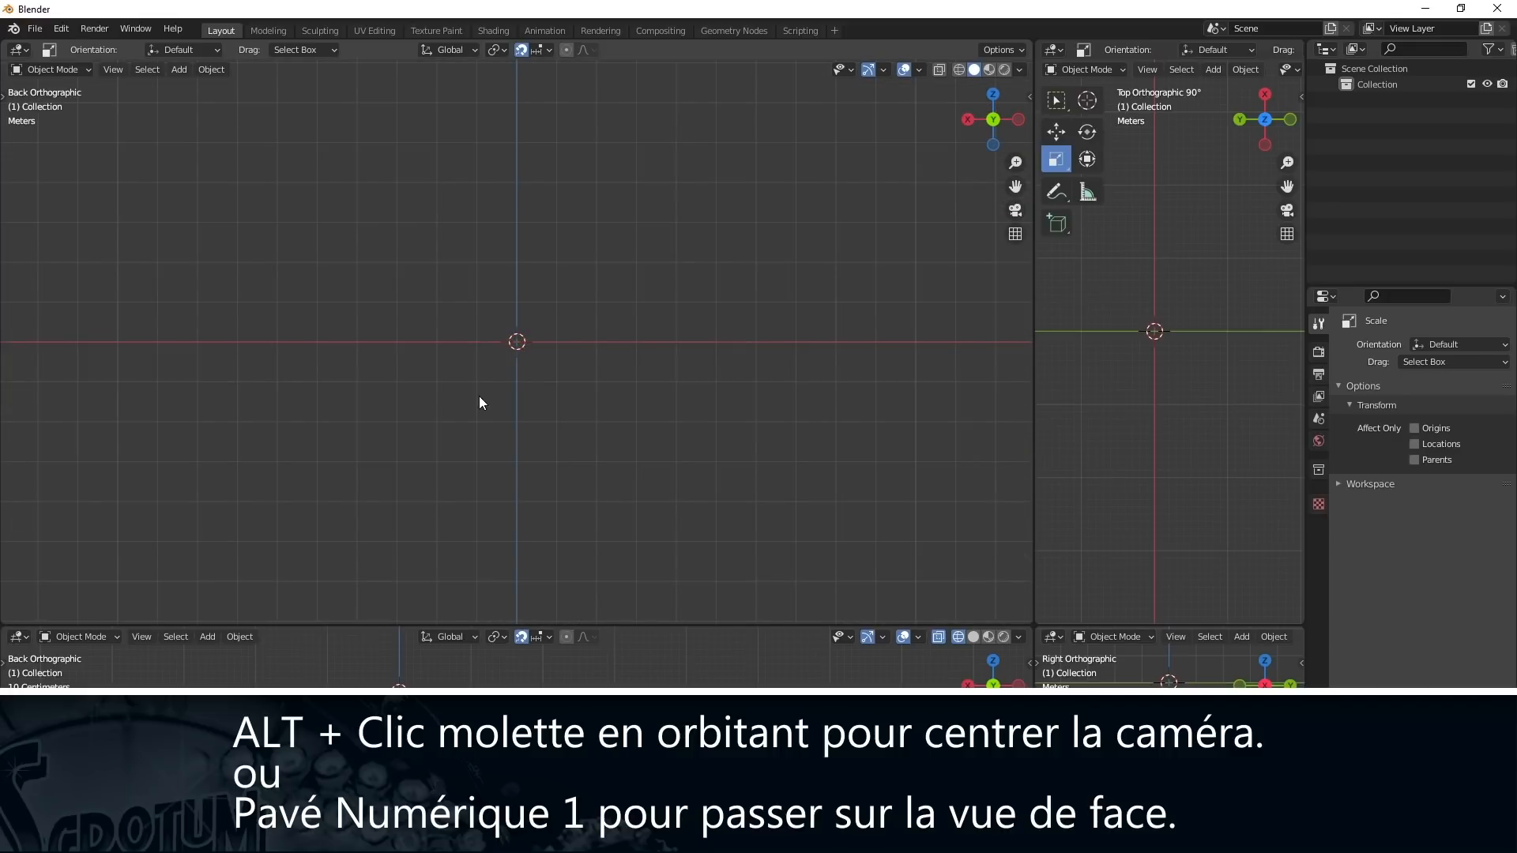
{"action": "key", "text": "KP_1"}
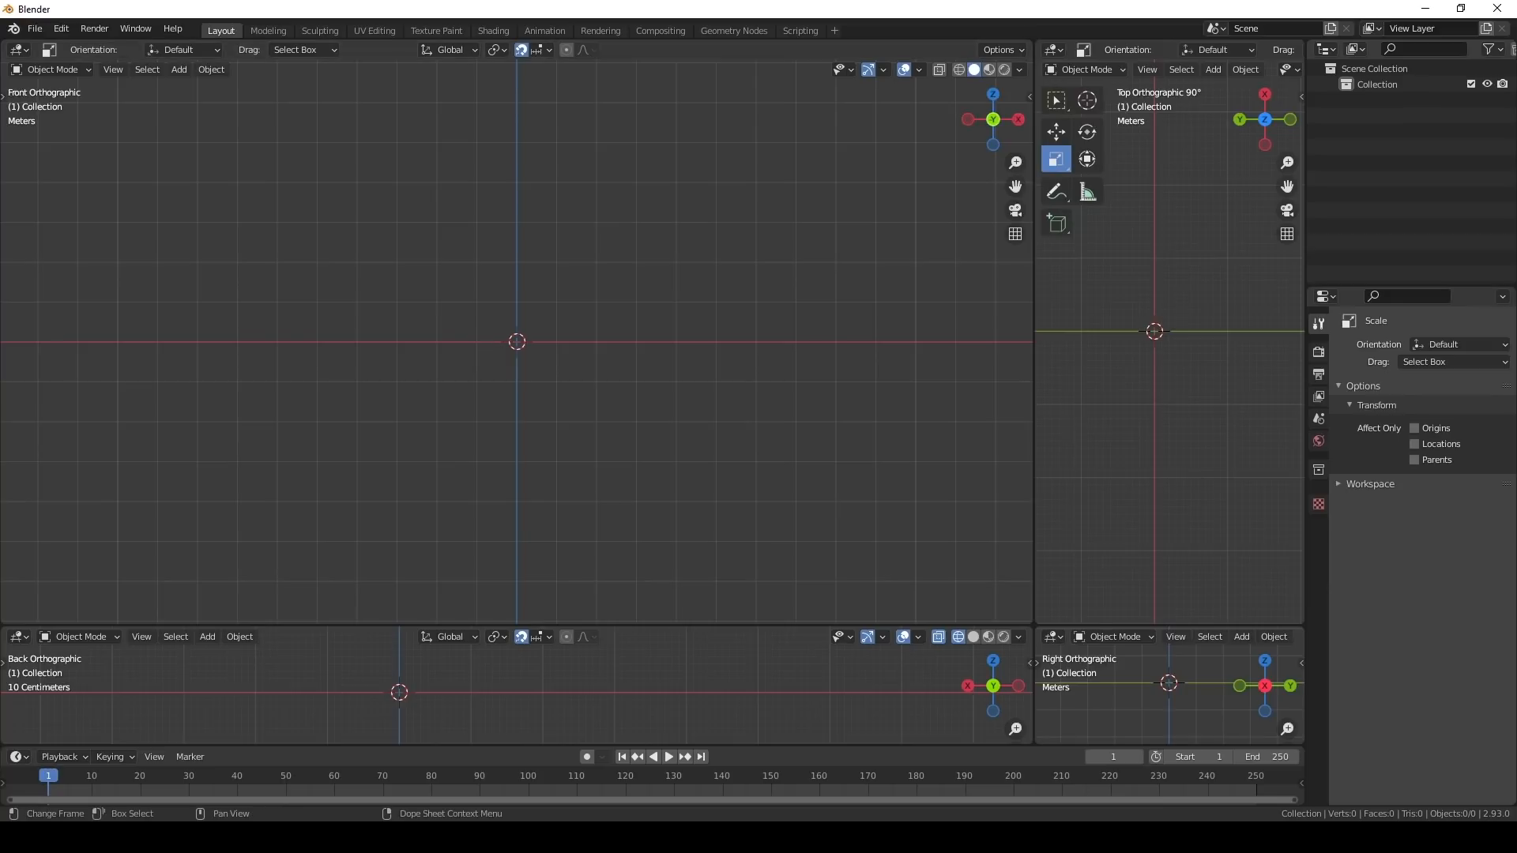
{"action": "left_click", "coordinate": [379, 837]}
{"action": "left_click_drag", "start_coordinate": [65, 493], "coordinate": [524, 259]}
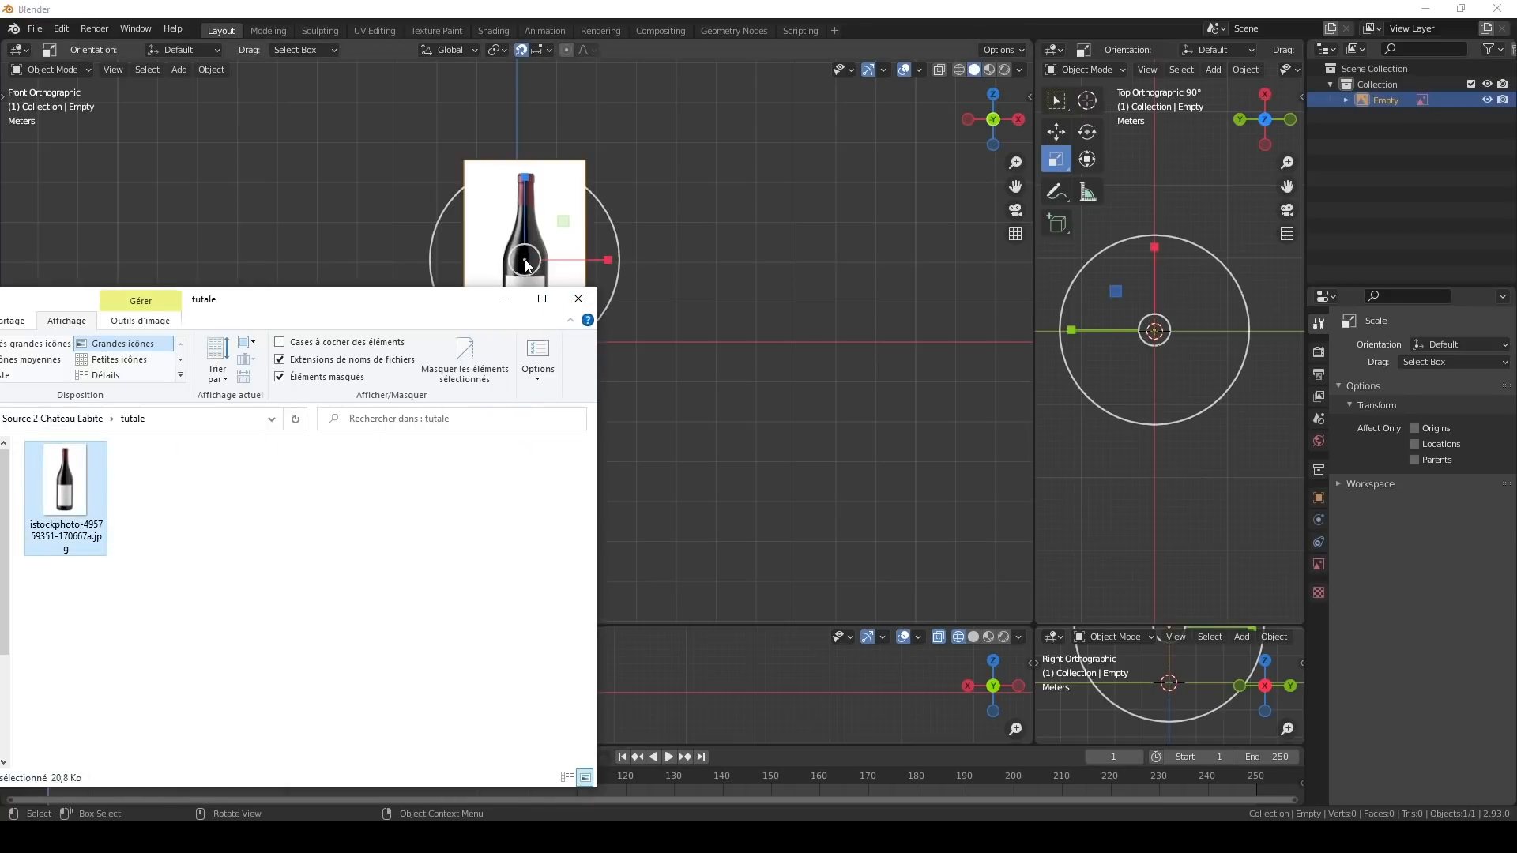
{"action": "left_click", "coordinate": [545, 7]}
{"action": "scroll", "coordinate": [623, 294], "scroll_direction": "up", "scroll_amount": 5}
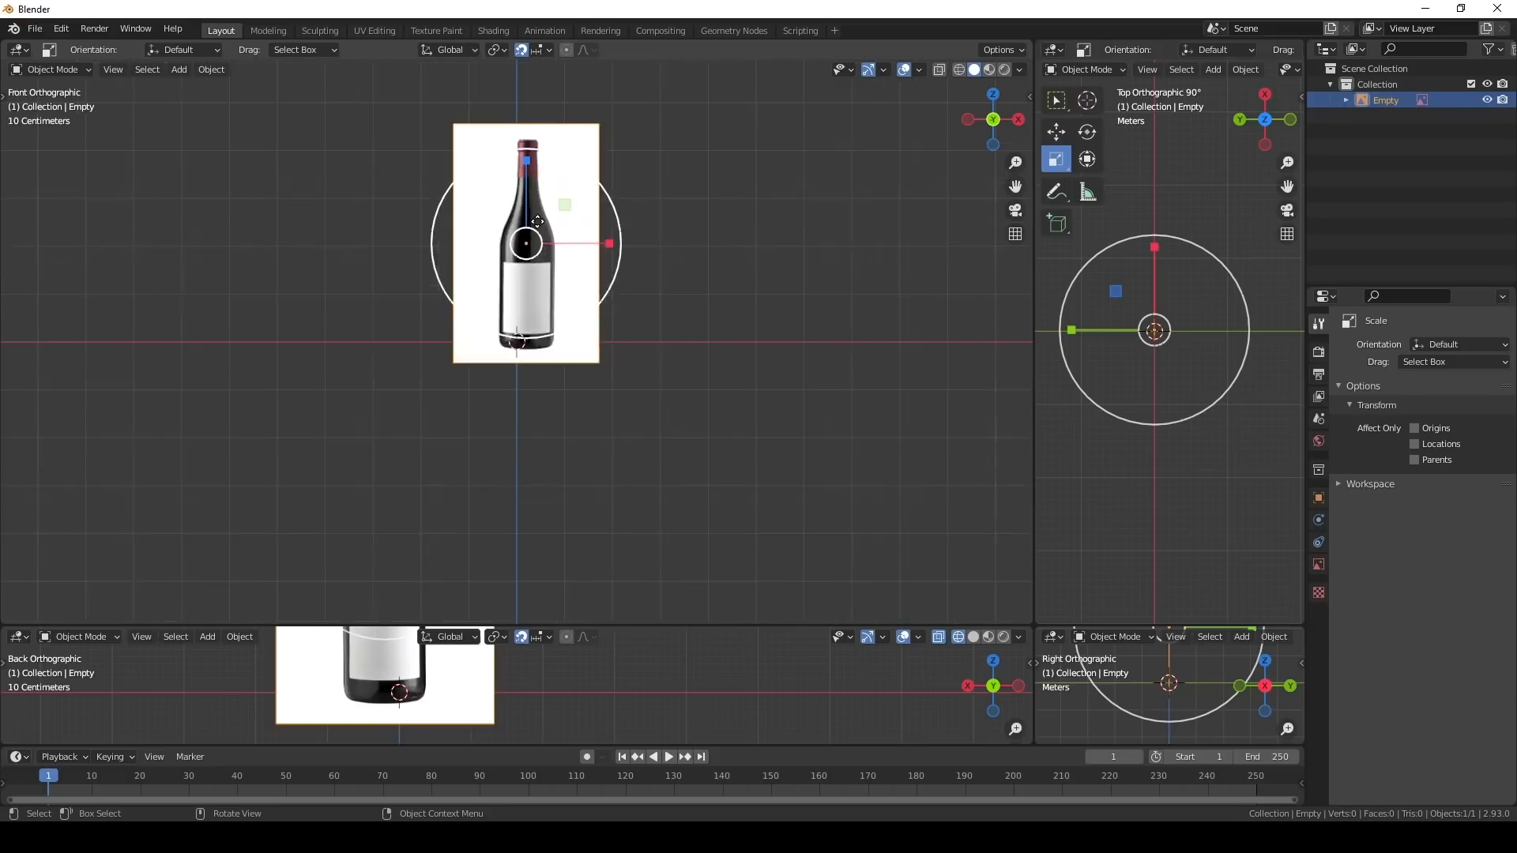
{"action": "middle_click_drag", "start_coordinate": [537, 218], "coordinate": [556, 464], "text": "shift"}
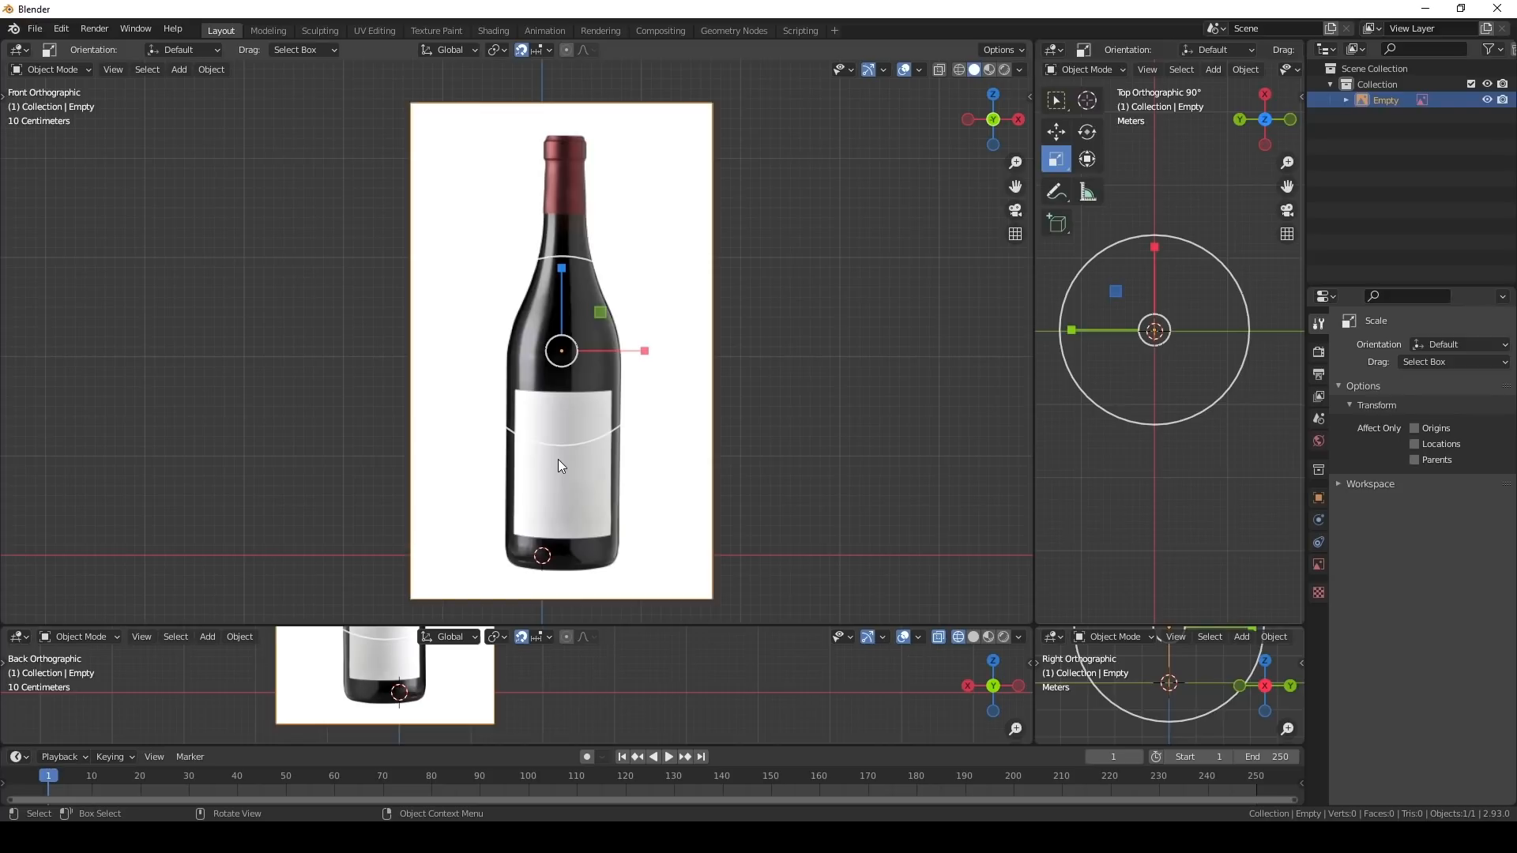
- Open the preferences and look through the list of available add-ons
{"action": "left_click", "coordinate": [61, 28]}
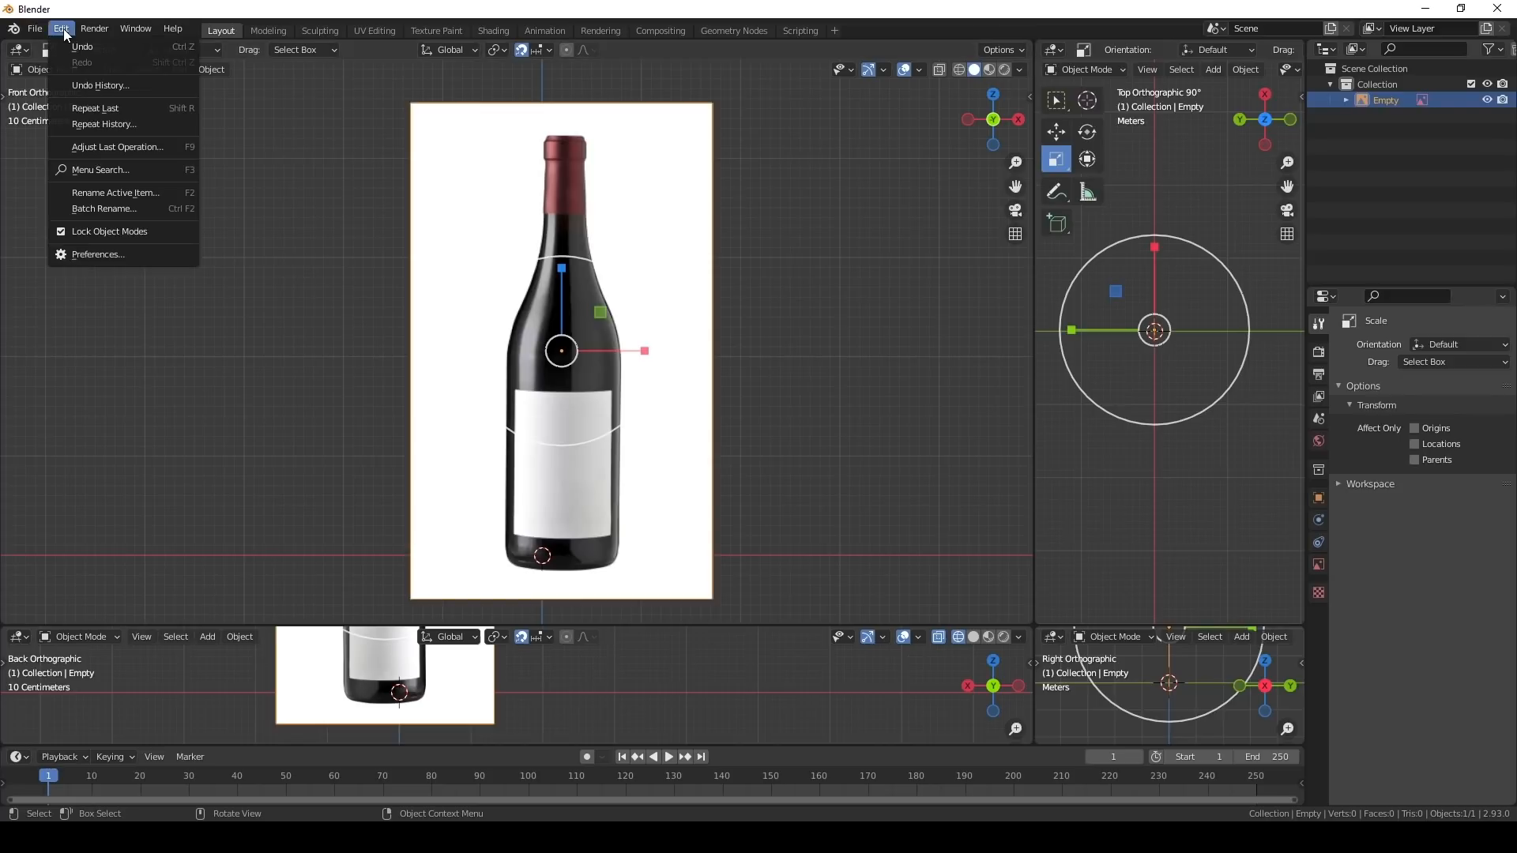
{"action": "left_click", "coordinate": [101, 254]}
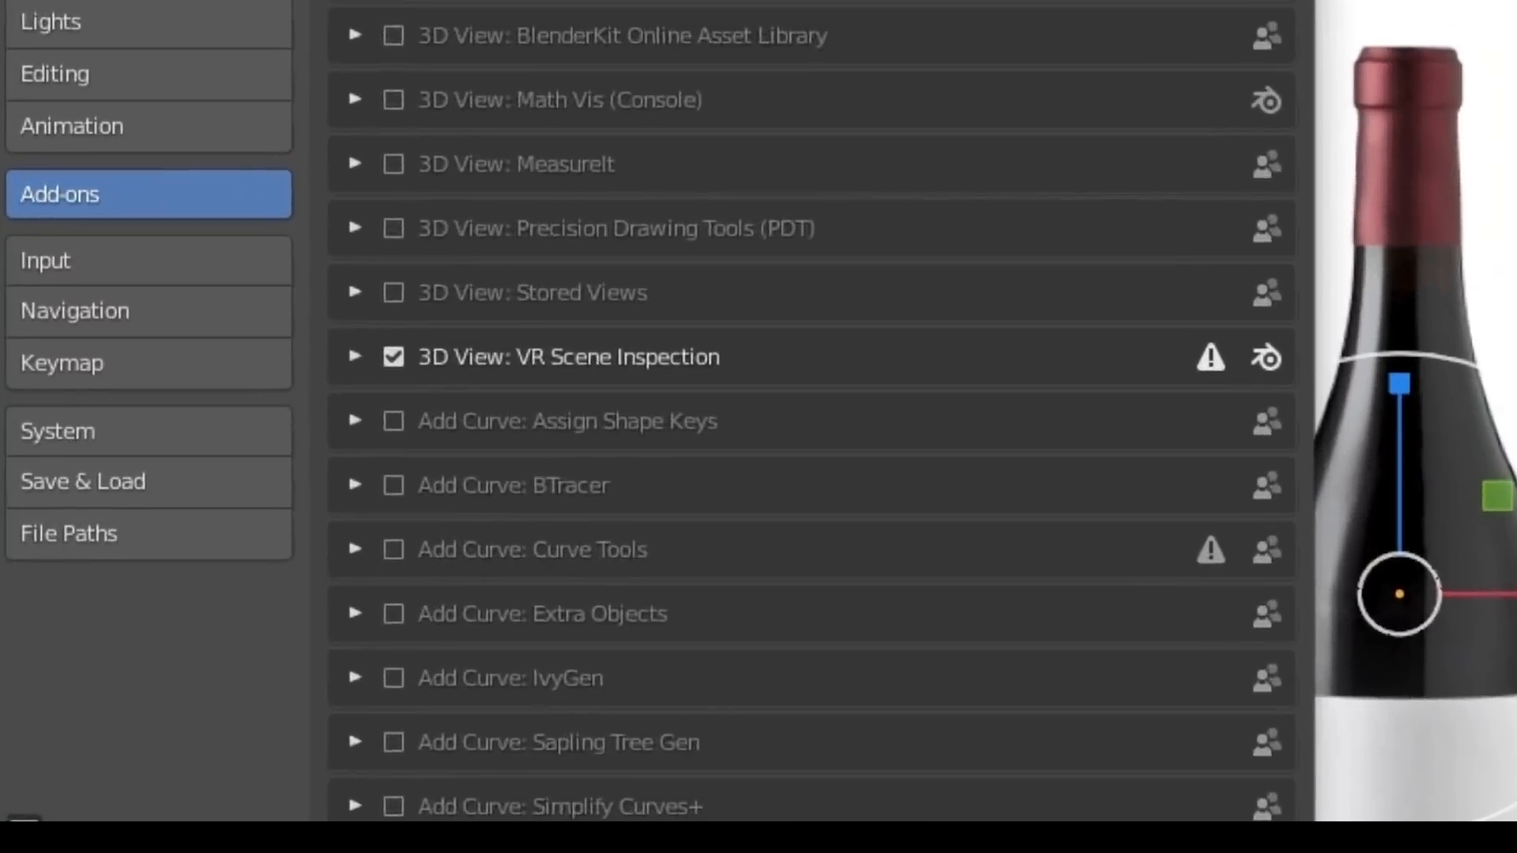
{"action": "scroll", "coordinate": [410, 237], "scroll_direction": "down", "scroll_amount": 15}
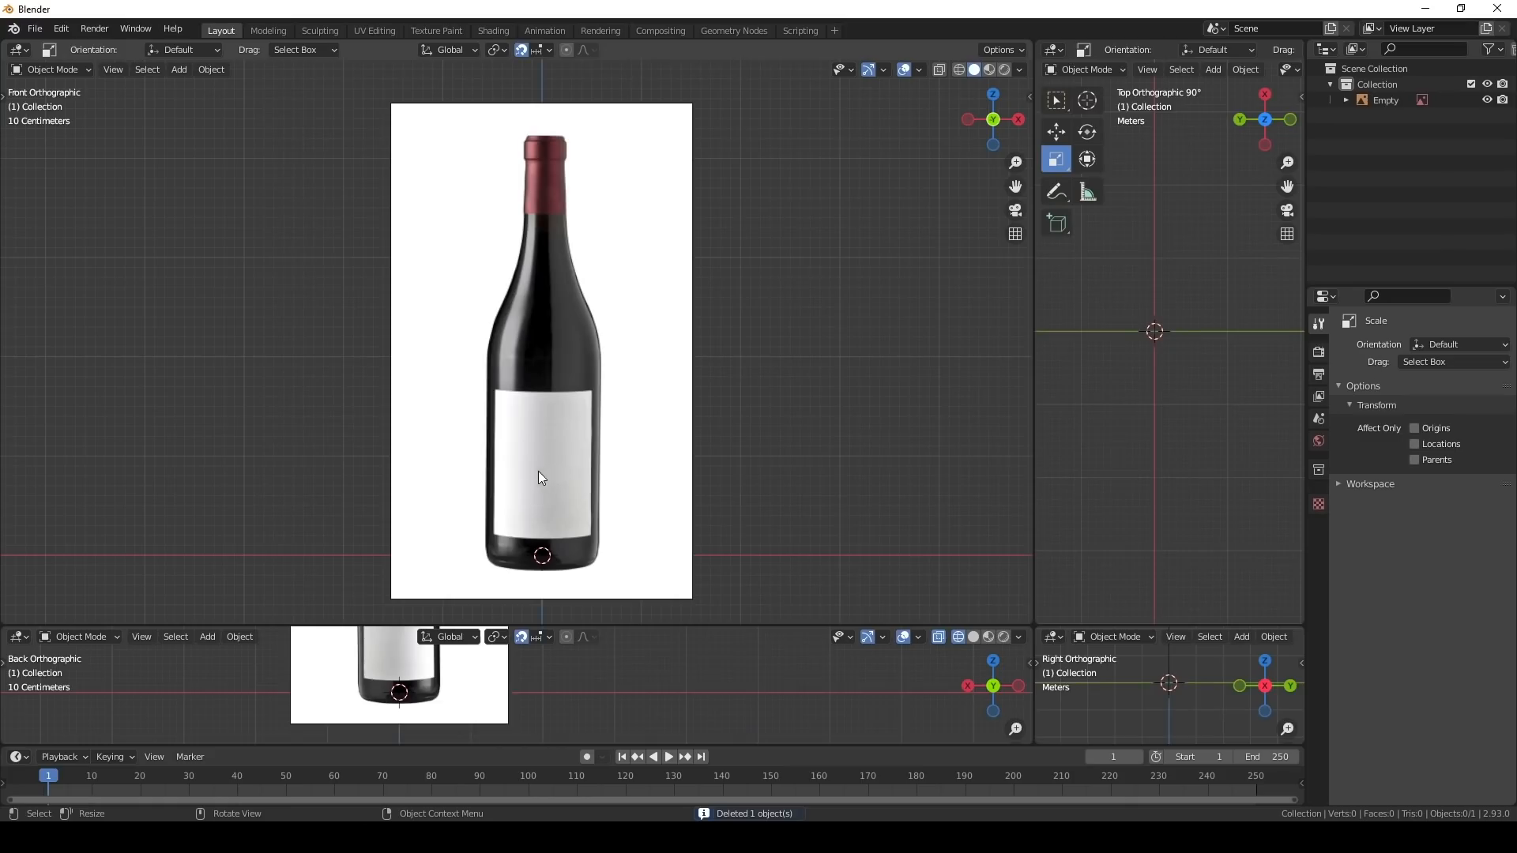
- Add a cylinder mesh, scale it to the reference bottle's width and raise it along Z until its base meets the bottle's bottom
{"action": "key", "text": "shift+a"}
{"action": "mouse_move", "coordinate": [532, 474]}
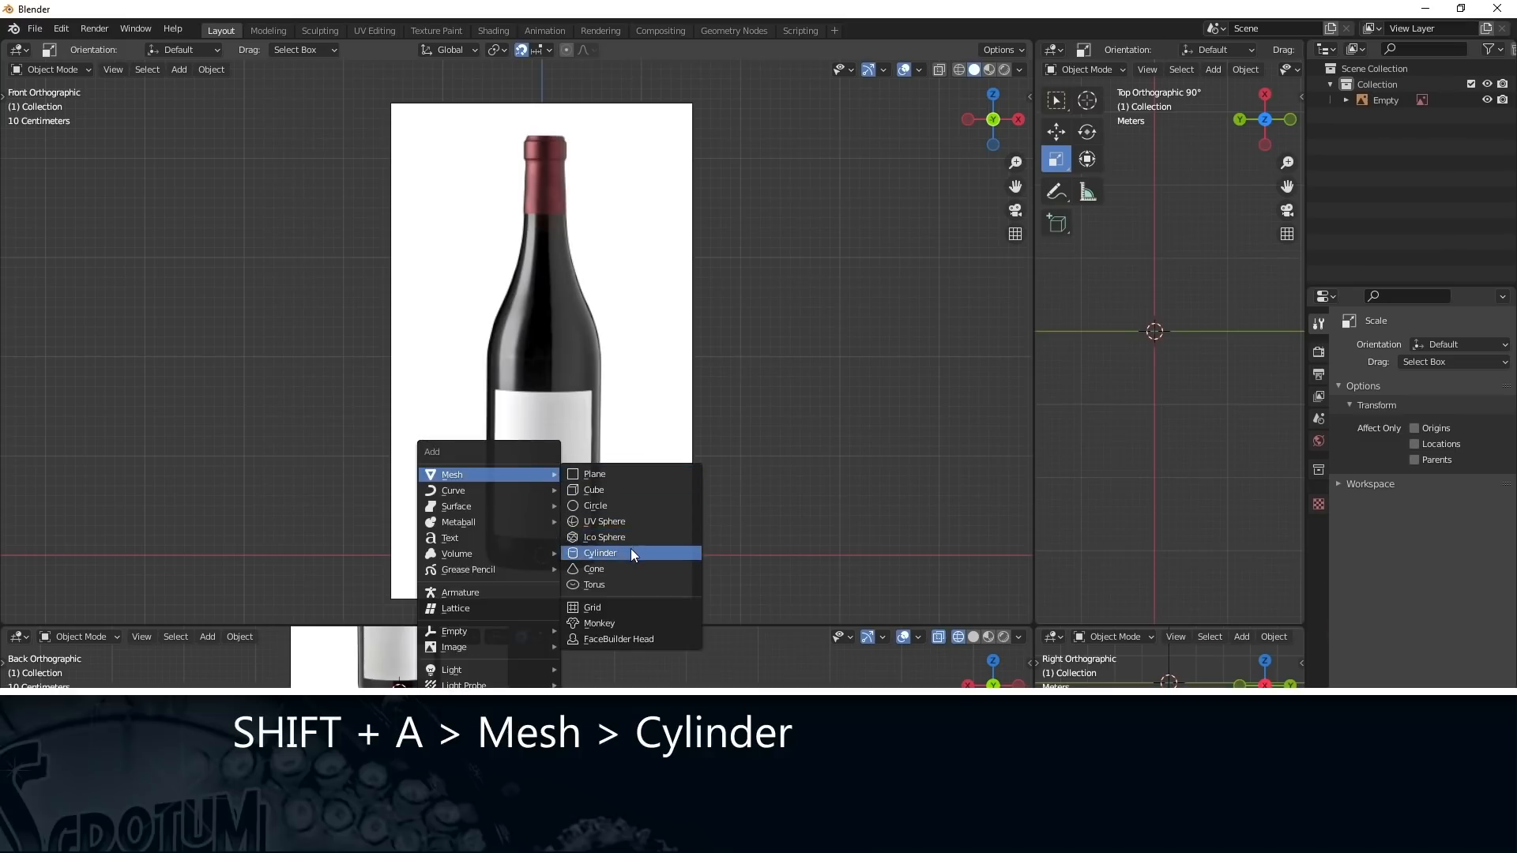
{"action": "left_click", "coordinate": [630, 548]}
{"action": "key", "text": "s"}
{"action": "left_click", "coordinate": [582, 548]}
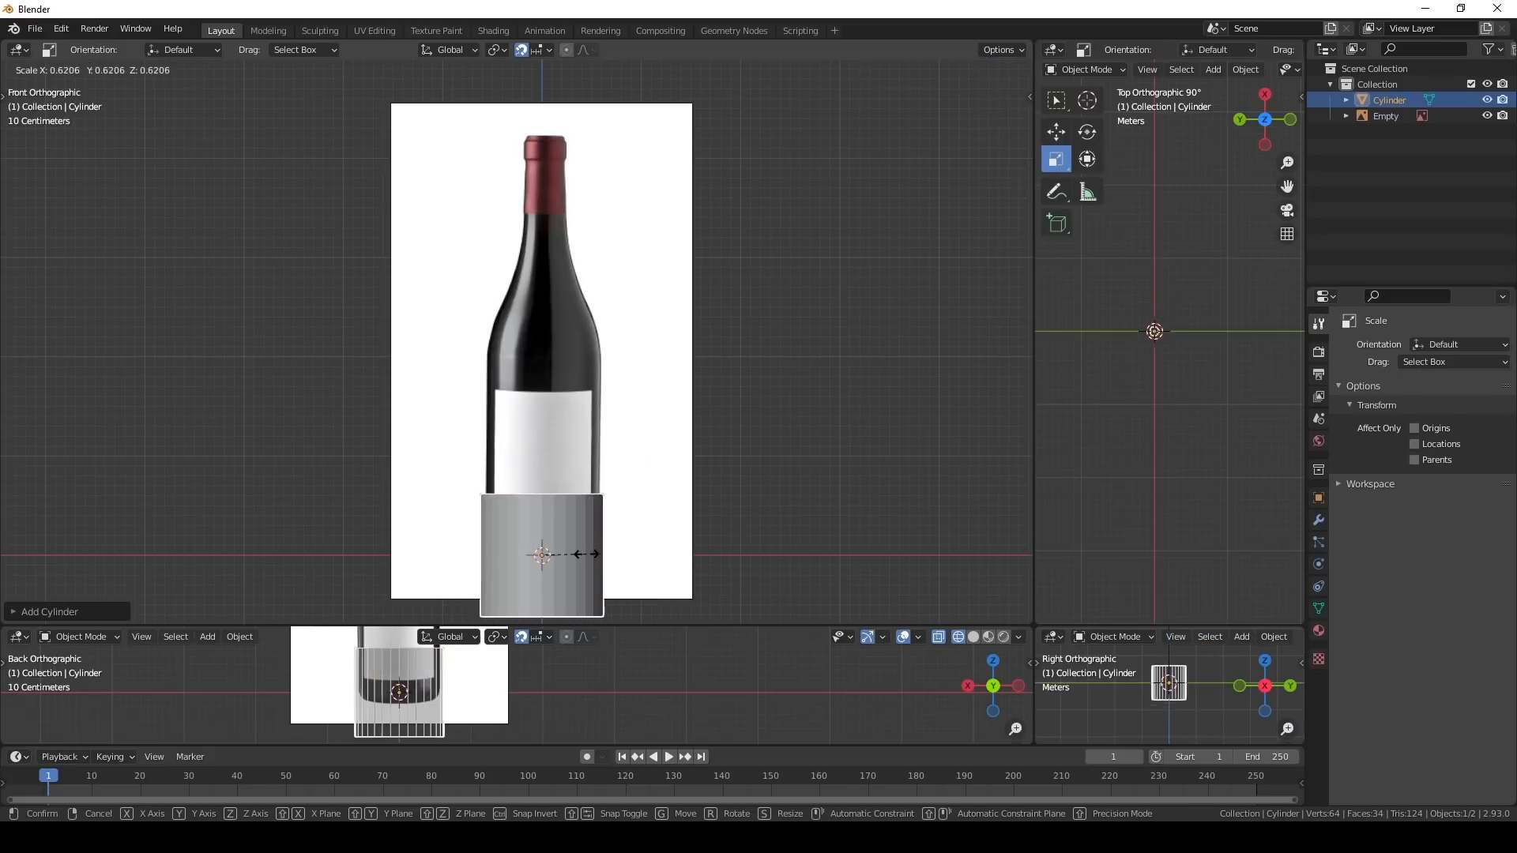
{"action": "key", "text": "g"}
{"action": "key", "text": "z"}
{"action": "left_click", "coordinate": [586, 524]}
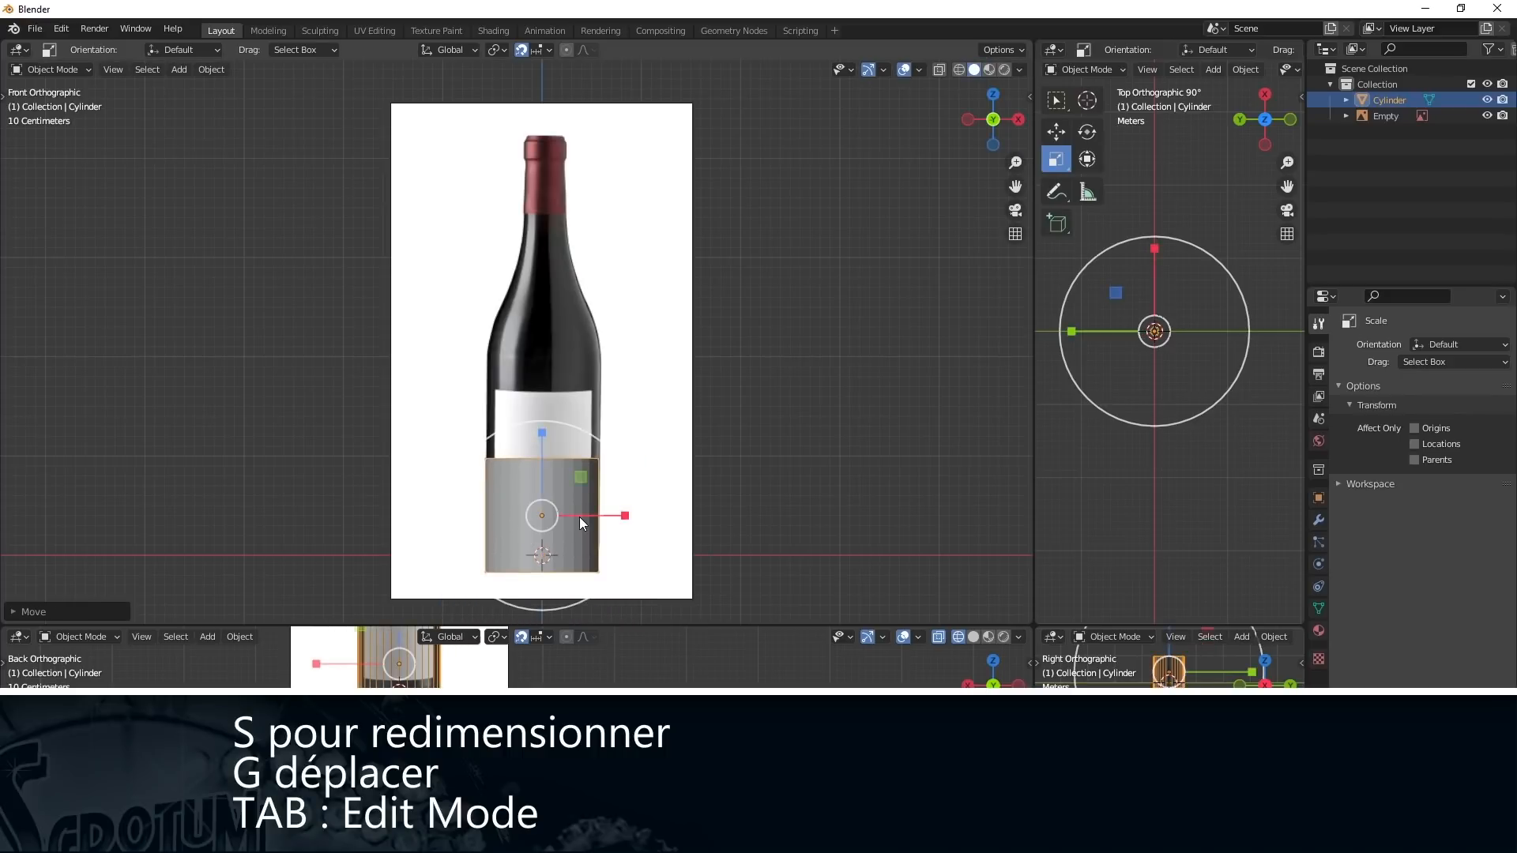
- Enter Edit Mode on the cylinder, enable X-ray and select the complete ring of upper vertices in the front view
{"action": "key", "text": "Tab"}
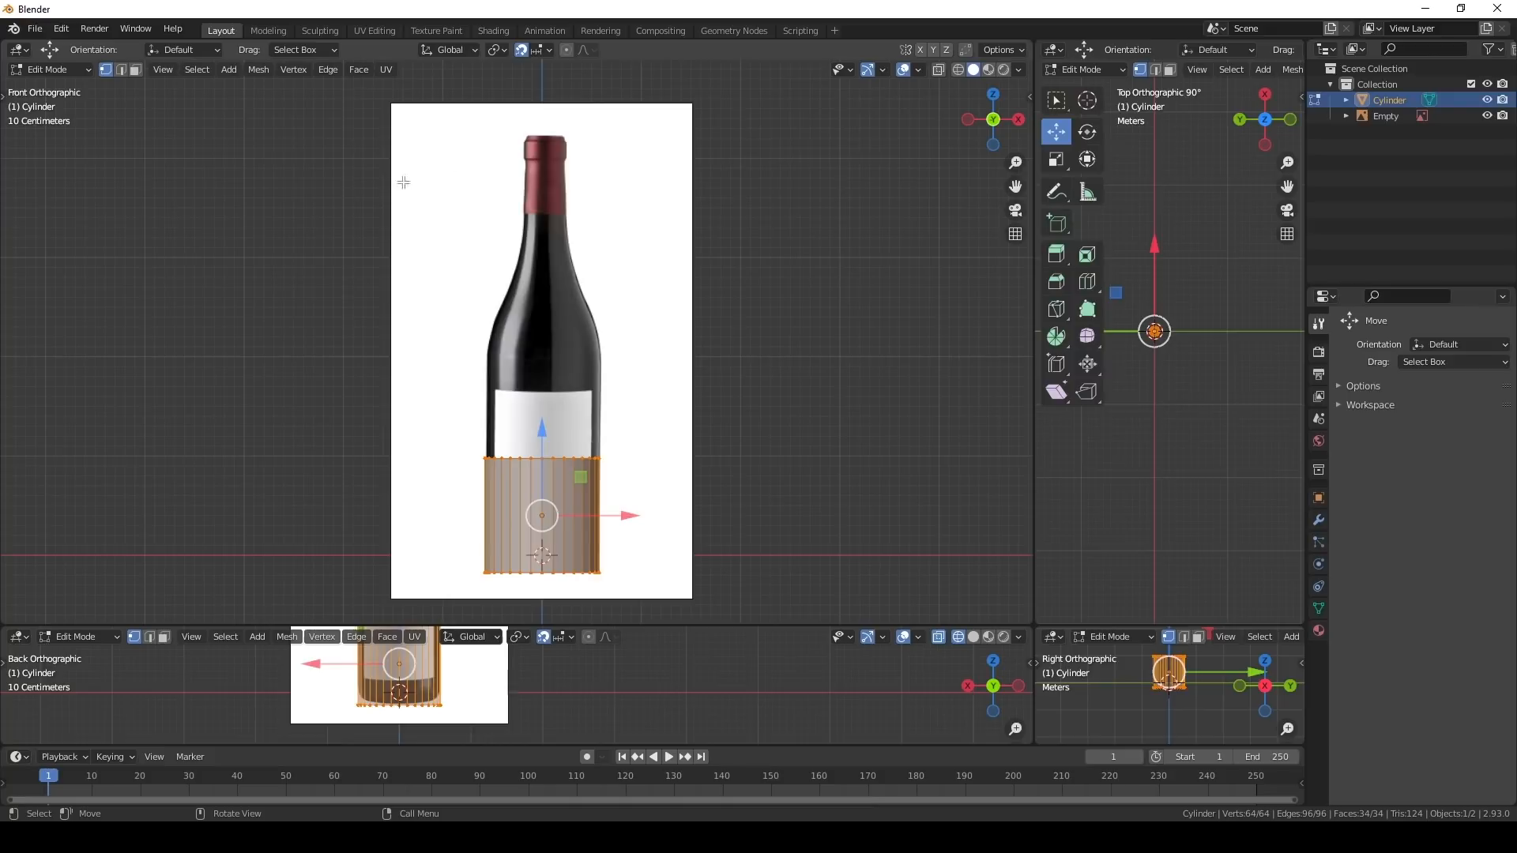
{"action": "left_click_drag", "start_coordinate": [381, 353], "coordinate": [717, 482]}
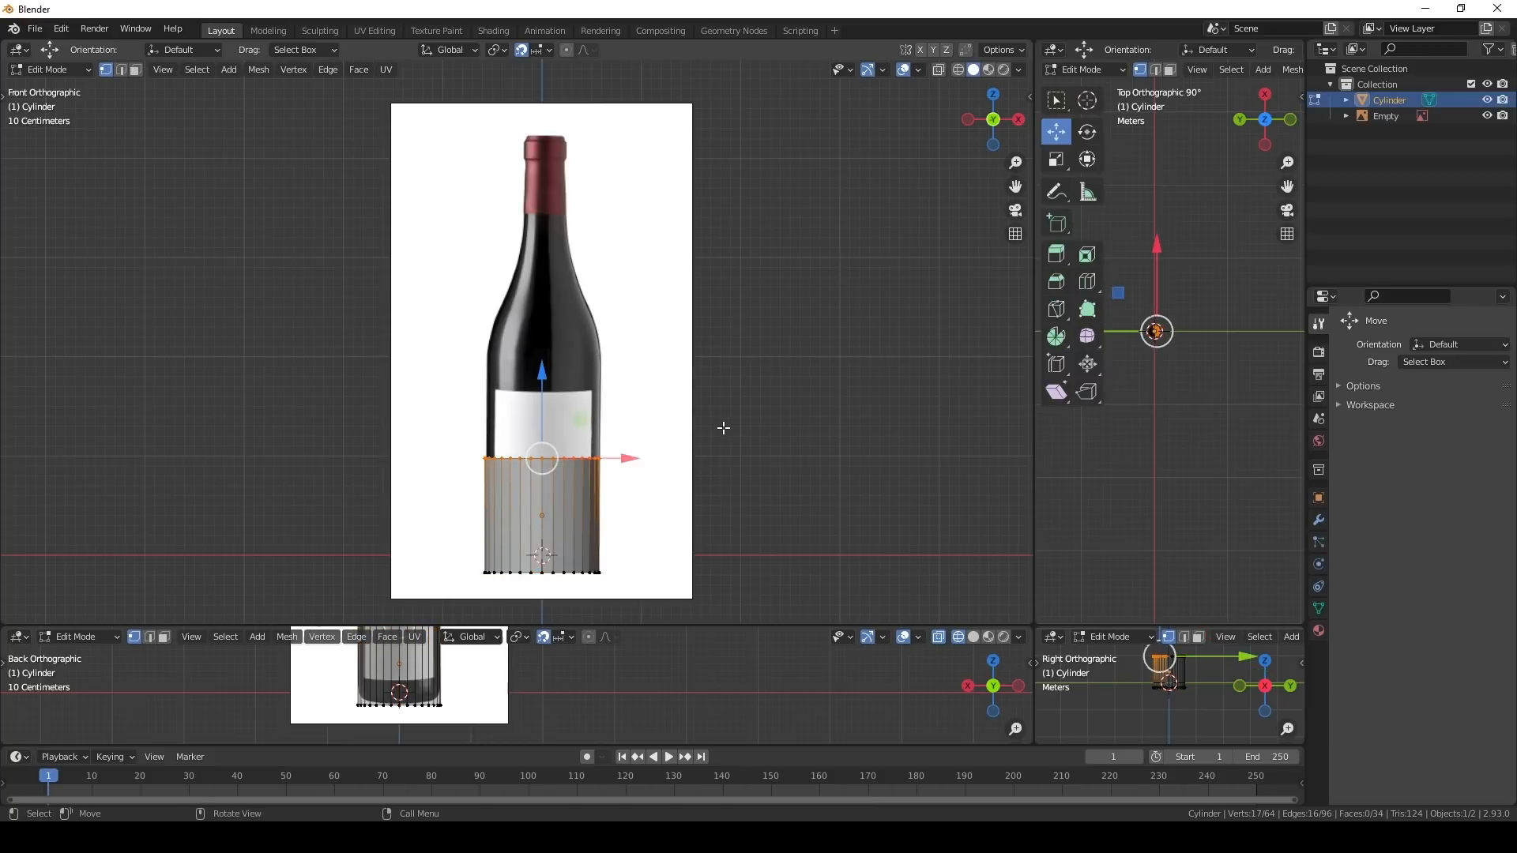
{"action": "middle_click_drag", "start_coordinate": [723, 427], "coordinate": [597, 367]}
{"action": "scroll", "coordinate": [598, 367], "scroll_direction": "up", "scroll_amount": 2}
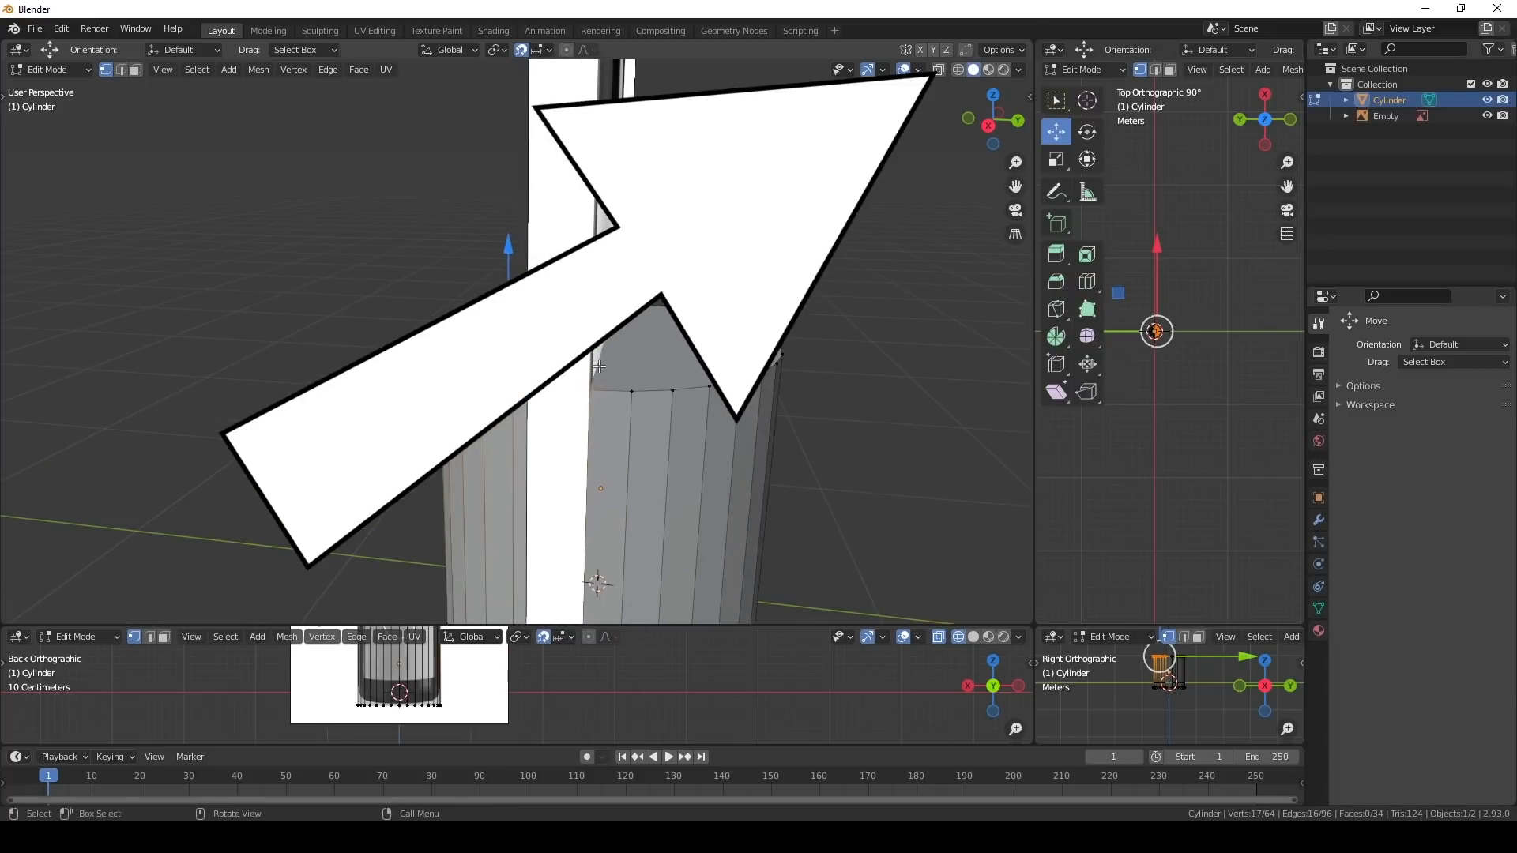
{"action": "left_click", "coordinate": [941, 71]}
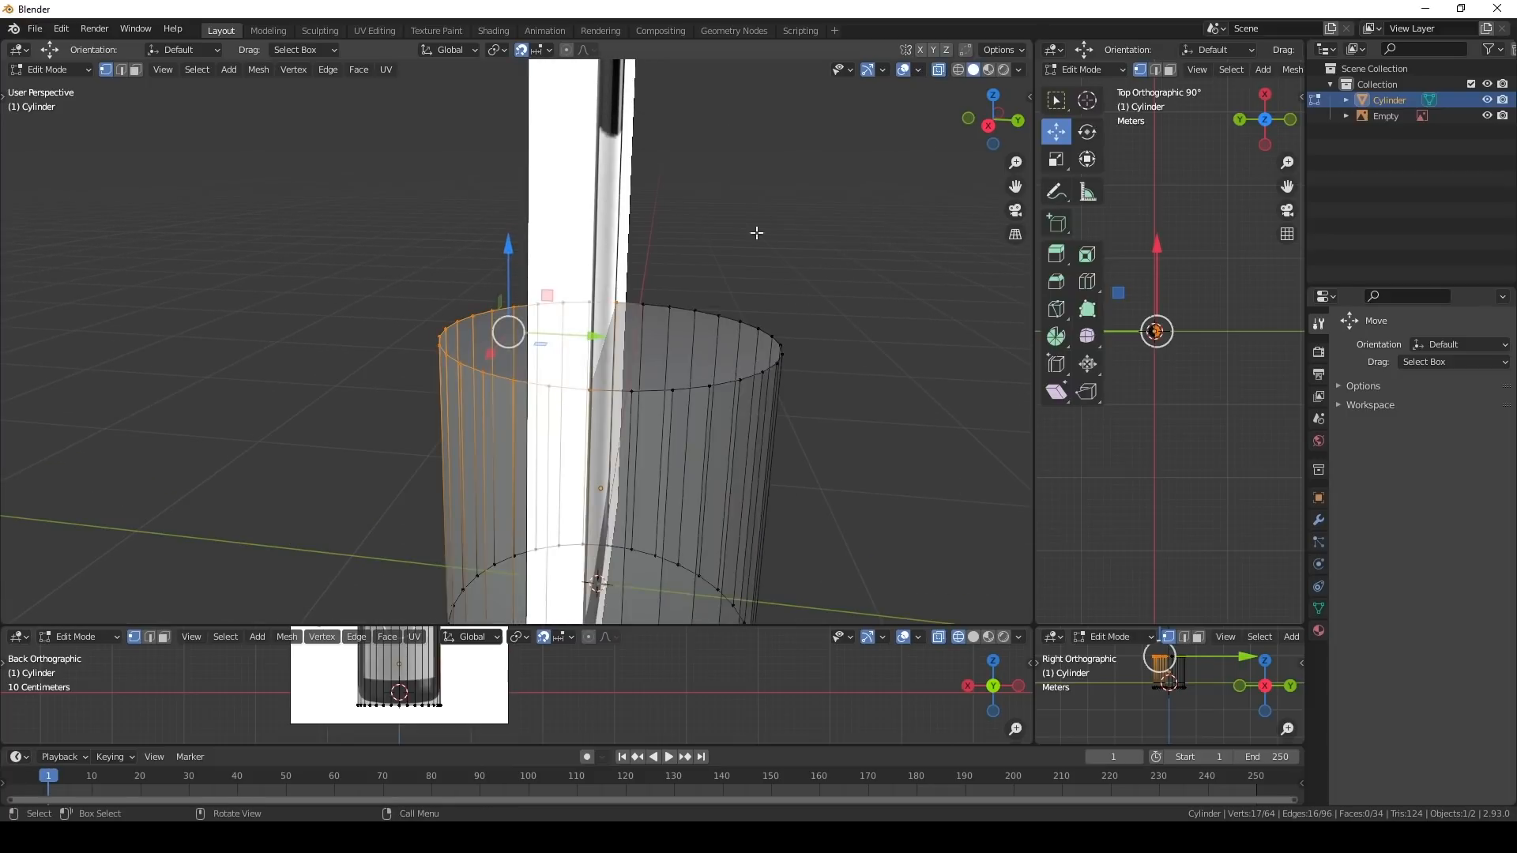
{"action": "key", "text": "KP_1"}
{"action": "left_click_drag", "start_coordinate": [339, 280], "coordinate": [748, 356]}
{"action": "middle_click_drag", "start_coordinate": [747, 356], "coordinate": [372, 372]}
{"action": "key", "text": "KP_1"}
- Extrude the cylinder's upper ring to just above the label and again by 0.3 m, scaling each new ring to the bottle's outline
{"action": "key", "text": "e"}
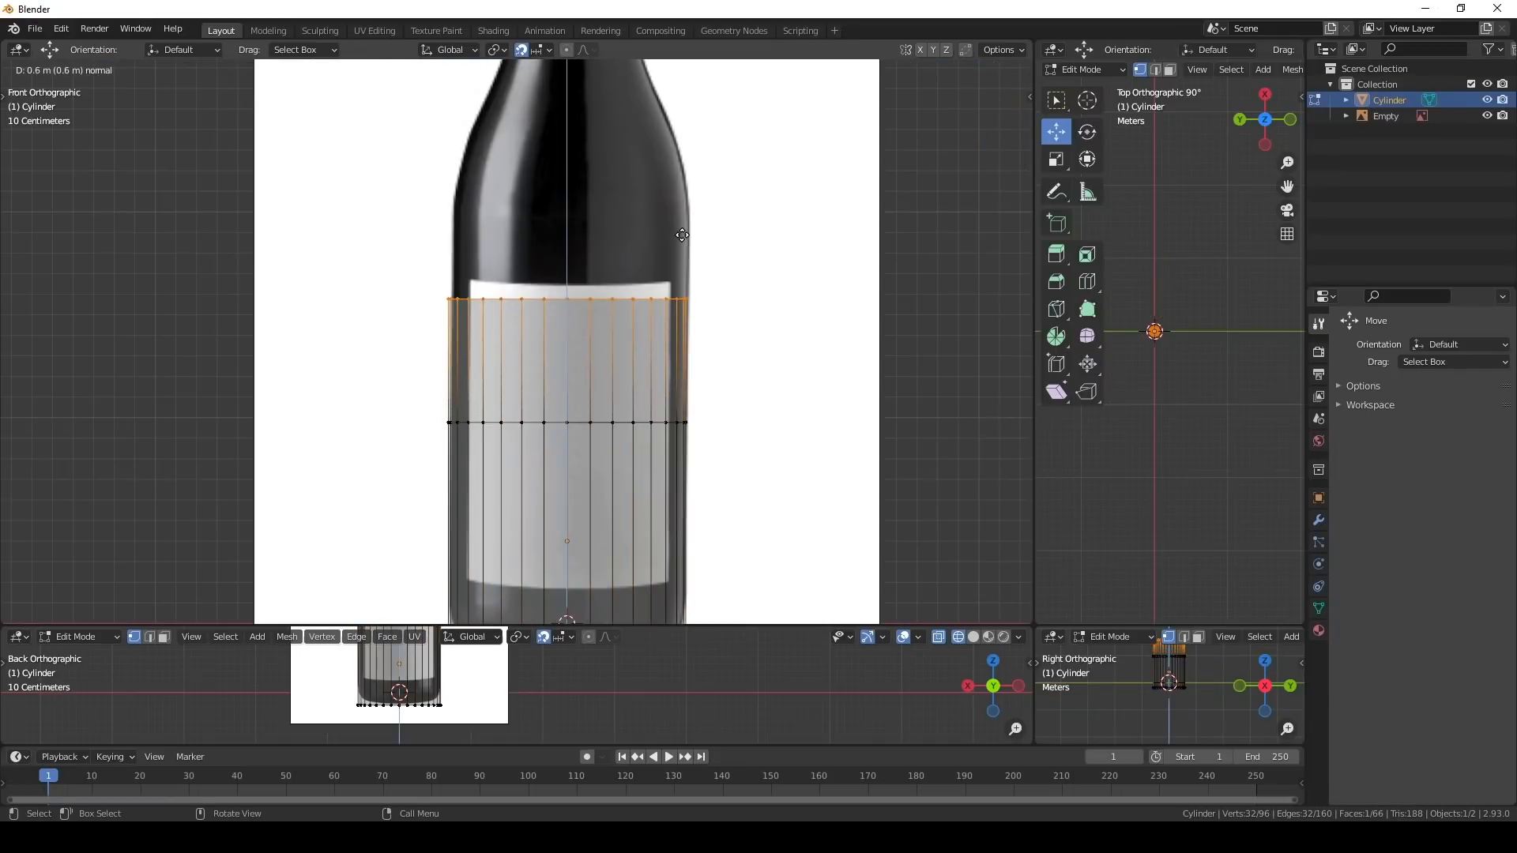
{"action": "left_click", "coordinate": [667, 141]}
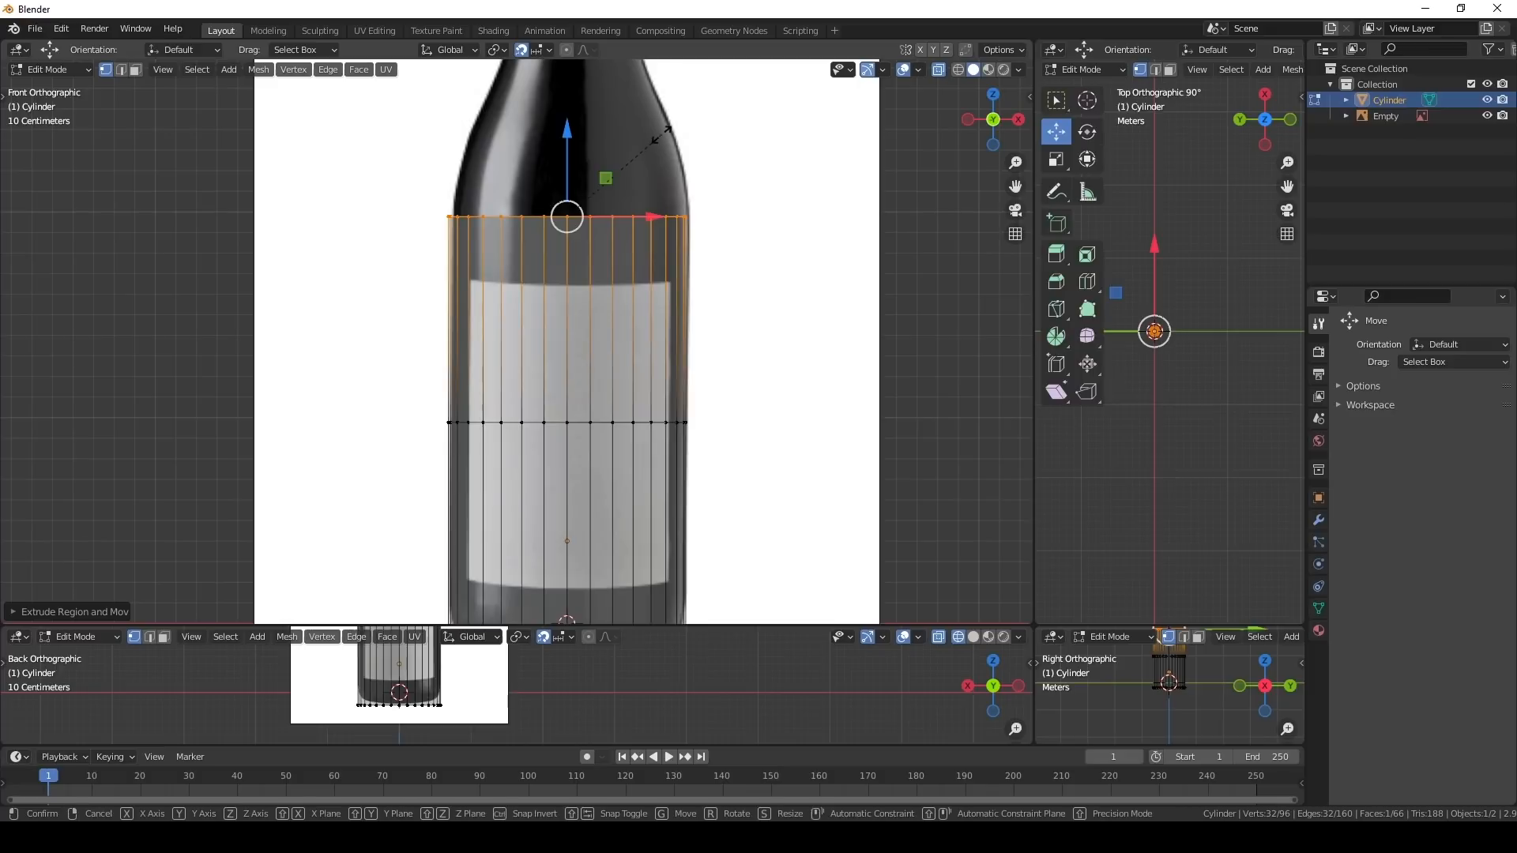
{"action": "key", "text": "s"}
{"action": "left_click", "coordinate": [665, 143]}
{"action": "key", "text": "e"}
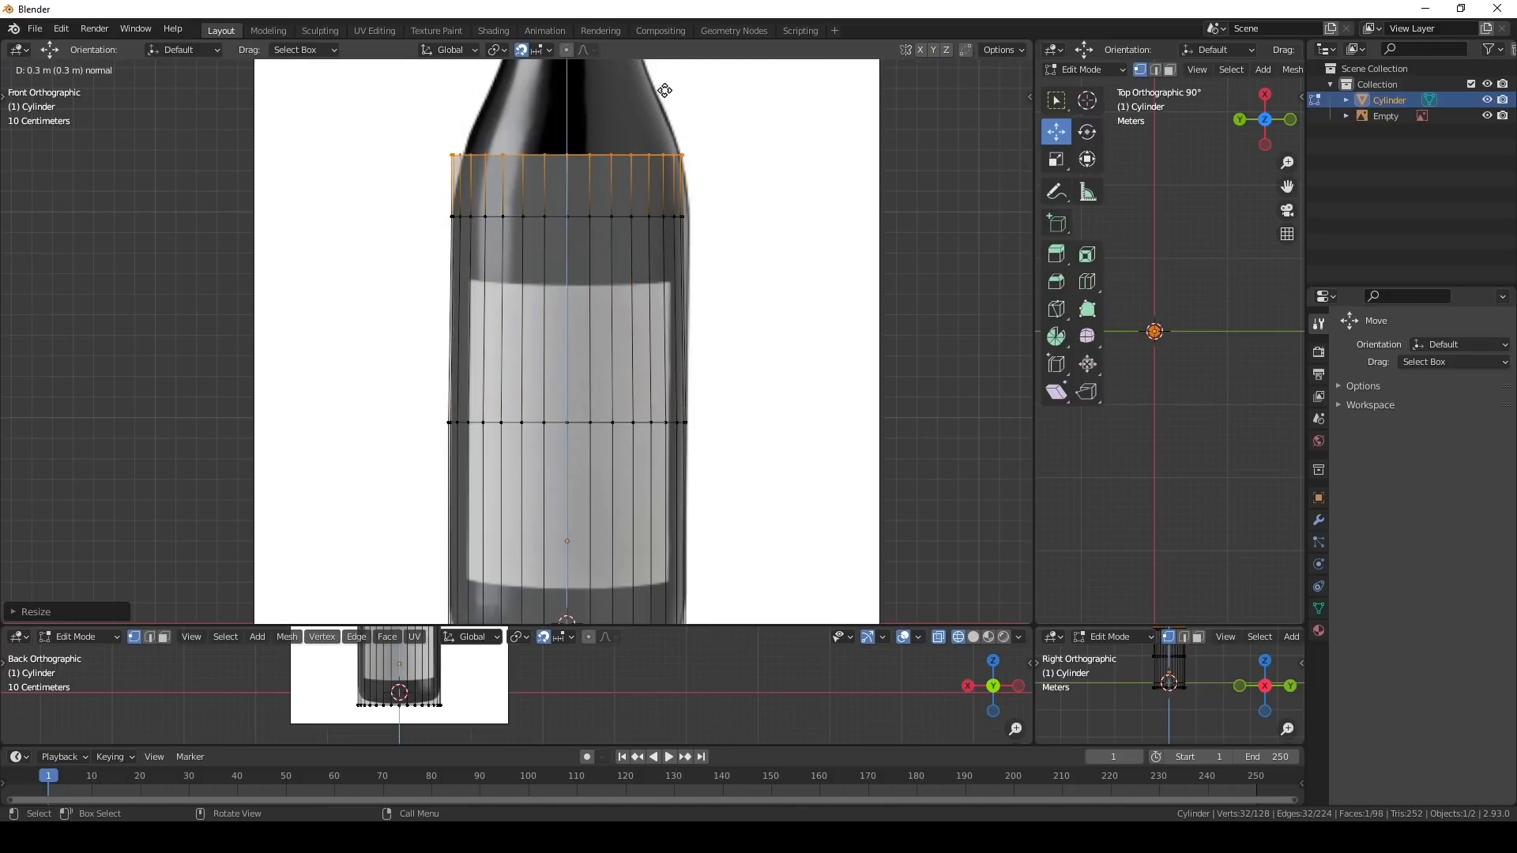
{"action": "left_click", "coordinate": [663, 89]}
{"action": "key", "text": "s"}
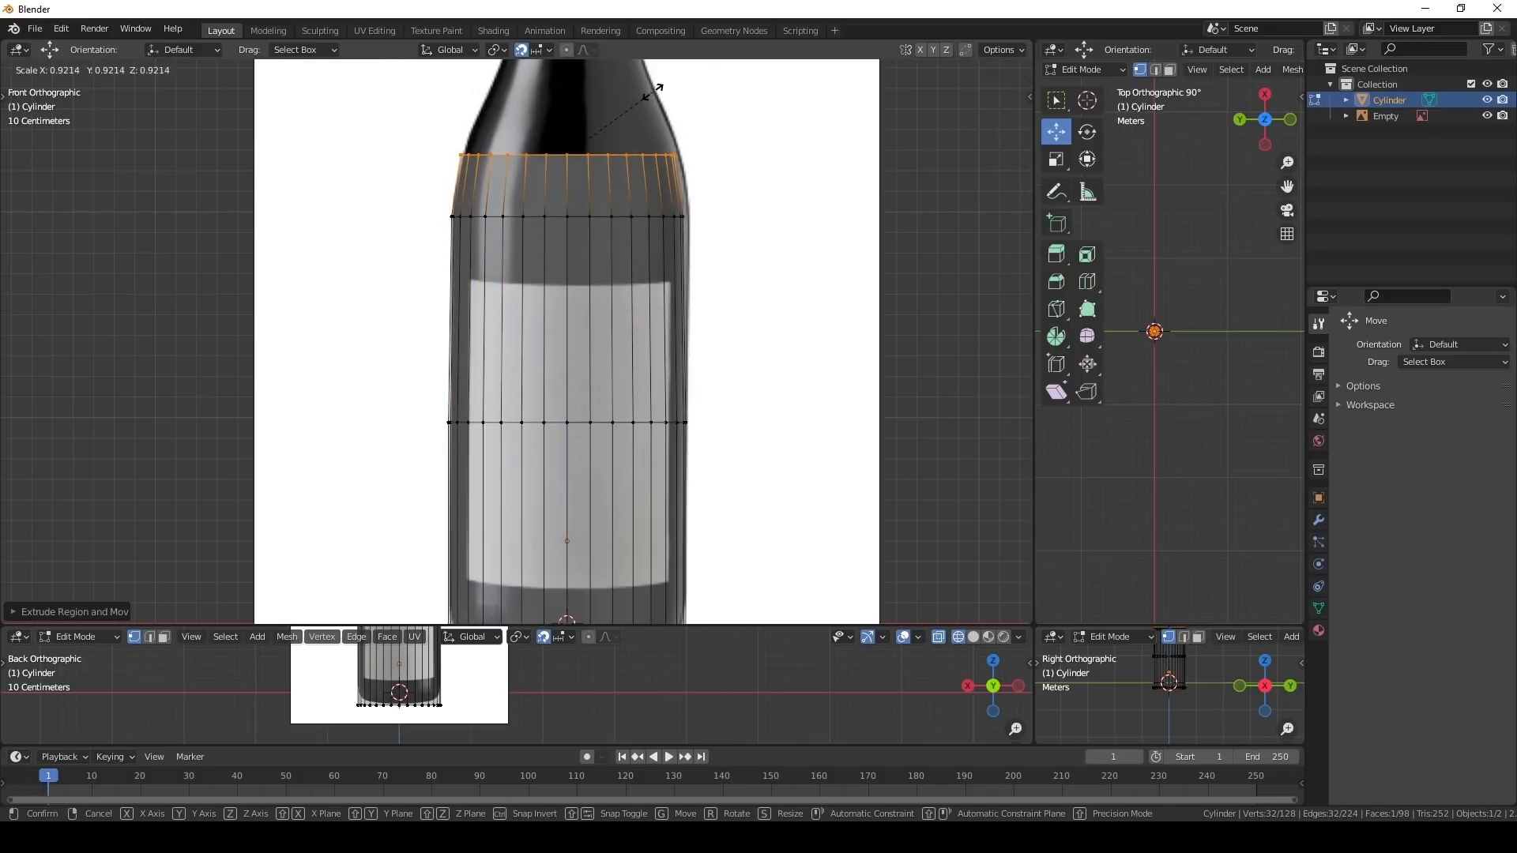
{"action": "left_click", "coordinate": [656, 101]}
- Extrude two more rings up the bottle's shoulder towards the neck, scaling them inward to follow the reference silhouette
{"action": "middle_click_drag", "start_coordinate": [633, 177], "coordinate": [652, 414], "text": "shift"}
{"action": "key", "text": "e"}
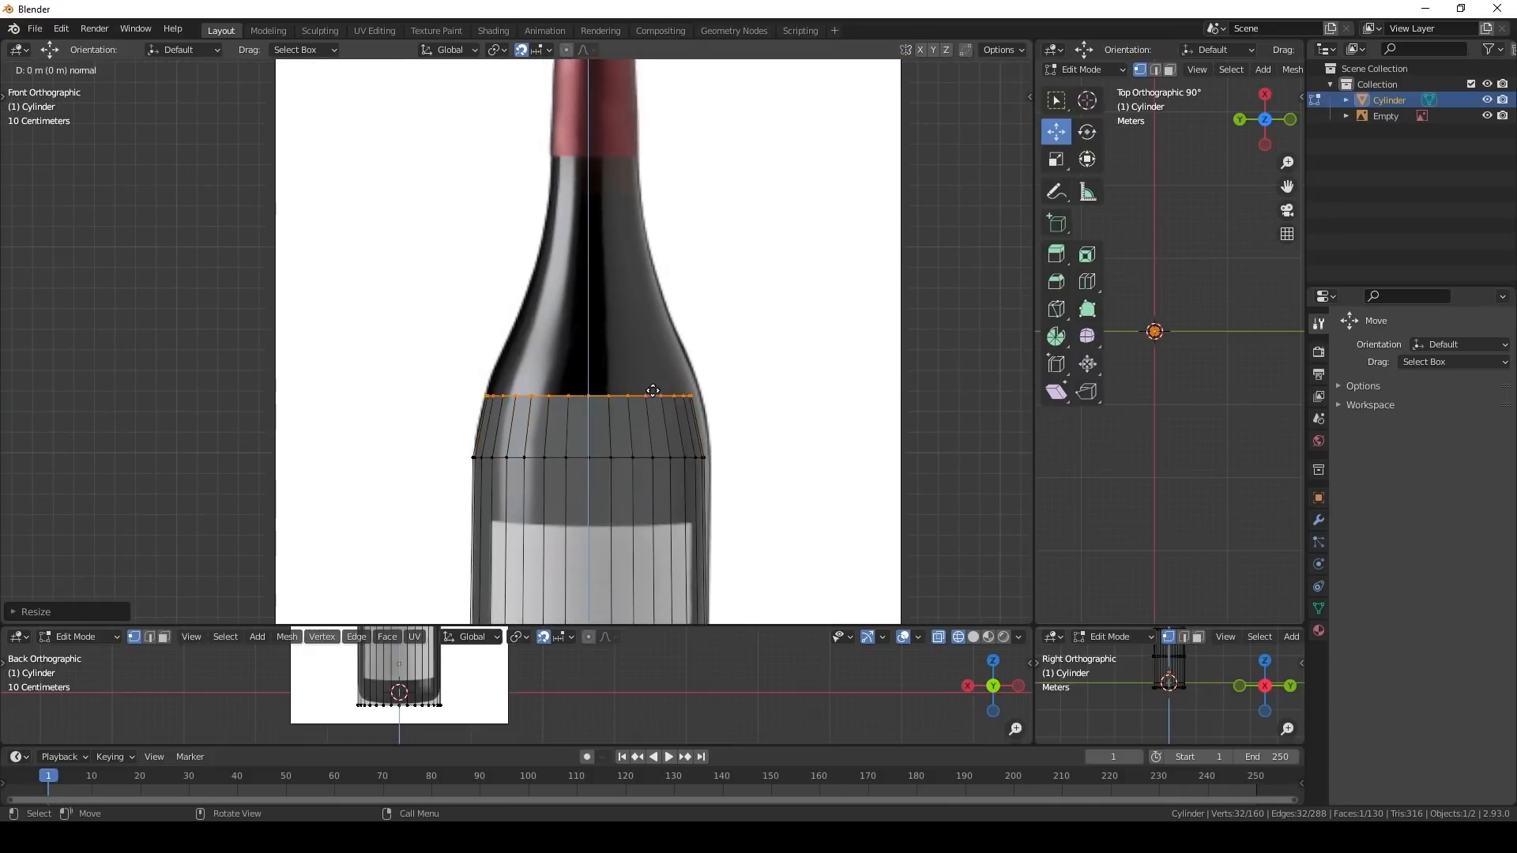
{"action": "left_click", "coordinate": [650, 346]}
{"action": "key", "text": "s"}
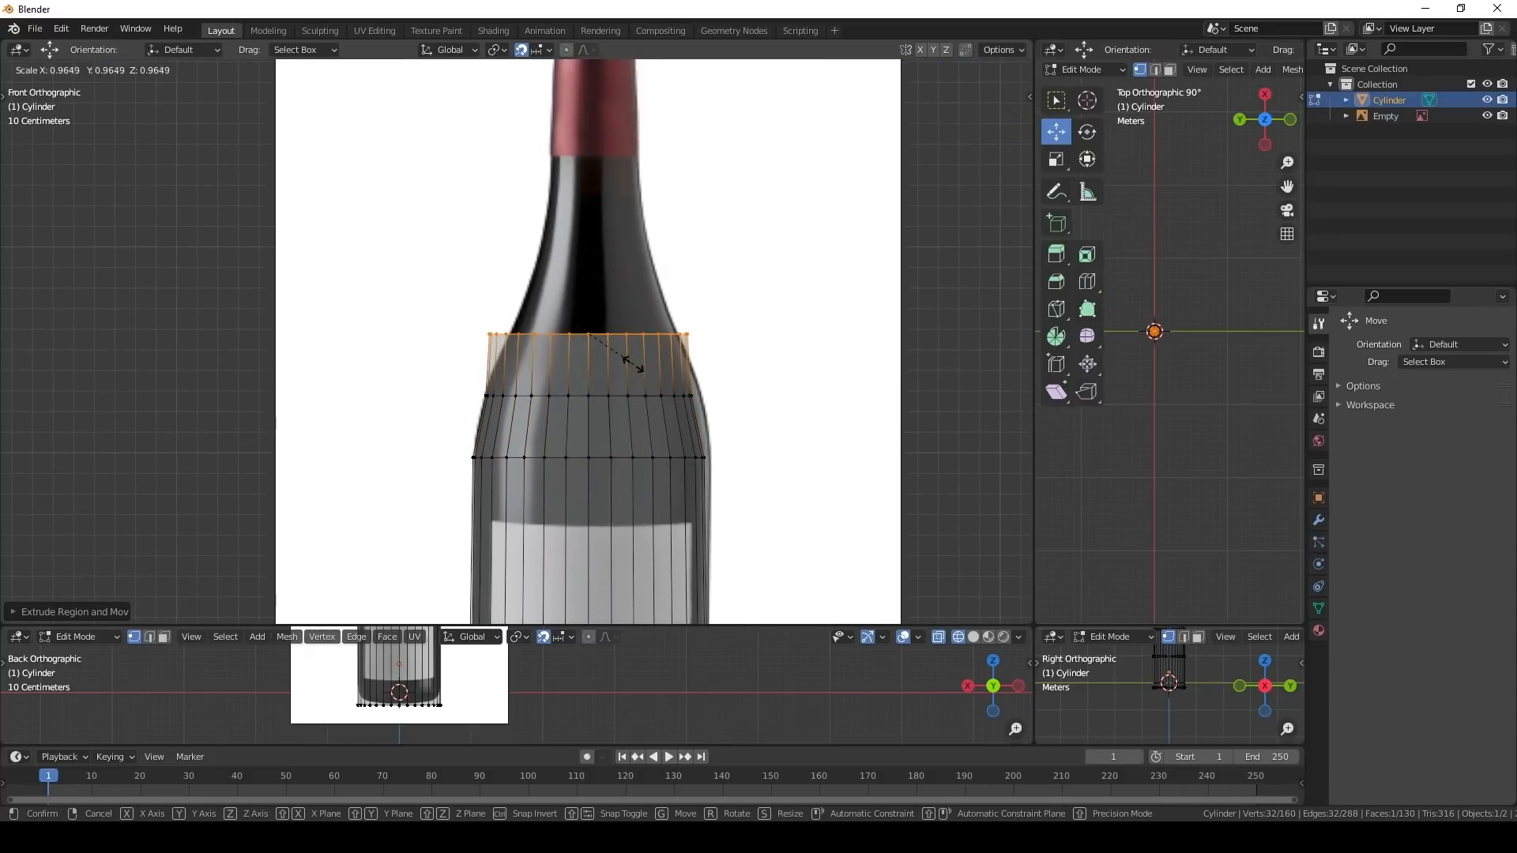
{"action": "left_click", "coordinate": [616, 349]}
{"action": "key", "text": "e"}
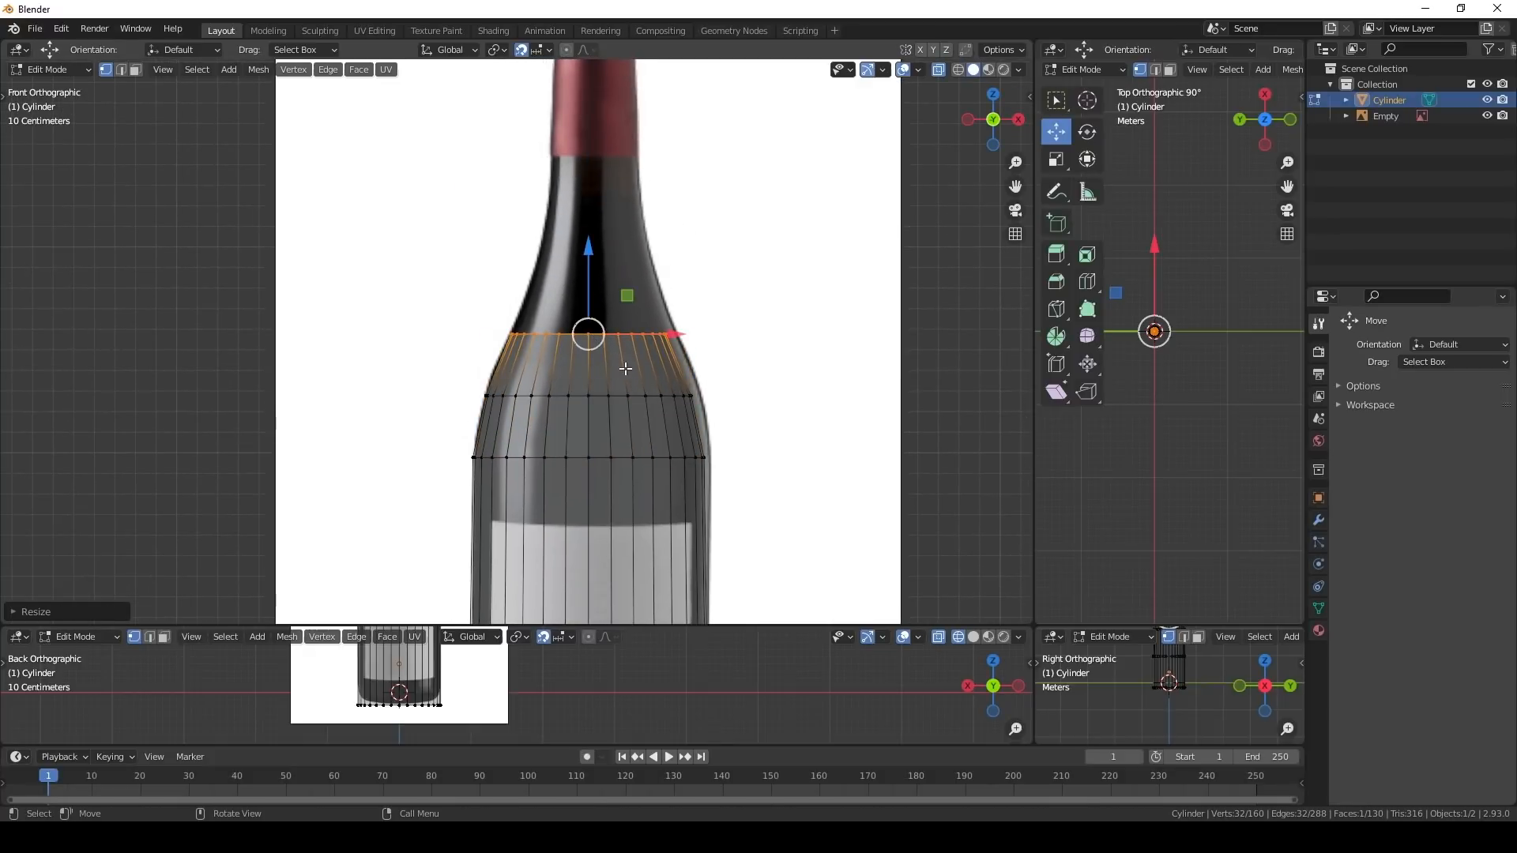
{"action": "left_click", "coordinate": [631, 321]}
{"action": "key", "text": "s"}
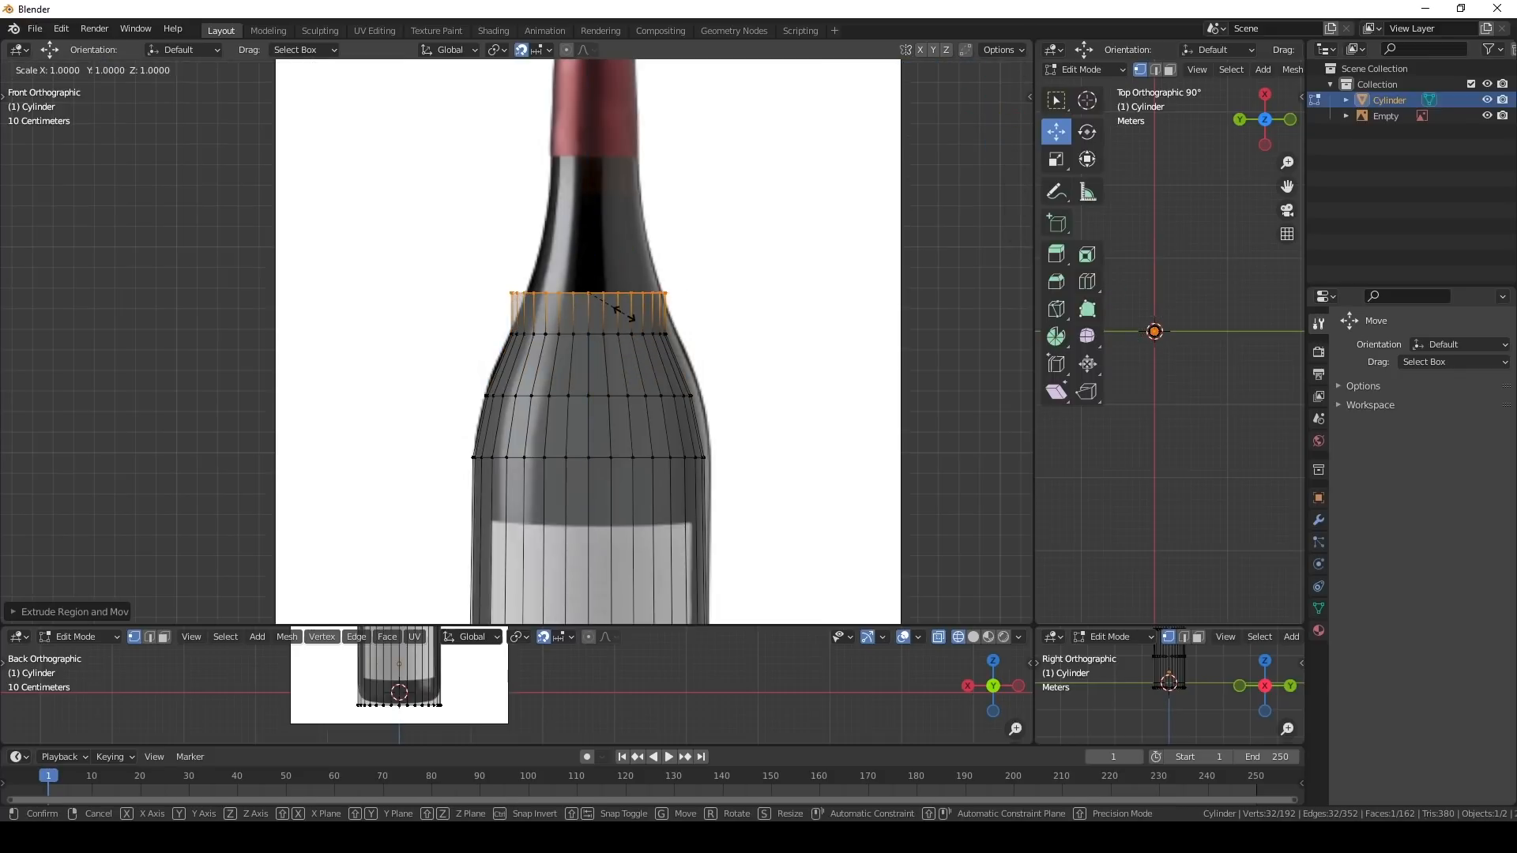
{"action": "left_click", "coordinate": [836, 448]}
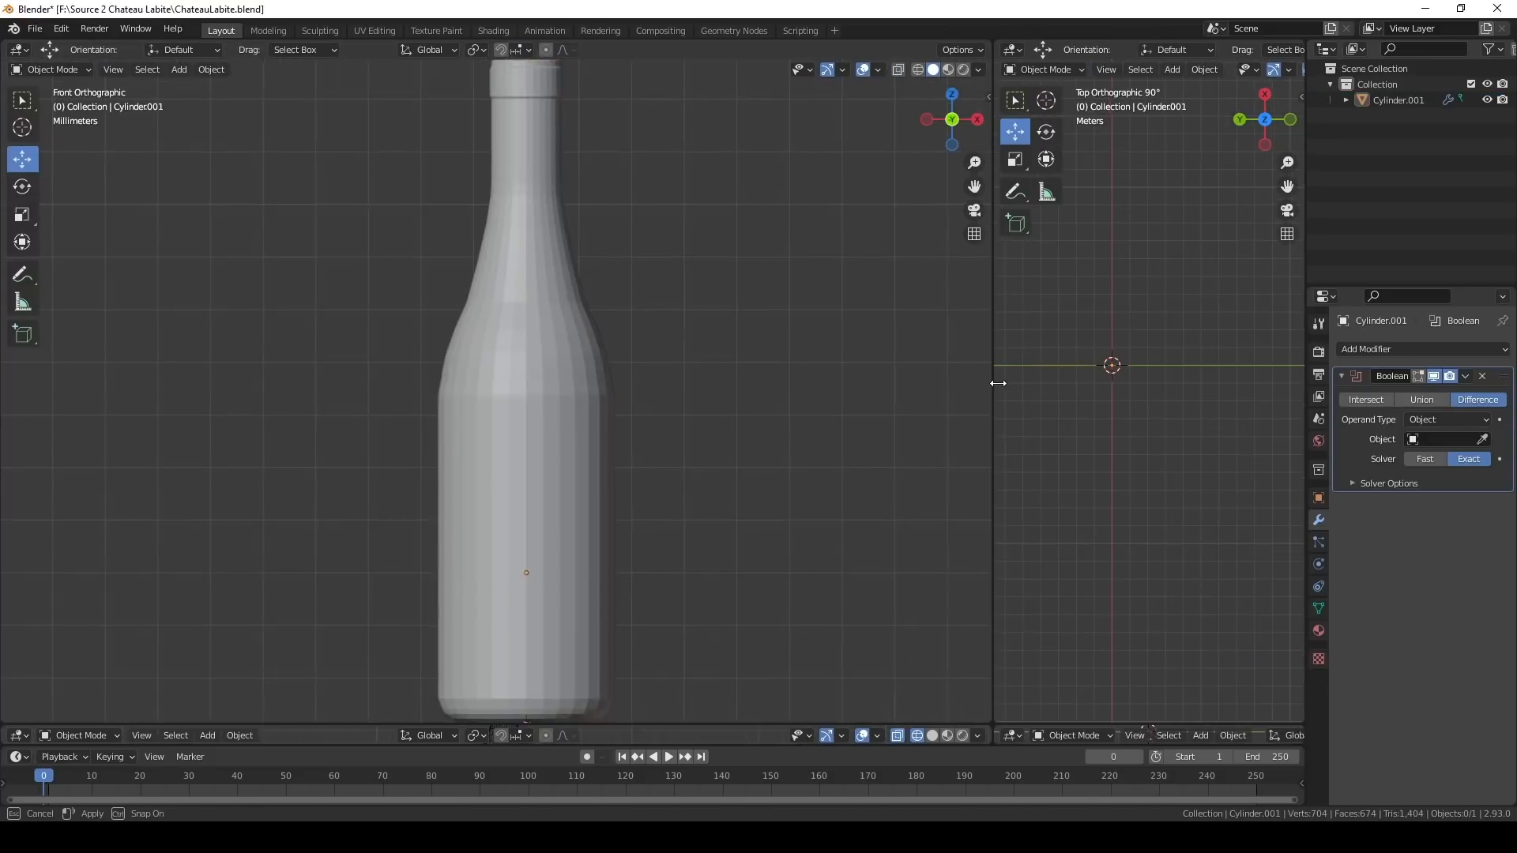
- Widen the top-view viewport slightly and apply smooth shading to the finished bottle
{"action": "left_click_drag", "start_coordinate": [993, 384], "coordinate": [958, 383]}
{"action": "left_click", "coordinate": [526, 378]}
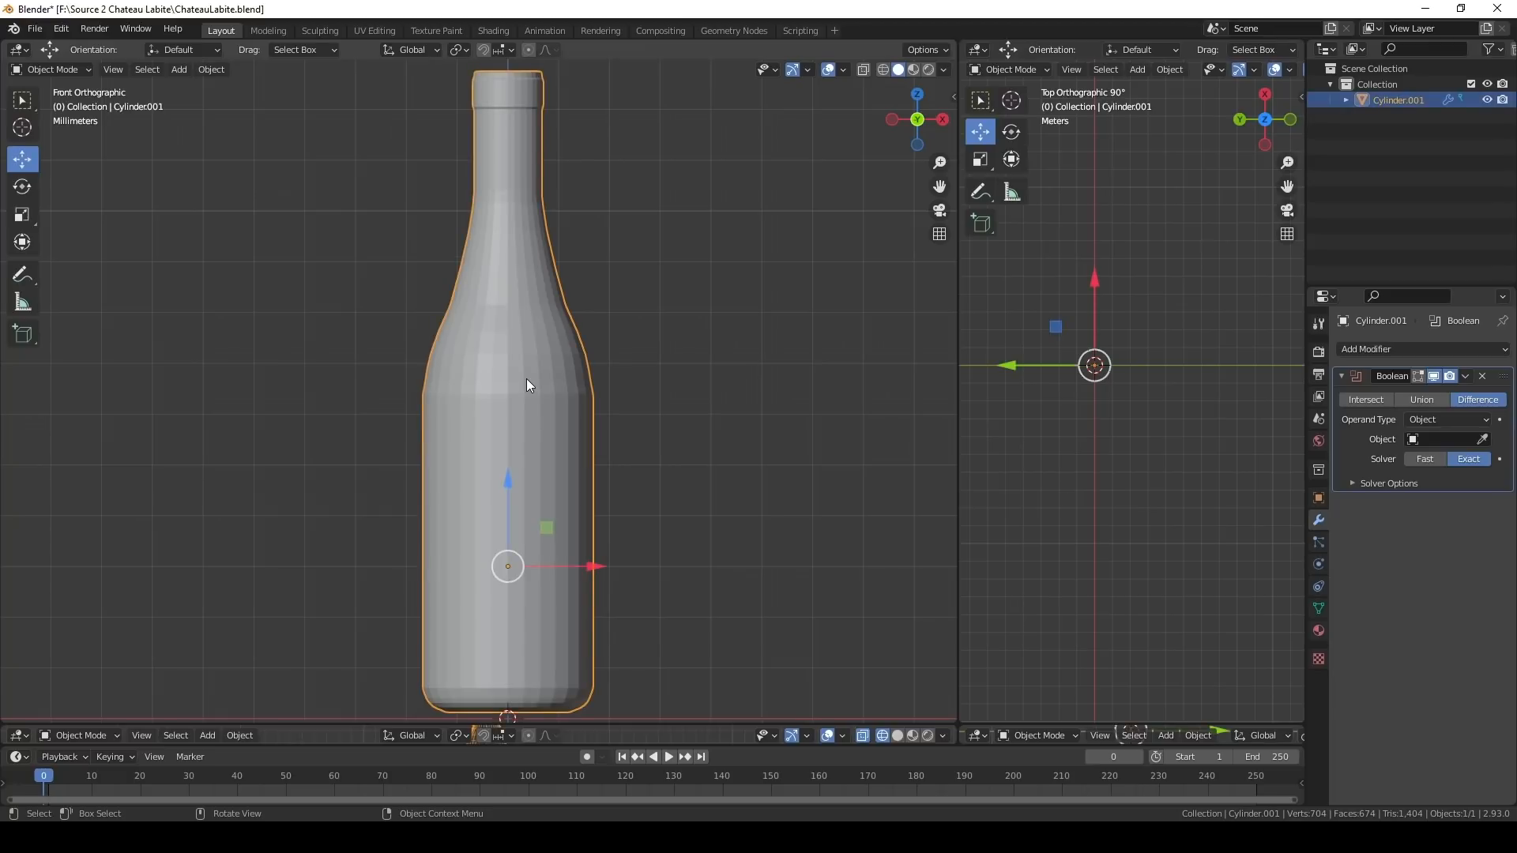
{"action": "right_click", "coordinate": [526, 377]}
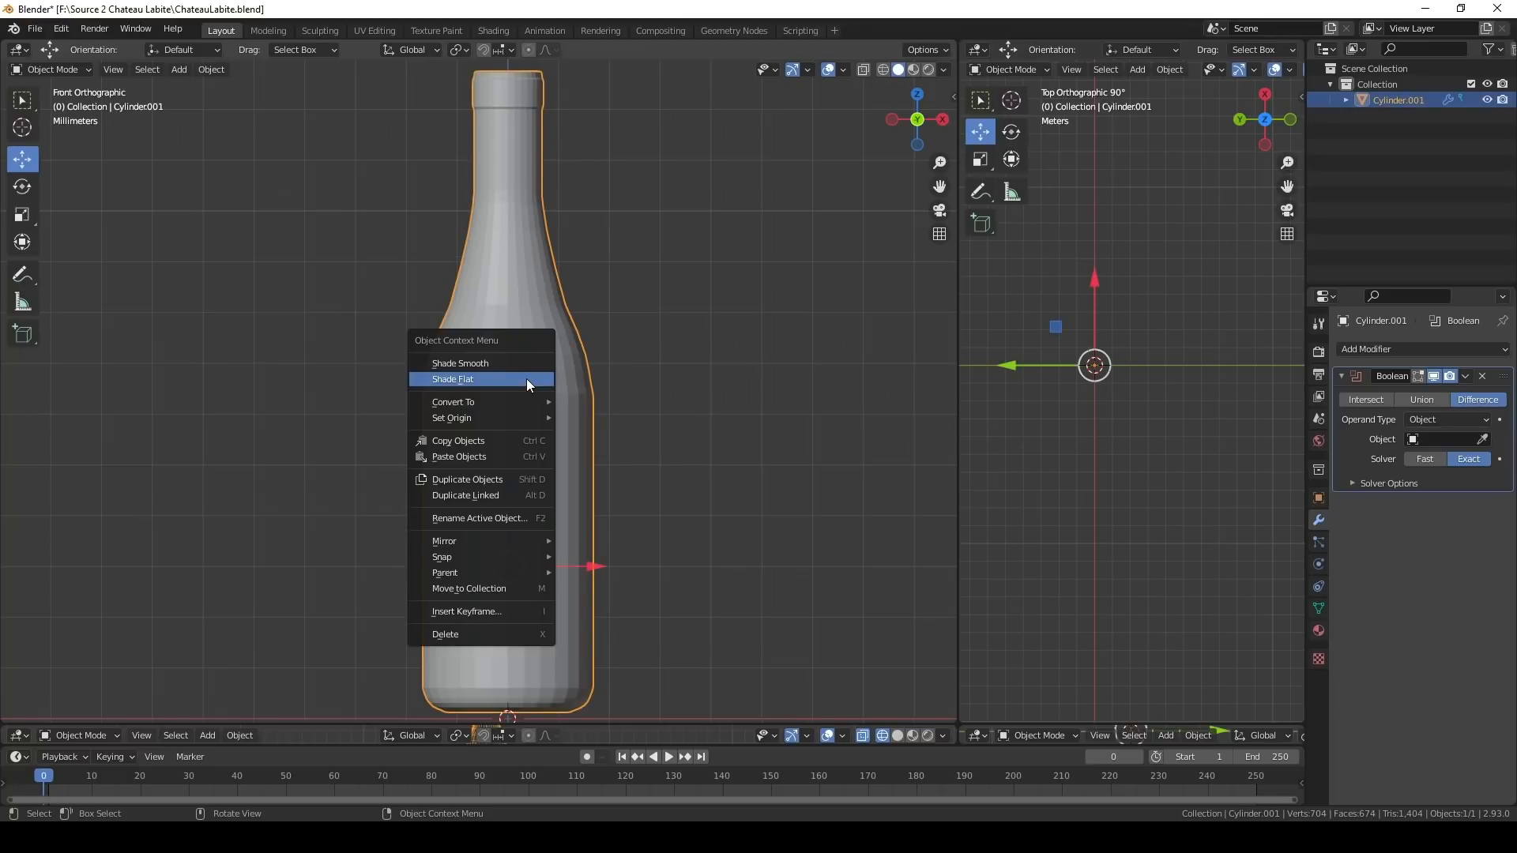
{"action": "left_click", "coordinate": [468, 362]}
{"action": "left_click", "coordinate": [349, 373]}
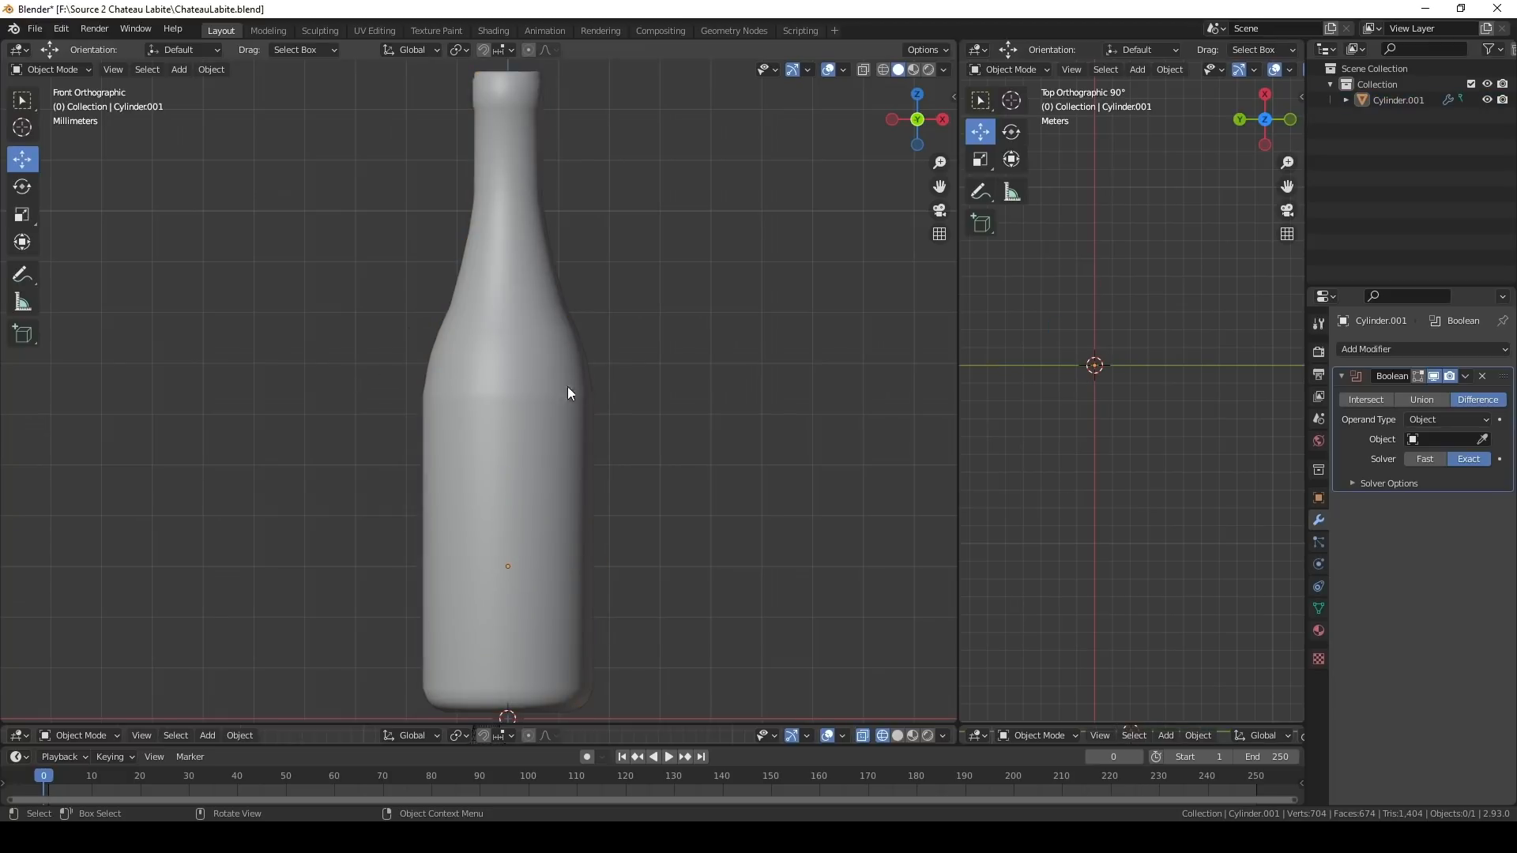
- Examine the bottle's mesh from several angles in wireframe display and return to solid shading
{"action": "middle_click_drag", "start_coordinate": [573, 384], "coordinate": [430, 443]}
{"action": "left_click", "coordinate": [476, 416]}
{"action": "left_click", "coordinate": [883, 71]}
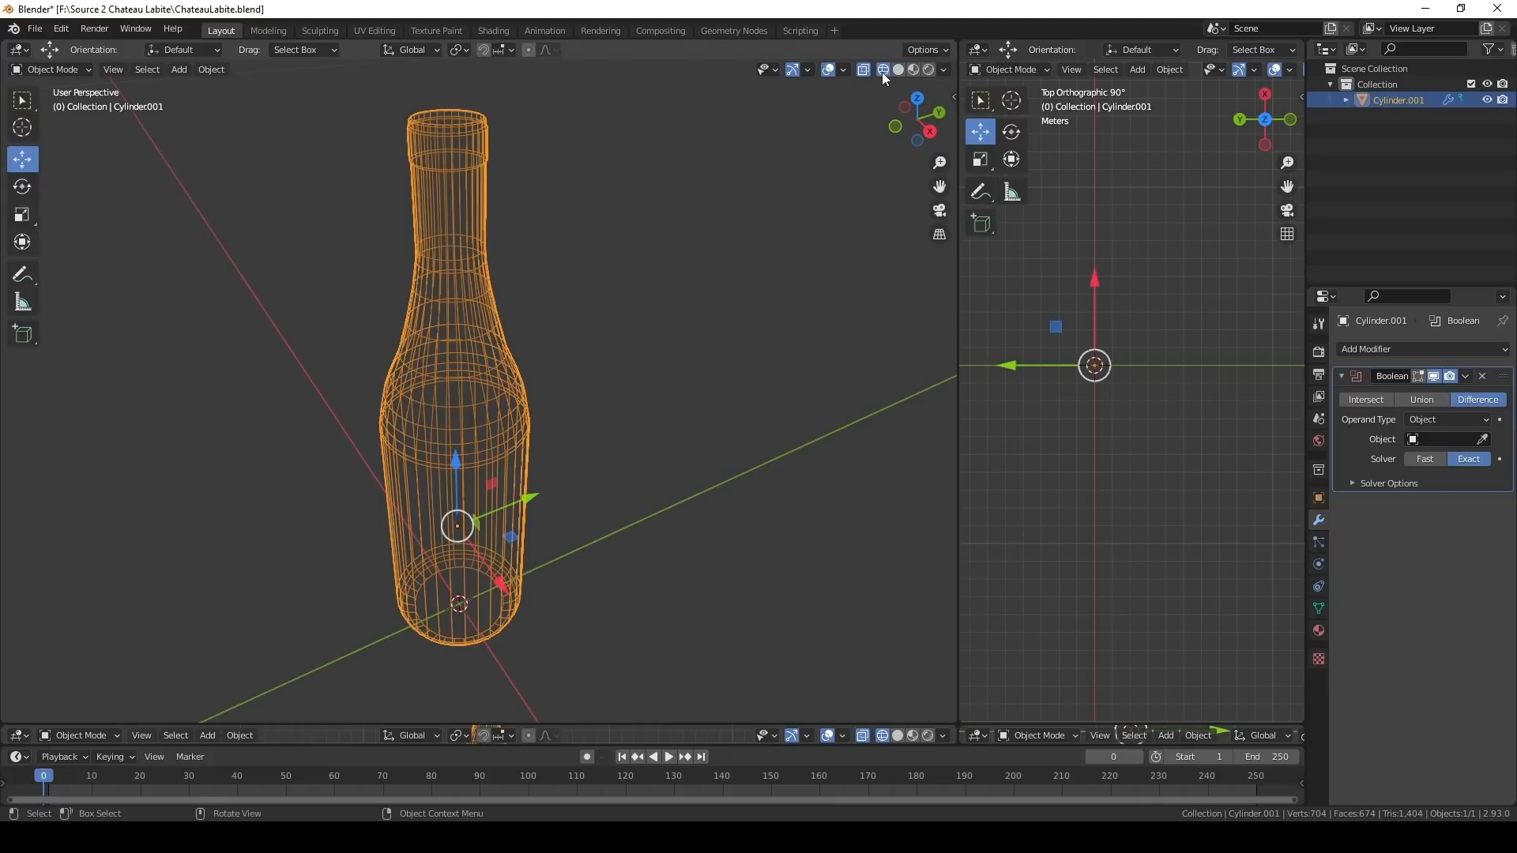
{"action": "middle_click_drag", "start_coordinate": [668, 325], "coordinate": [929, 134]}
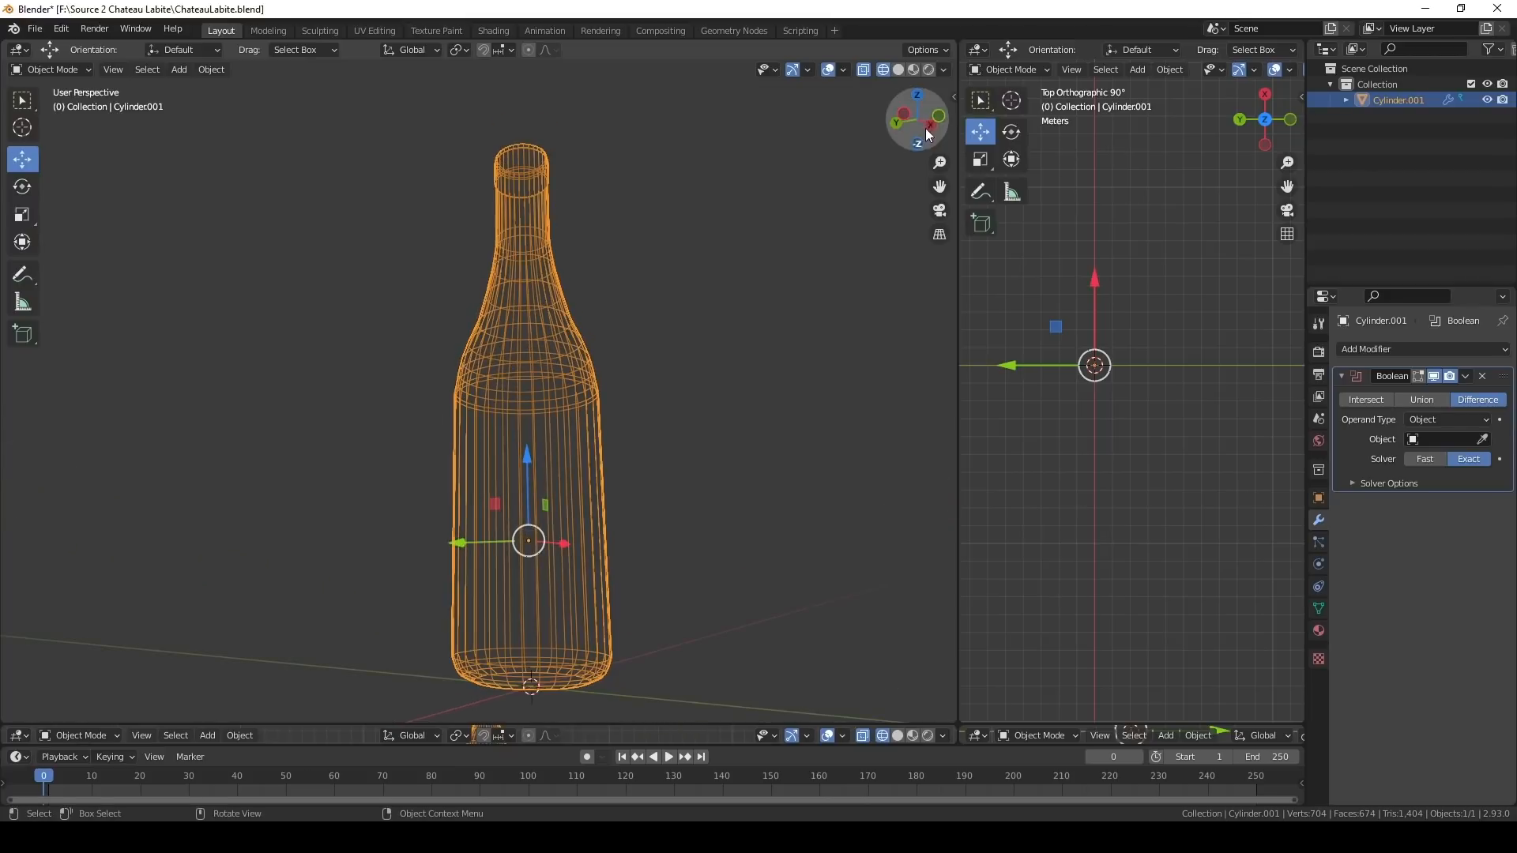
{"action": "left_click", "coordinate": [898, 71]}
{"action": "mouse_move", "coordinate": [675, 402]}
{"action": "middle_mouse_down"}
{"action": "mouse_move", "coordinate": [831, 437]}
{"action": "mouse_move", "coordinate": [417, 491]}
{"action": "mouse_move", "coordinate": [129, 498]}
{"action": "mouse_move", "coordinate": [11, 480]}
{"action": "mouse_move", "coordinate": [890, 484]}
{"action": "mouse_move", "coordinate": [748, 491]}
{"action": "middle_mouse_up"}
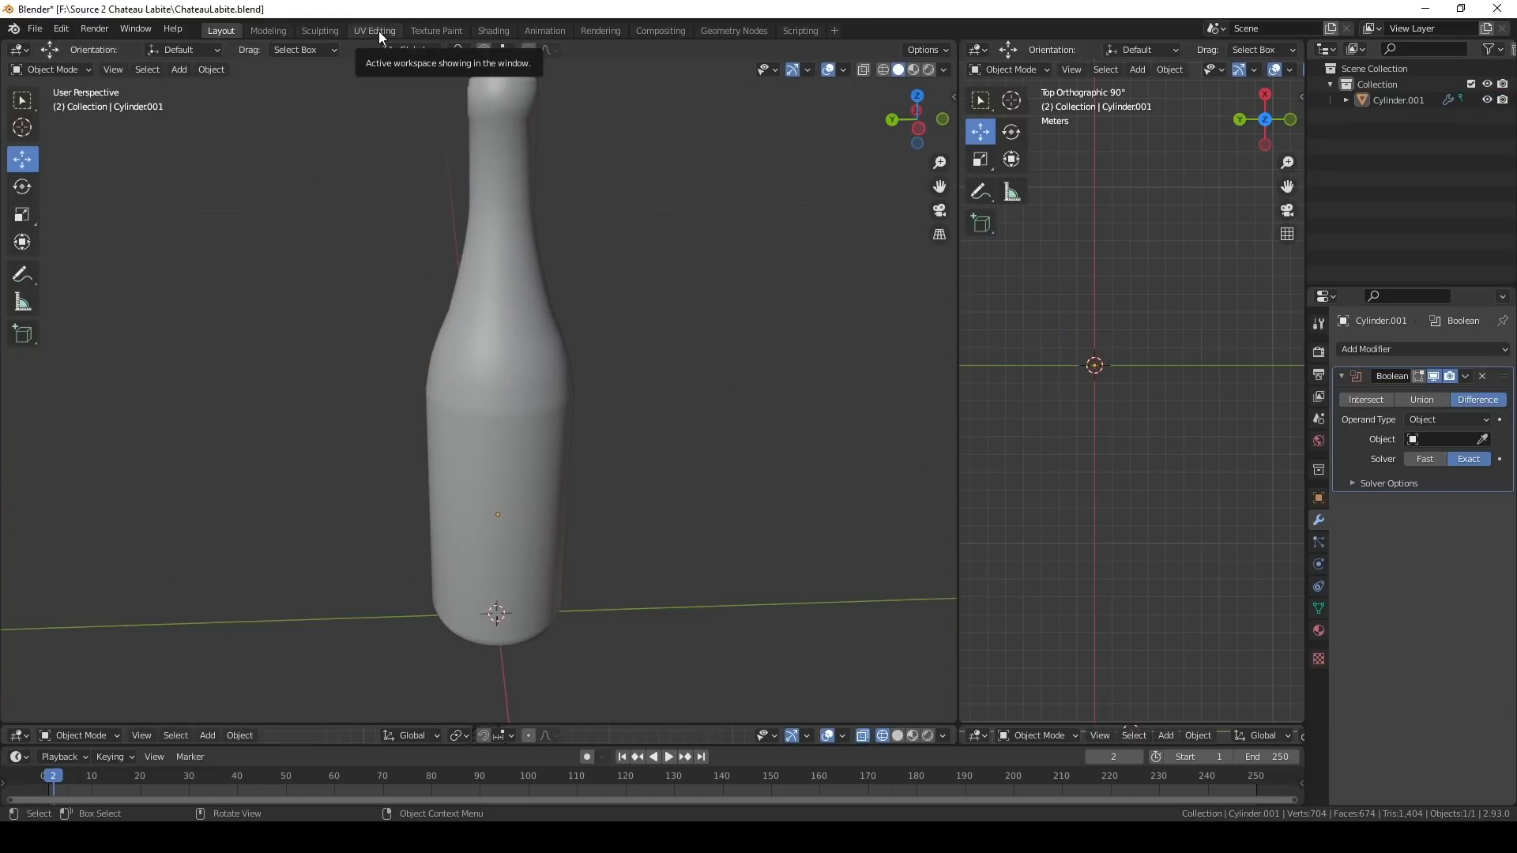
- Switch to the UV Editing workspace and select several faces of the bottle's body one at a time to examine their UVs
{"action": "left_click", "coordinate": [377, 30]}
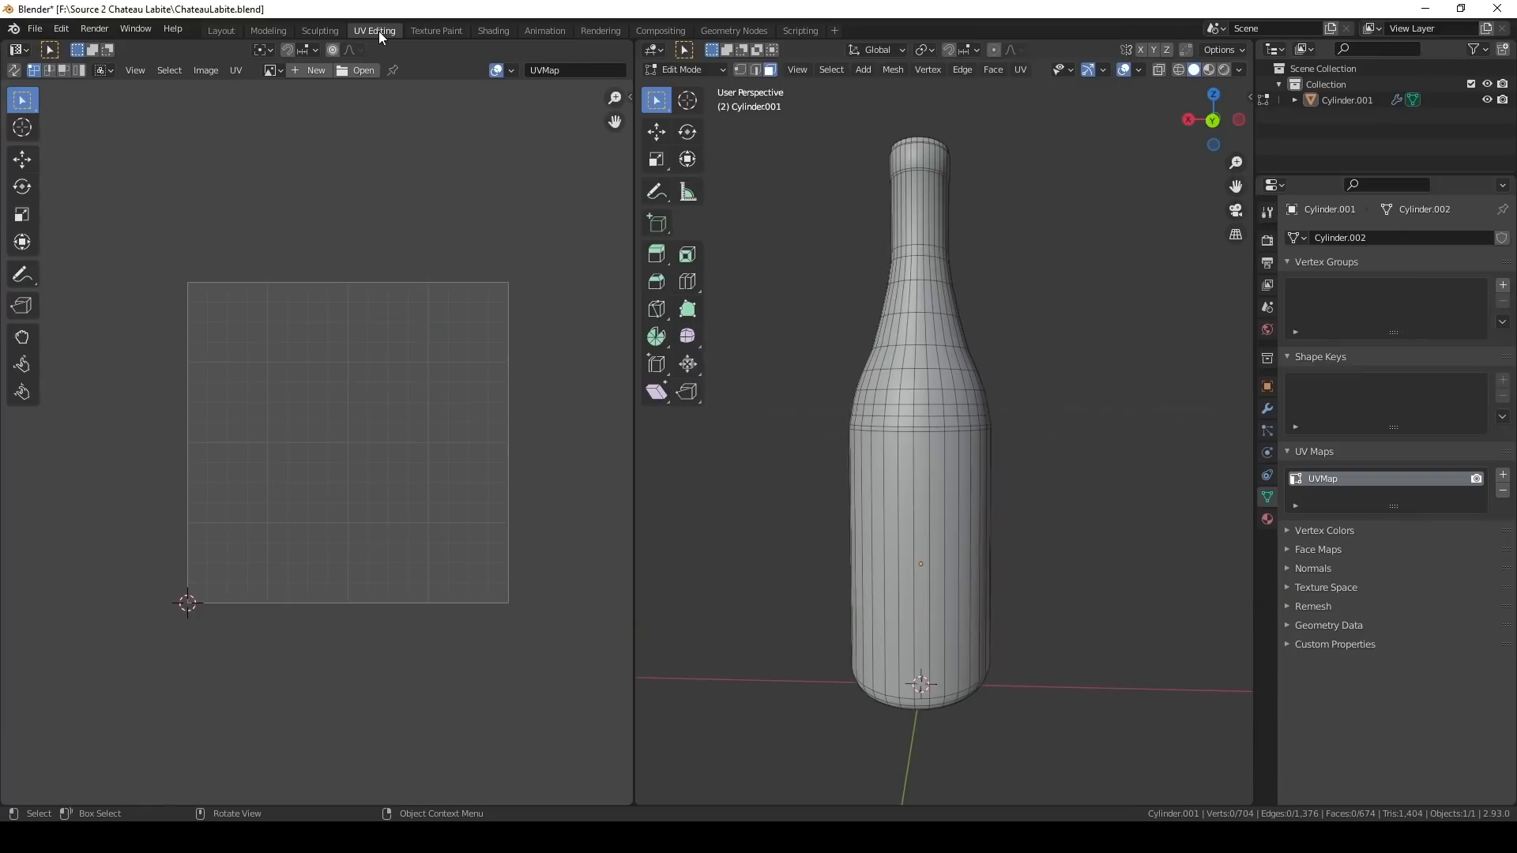
{"action": "left_click", "coordinate": [882, 509]}
{"action": "left_click", "coordinate": [900, 508]}
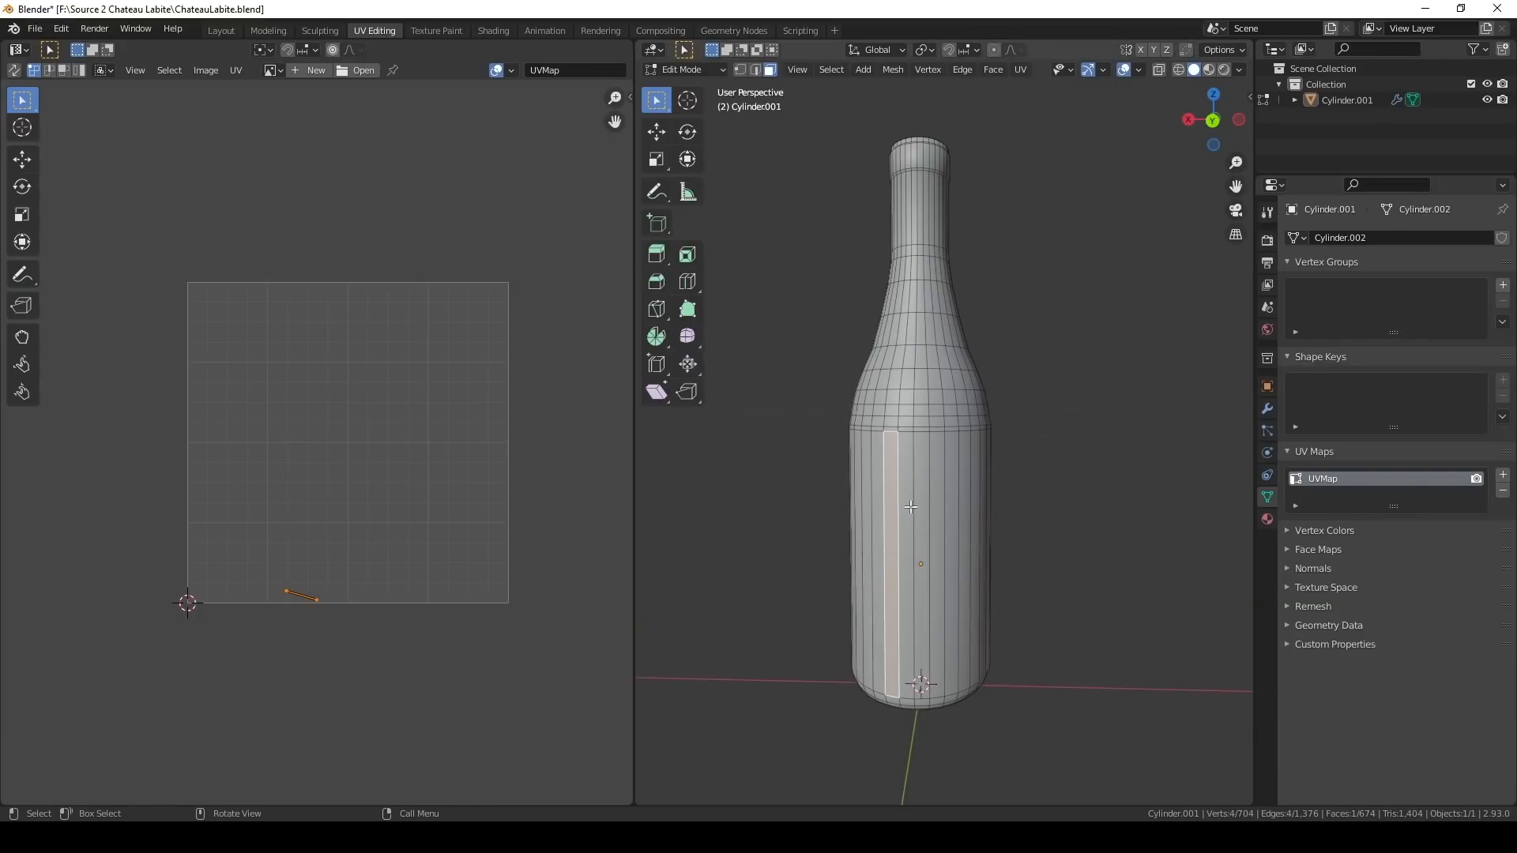
{"action": "left_click", "coordinate": [913, 506]}
{"action": "left_click", "coordinate": [925, 507]}
{"action": "left_click", "coordinate": [944, 507]}
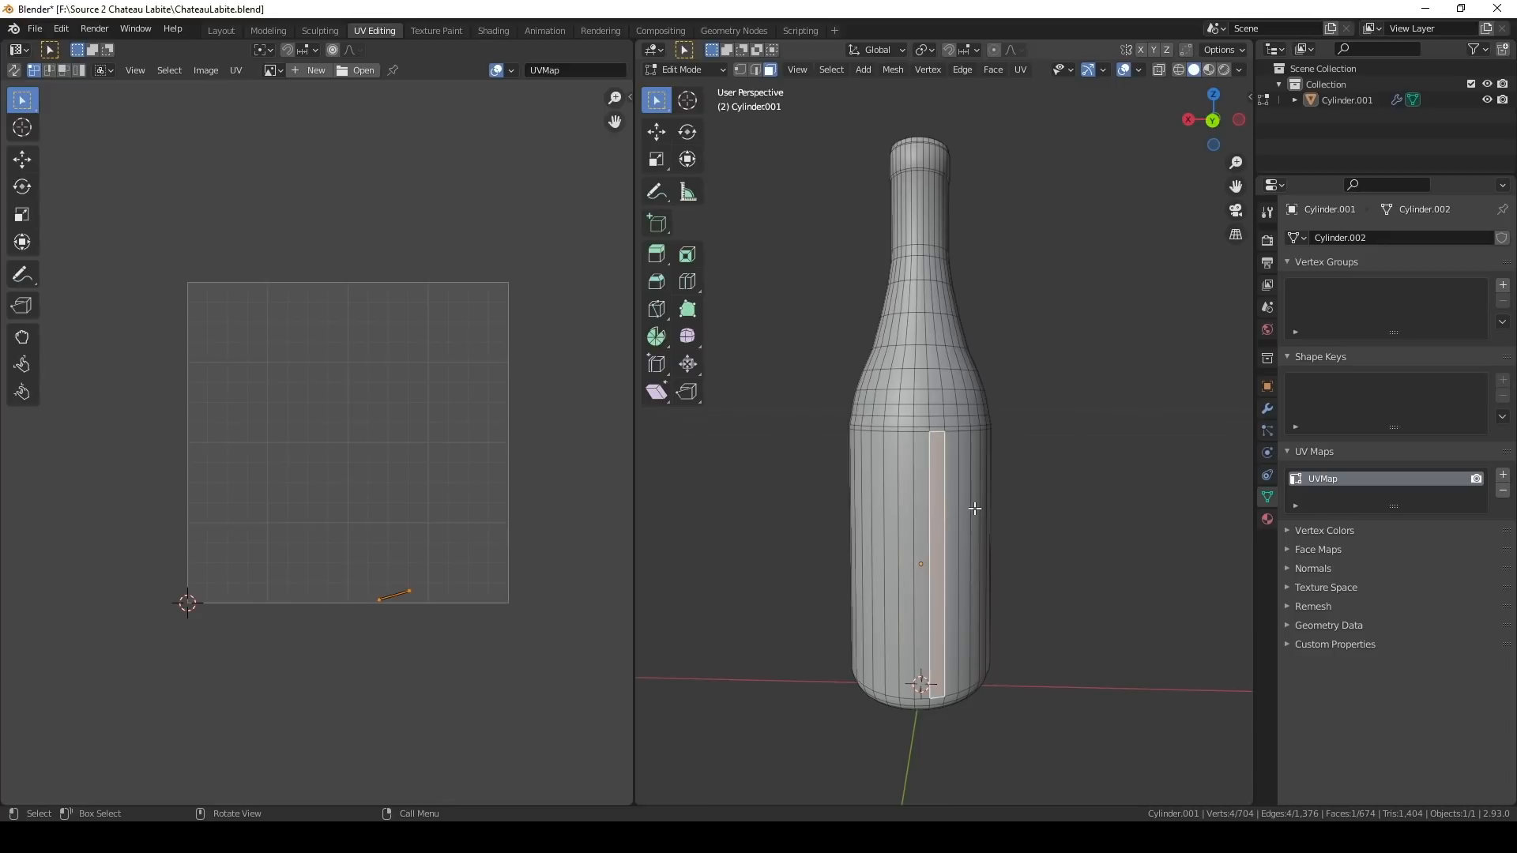
{"action": "middle_click_drag", "start_coordinate": [974, 510], "coordinate": [798, 514]}
{"action": "left_click", "coordinate": [1016, 528]}
- Select all the bottle's faces and unwrap them with Smart UV Project using the default settings
{"action": "key", "text": "a"}
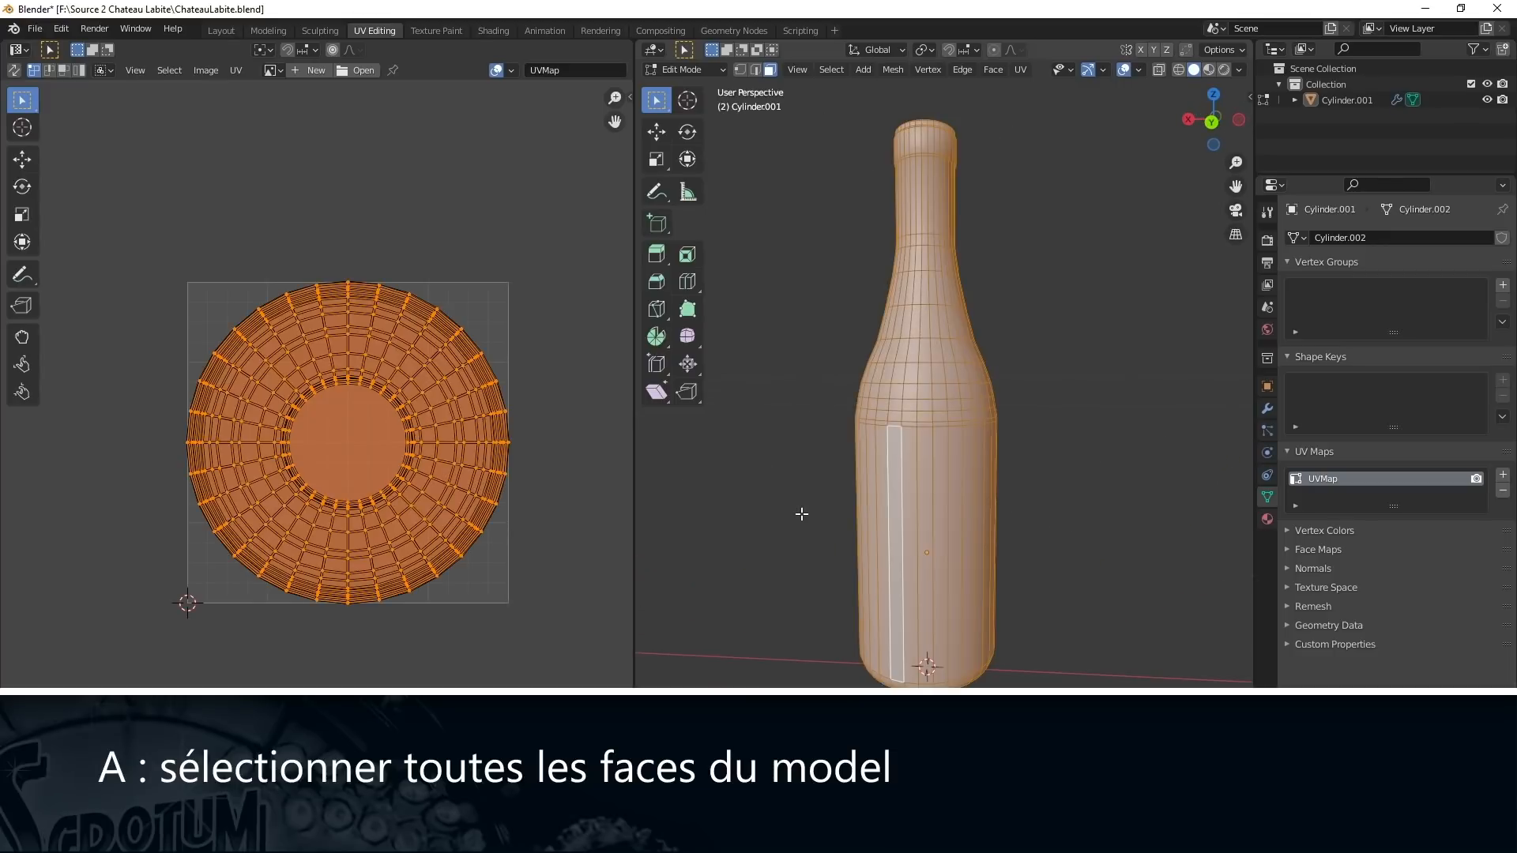
{"action": "right_click", "coordinate": [909, 456]}
{"action": "mouse_move", "coordinate": [910, 455]}
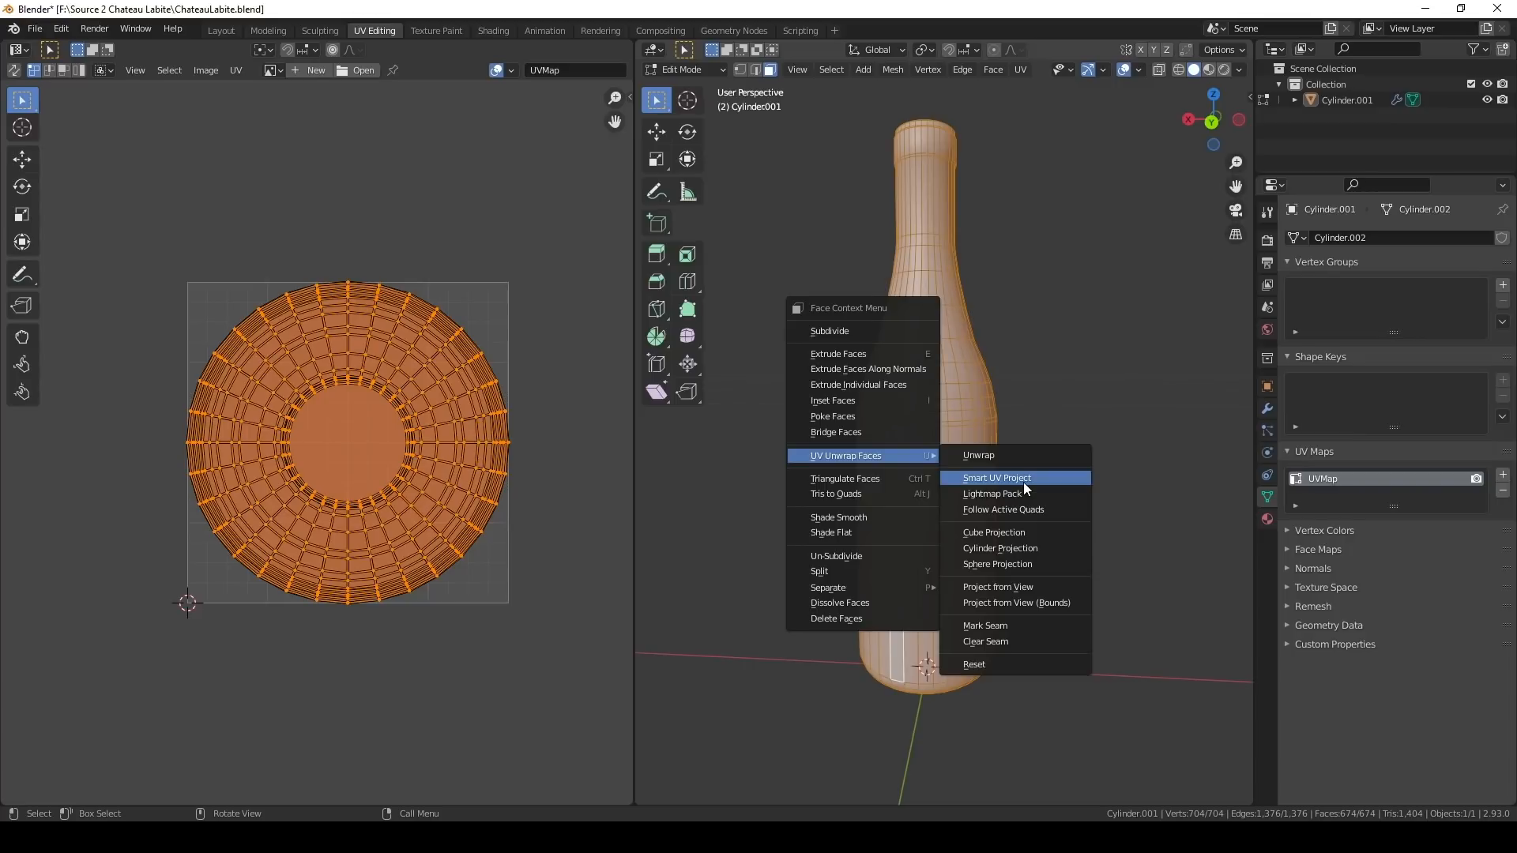
{"action": "left_click", "coordinate": [1022, 481]}
{"action": "left_click", "coordinate": [1014, 610]}
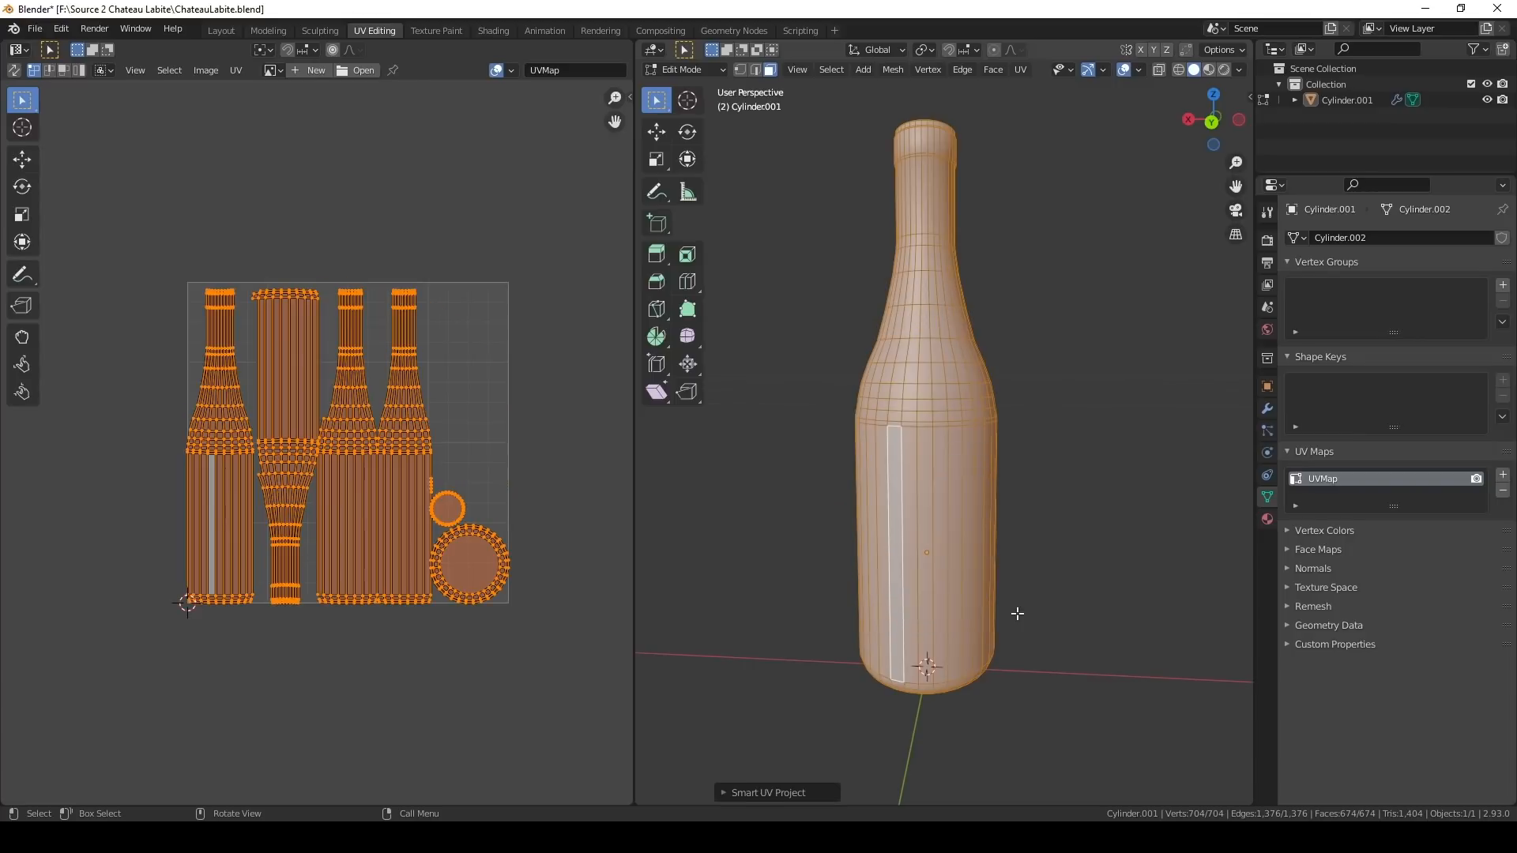
- Try Cube Projection, Cylinder Projection and Sphere Projection in turn on the whole bottle
{"action": "right_click", "coordinate": [921, 462]}
{"action": "mouse_move", "coordinate": [916, 457]}
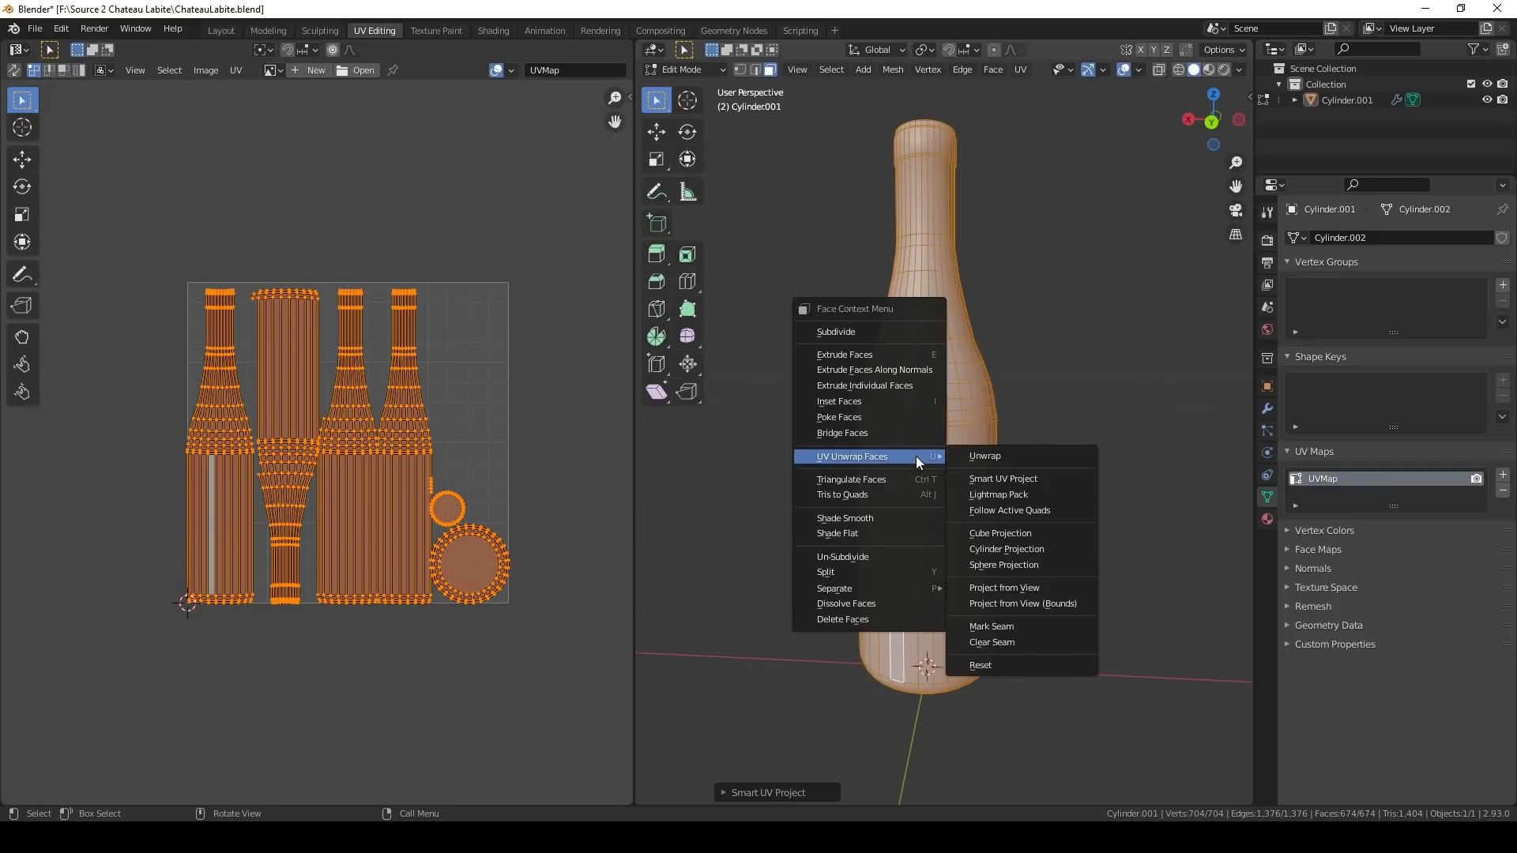
{"action": "left_click", "coordinate": [1008, 534]}
{"action": "right_click", "coordinate": [951, 481]}
{"action": "mouse_move", "coordinate": [951, 481]}
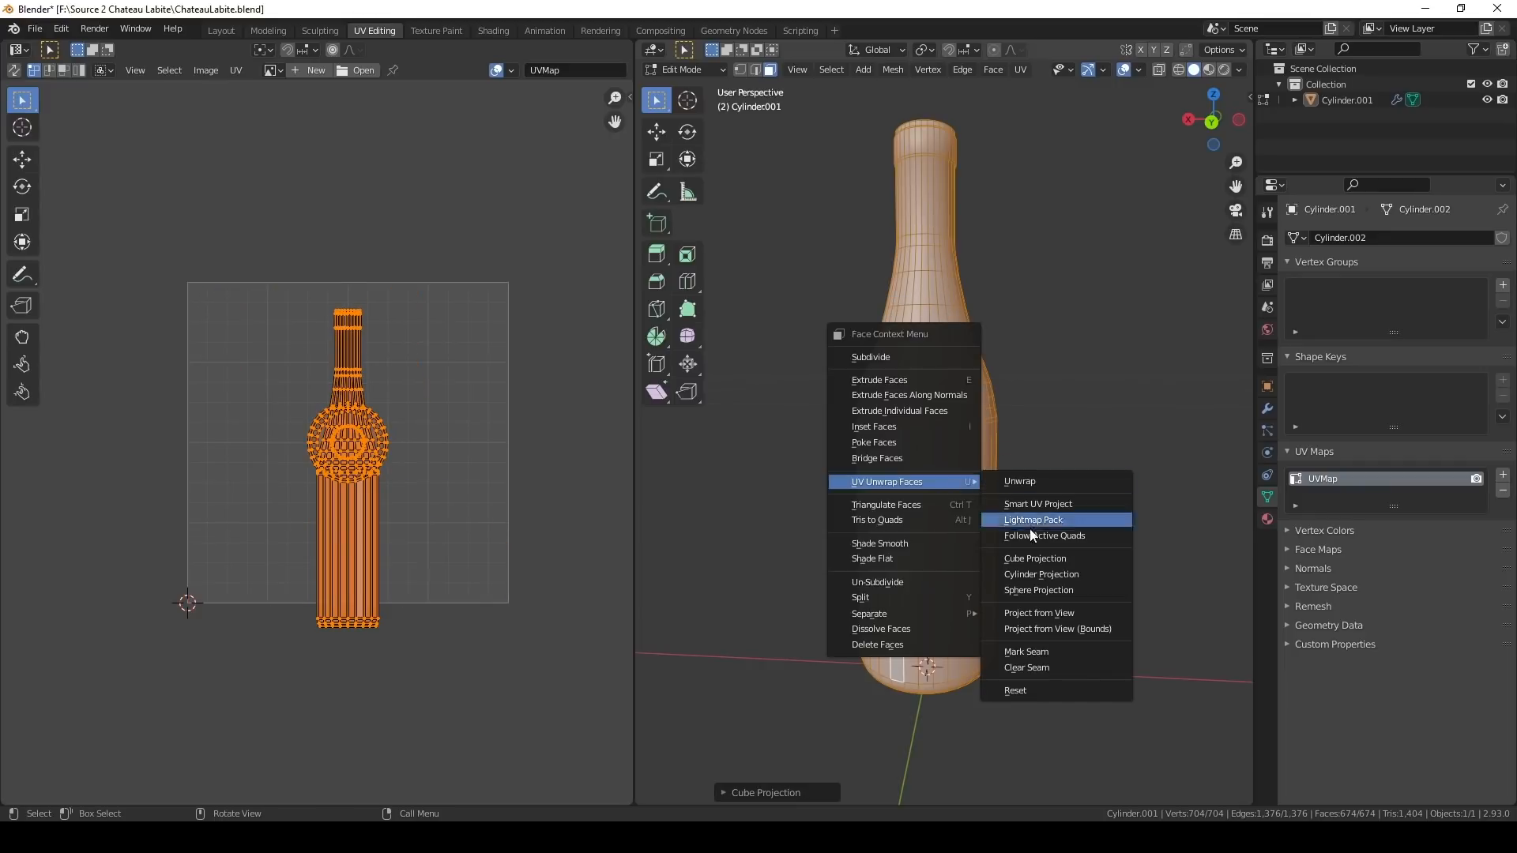
{"action": "left_click", "coordinate": [1034, 574]}
{"action": "right_click", "coordinate": [948, 464]}
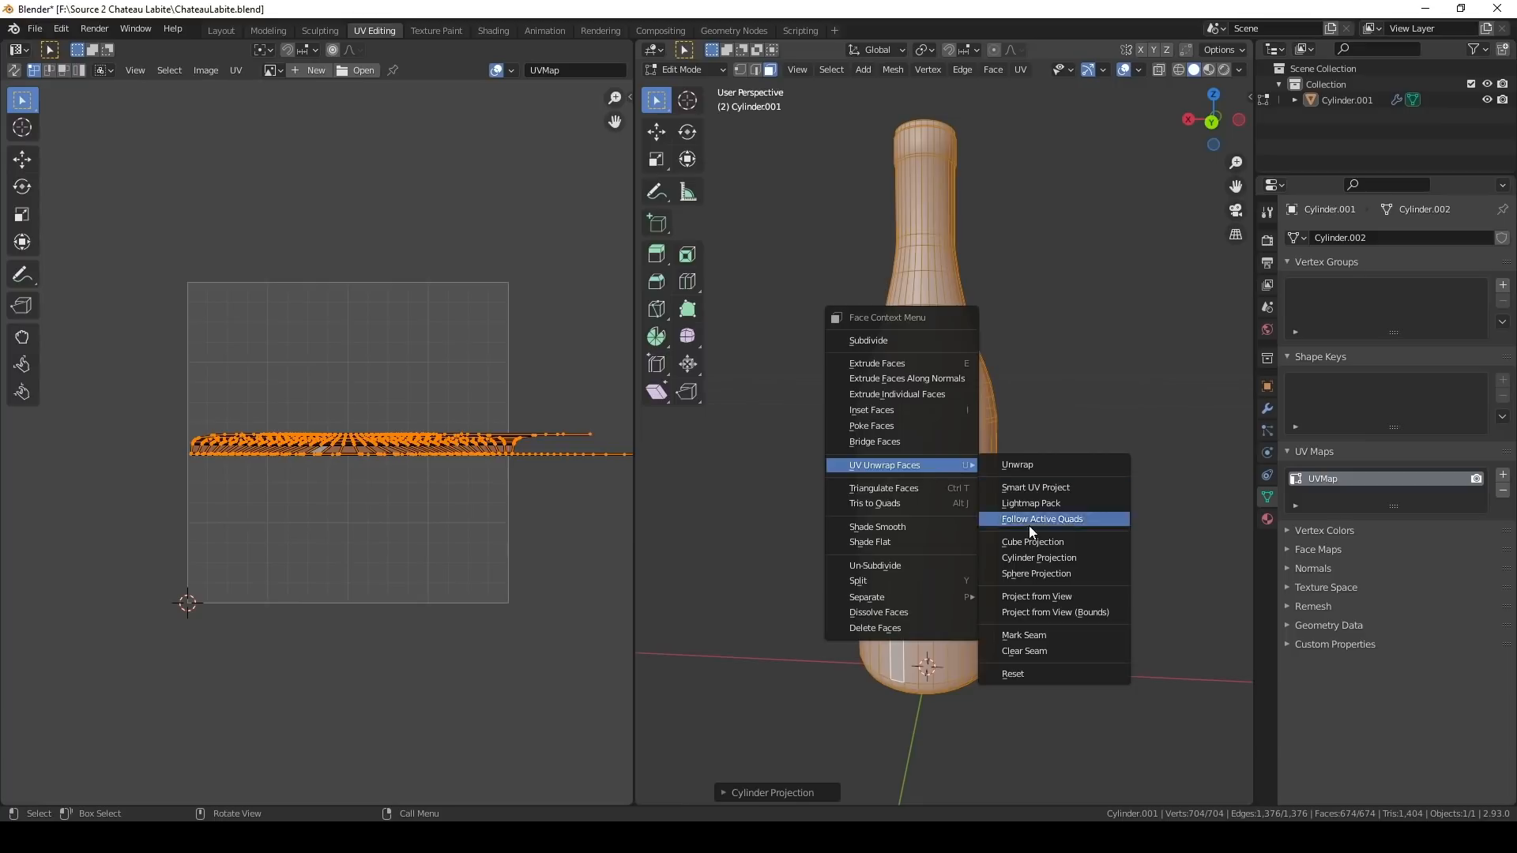
{"action": "left_click", "coordinate": [1033, 574]}
- Try Project from View on the whole bottle from several different viewing angles
{"action": "right_click", "coordinate": [951, 405]}
{"action": "mouse_move", "coordinate": [951, 405]}
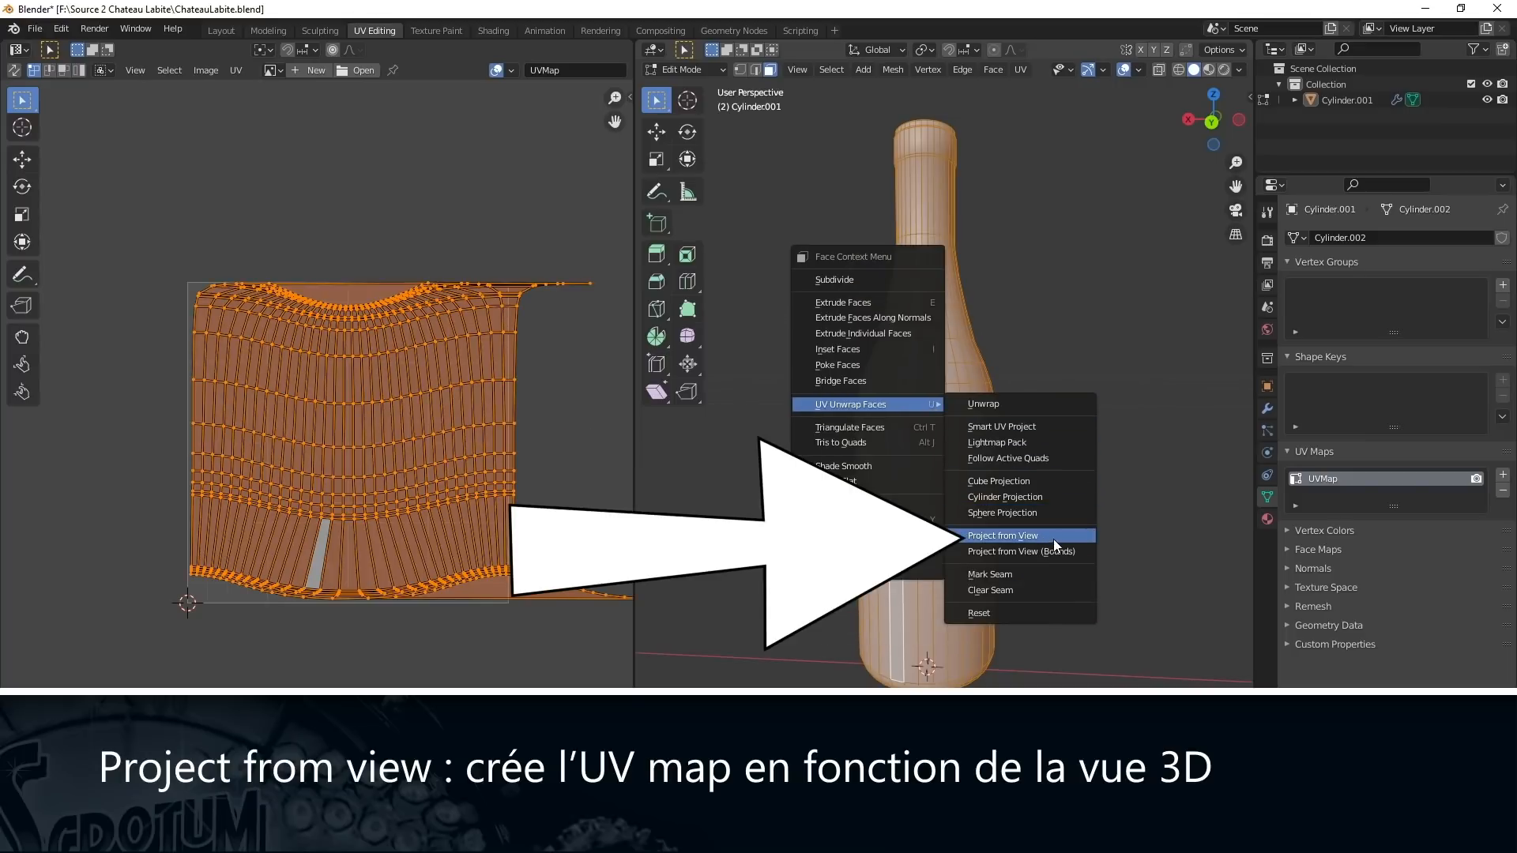
{"action": "left_click", "coordinate": [1064, 538]}
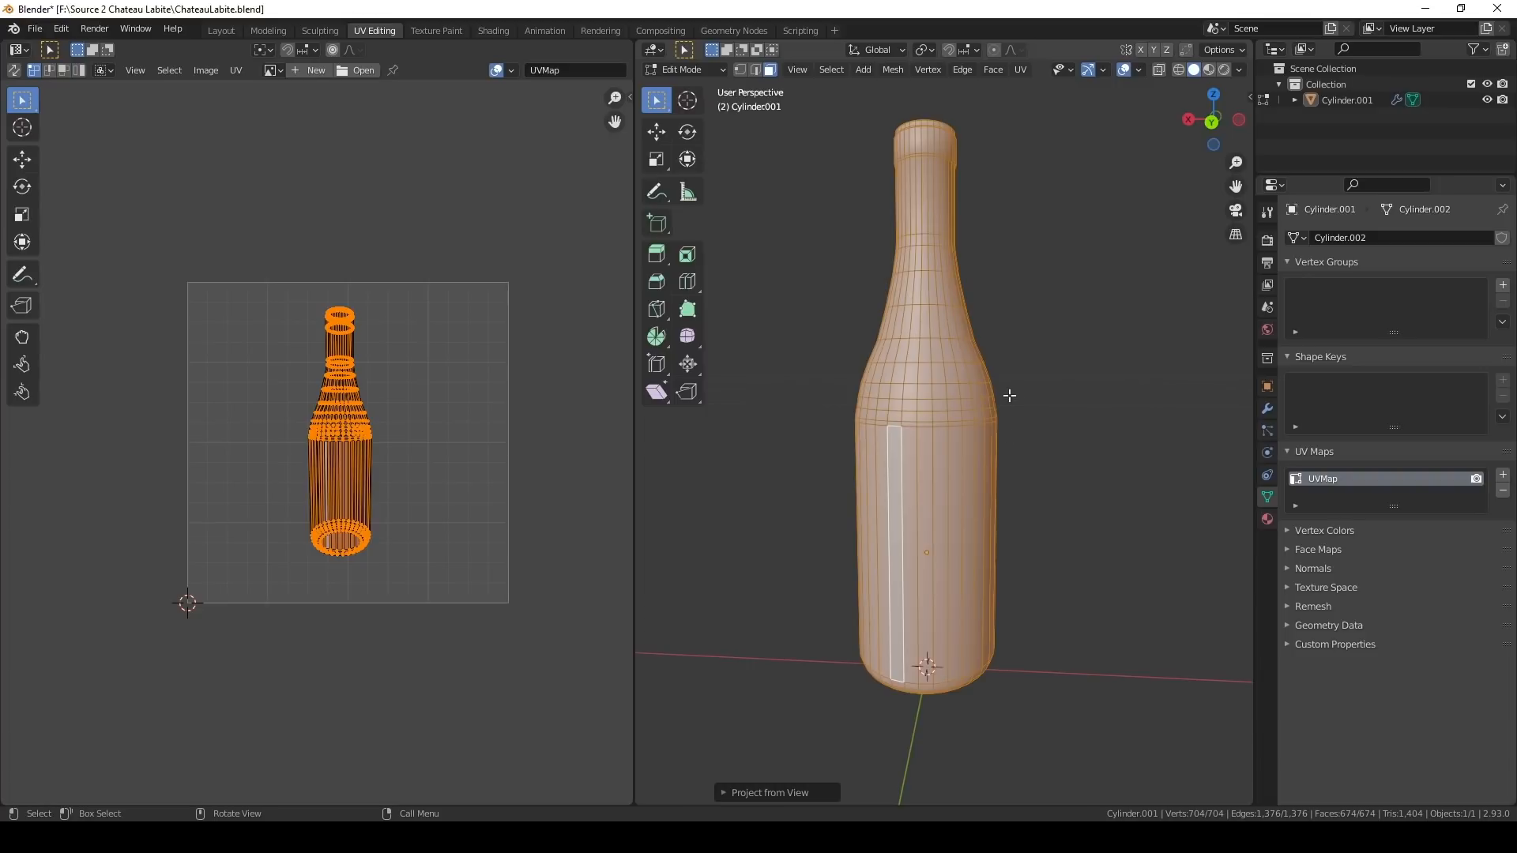
{"action": "middle_click_drag", "start_coordinate": [1009, 395], "coordinate": [964, 387]}
{"action": "right_click", "coordinate": [964, 387]}
{"action": "mouse_move", "coordinate": [963, 387]}
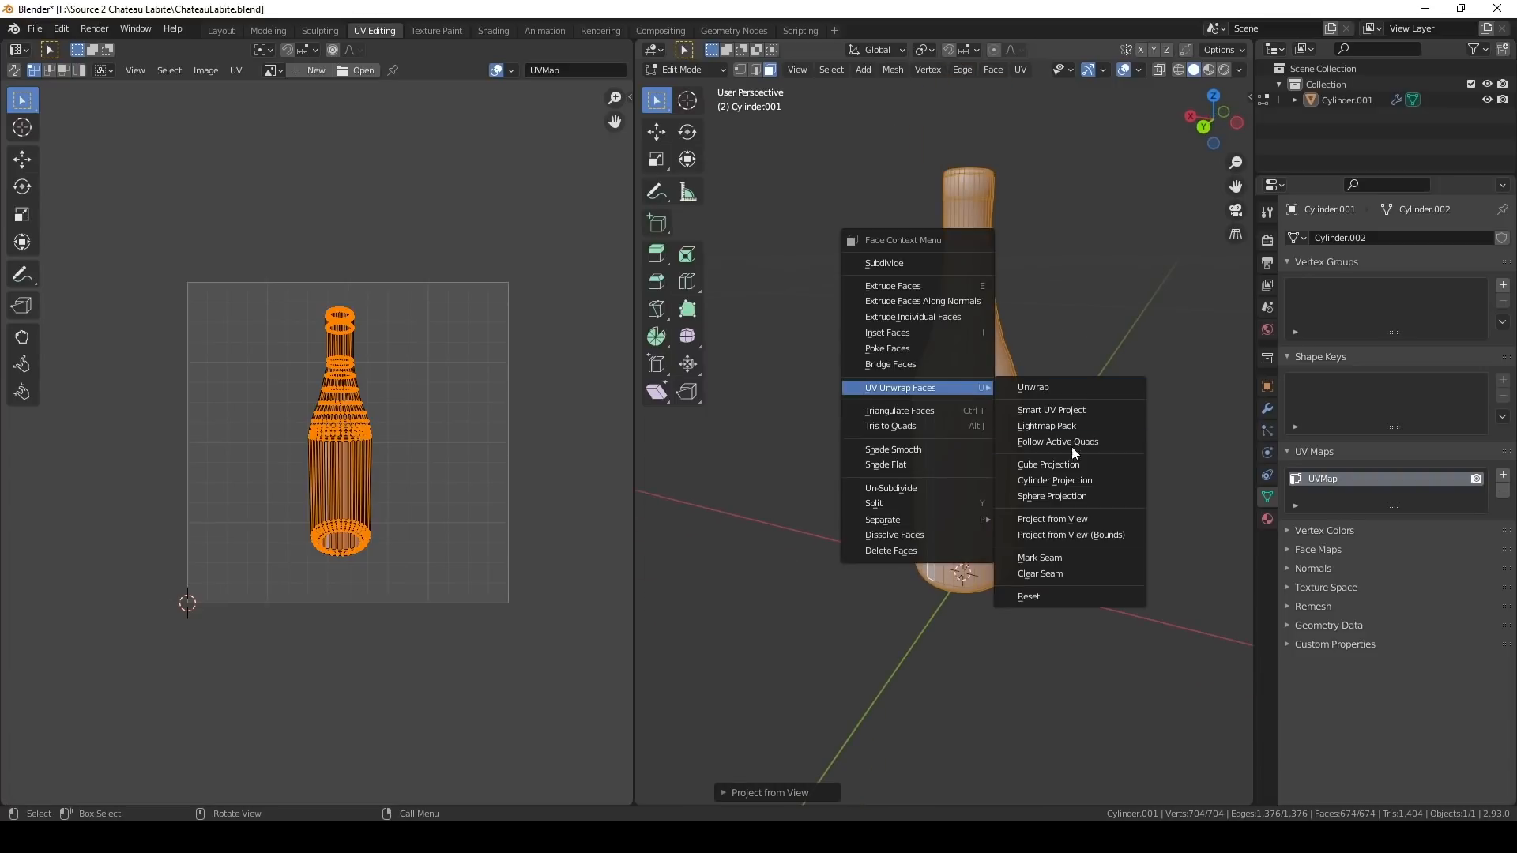
{"action": "left_click", "coordinate": [1082, 515]}
{"action": "scroll", "coordinate": [1057, 411], "scroll_direction": "up", "scroll_amount": 3}
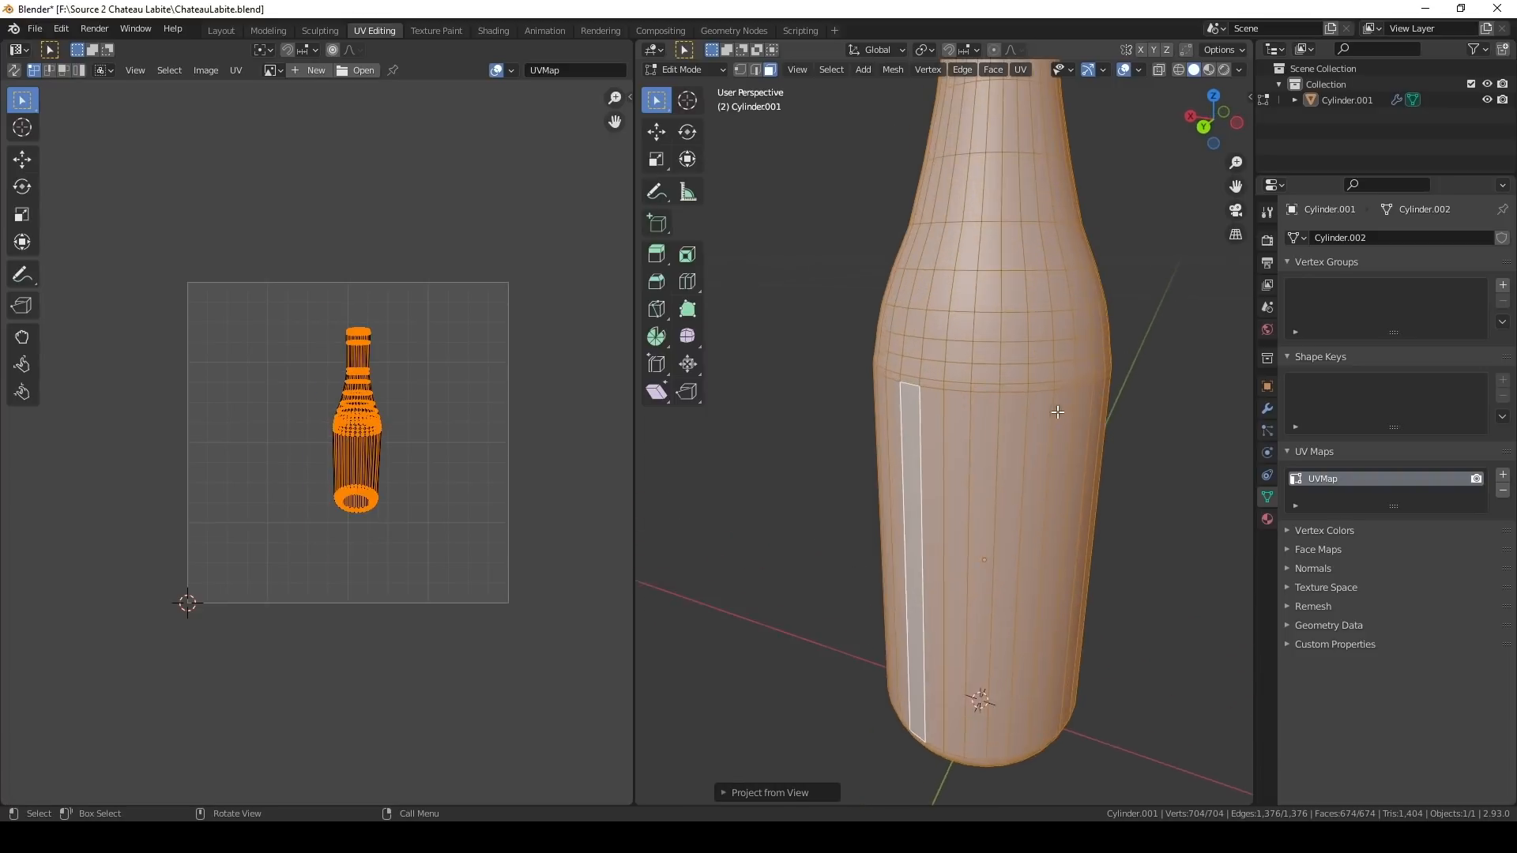
{"action": "middle_click_drag", "start_coordinate": [1057, 411], "coordinate": [980, 399]}
{"action": "right_click", "coordinate": [964, 395]}
{"action": "mouse_move", "coordinate": [965, 395]}
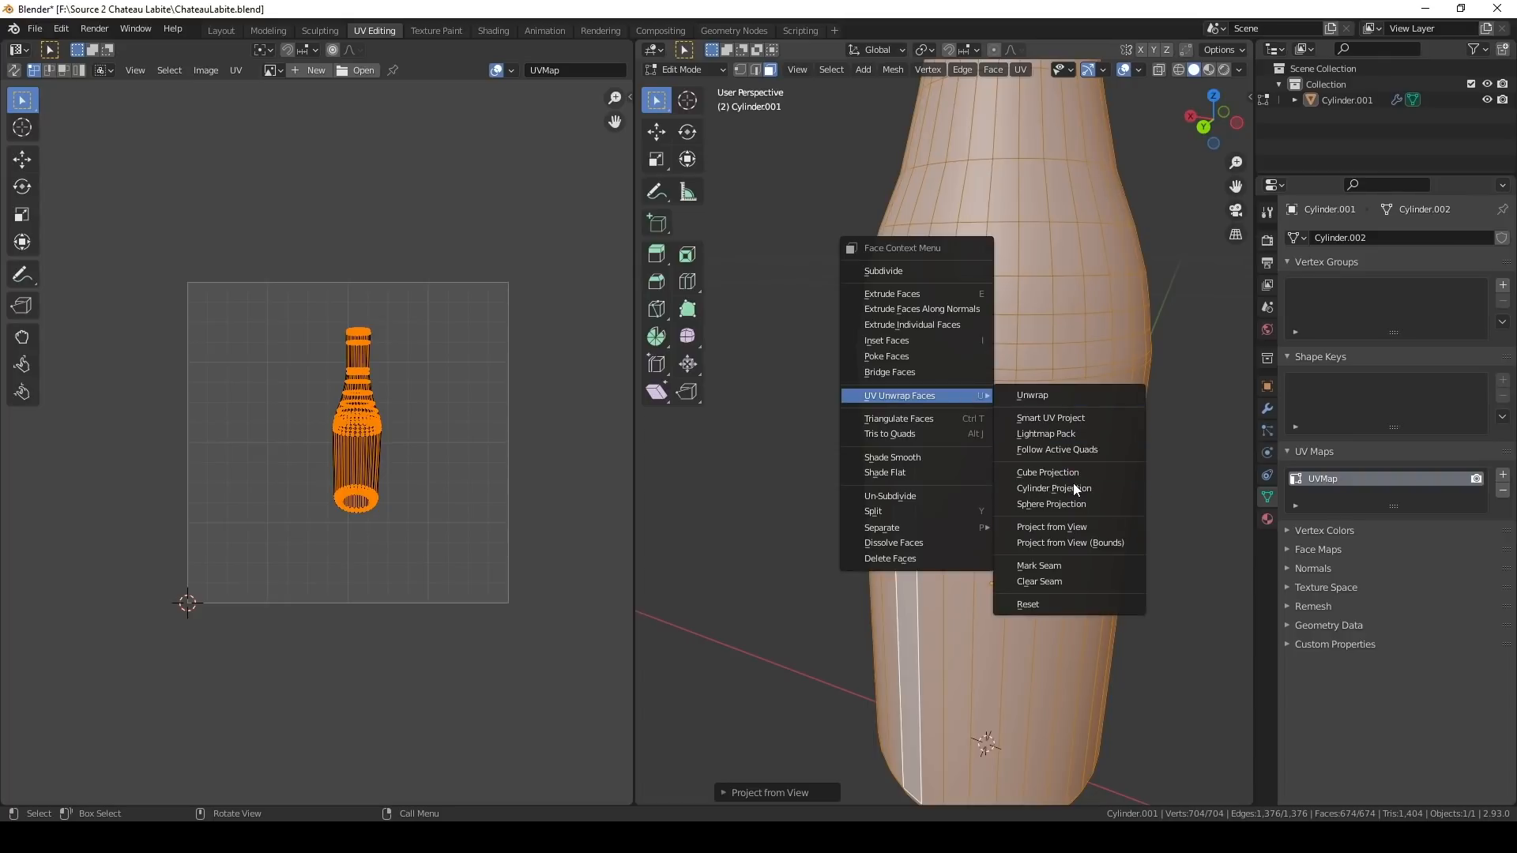
{"action": "middle_click_drag", "start_coordinate": [900, 480], "coordinate": [1006, 419]}
- Select the visible half of the bottle in left orthographic view and unwrap it with Project from View
{"action": "scroll", "coordinate": [960, 435], "scroll_direction": "down", "scroll_amount": 4}
{"action": "middle_click_drag", "start_coordinate": [907, 449], "coordinate": [1076, 429], "text": "shift"}
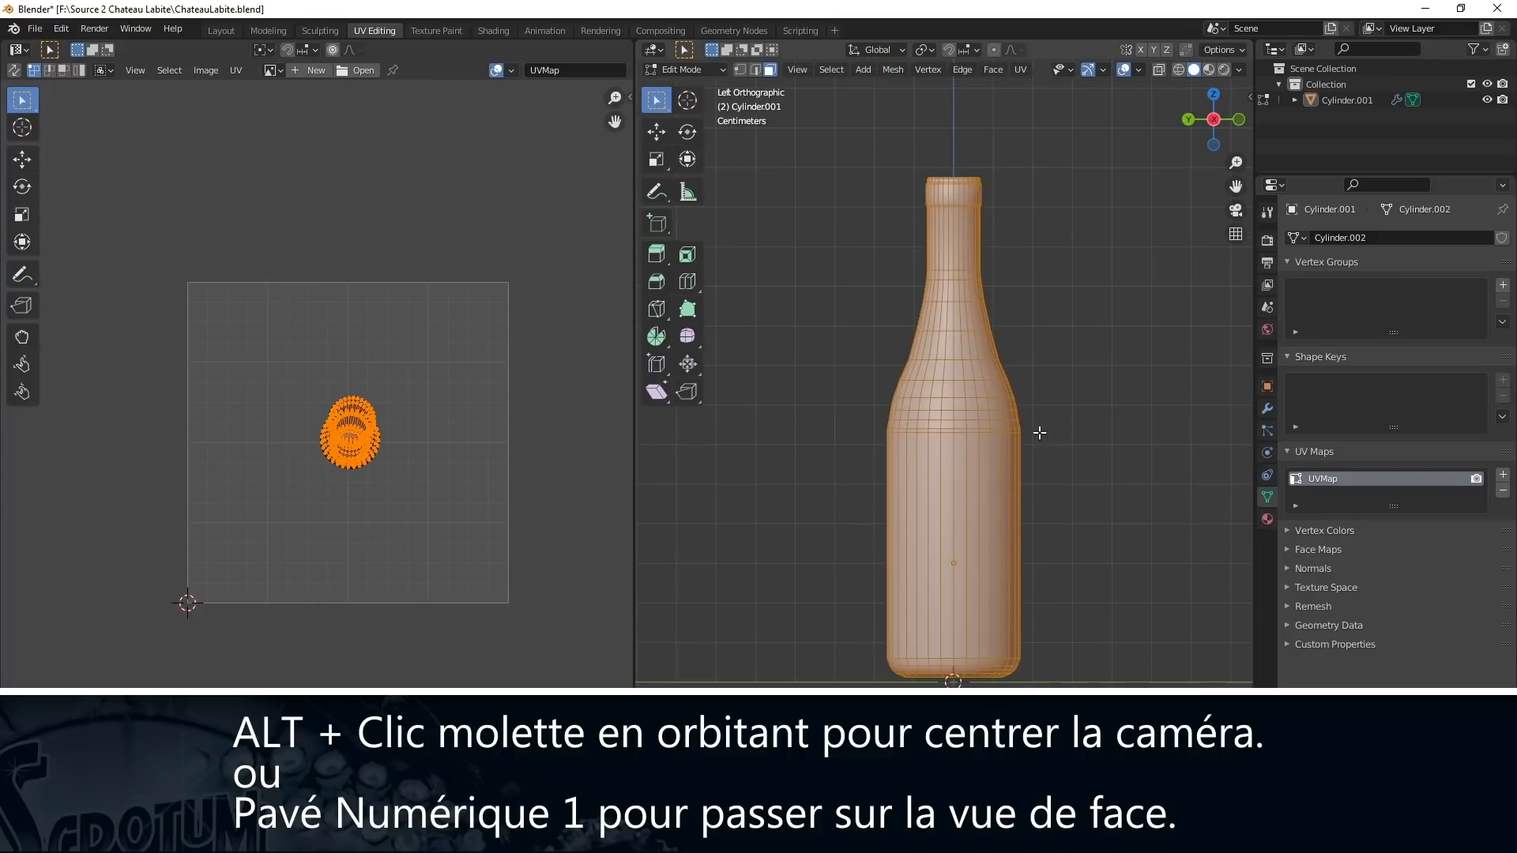
{"action": "right_click", "coordinate": [964, 419]}
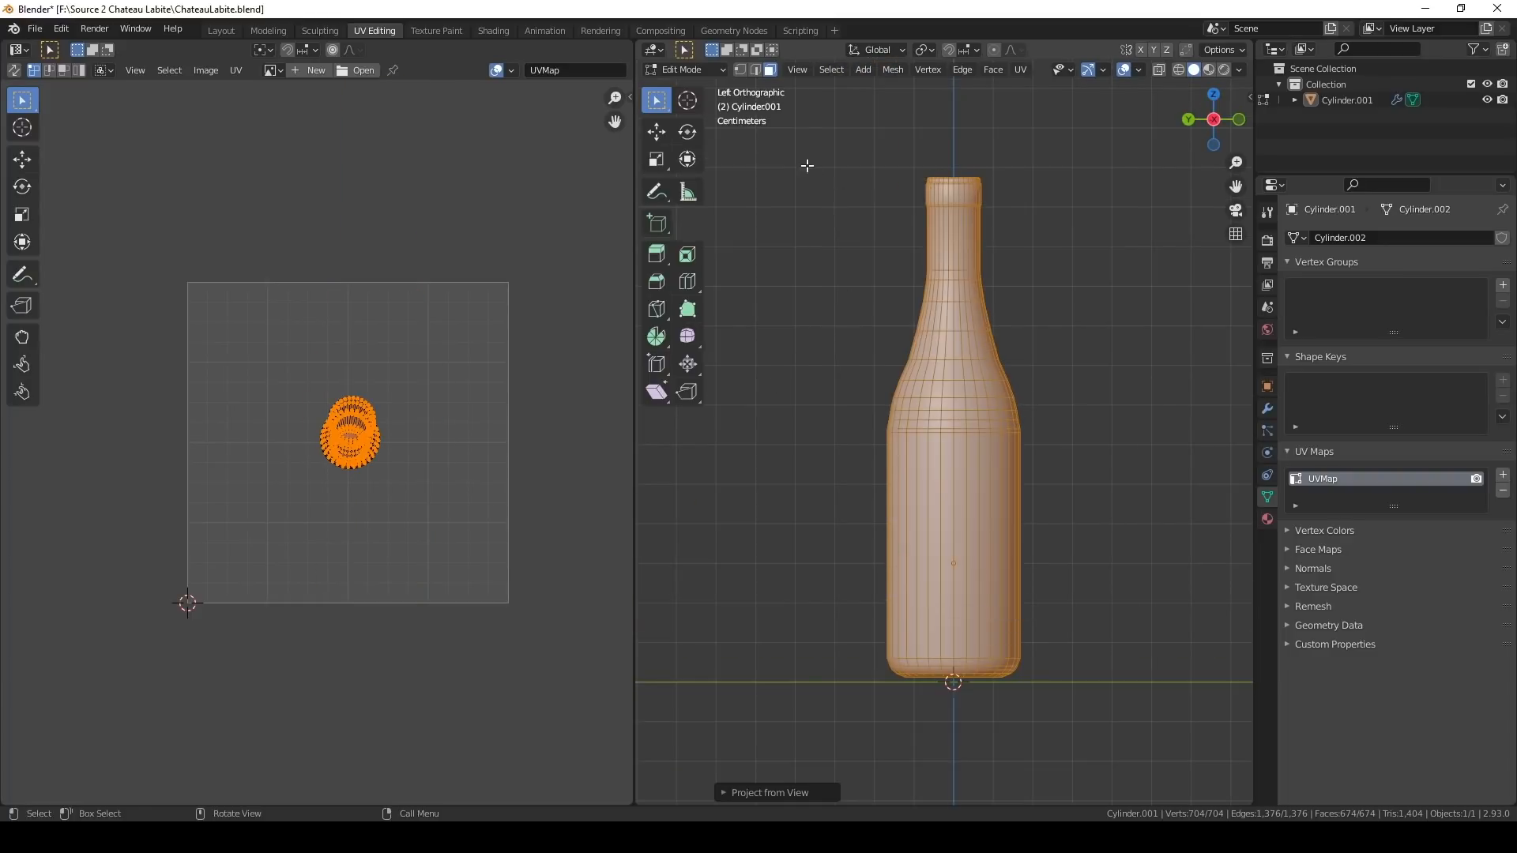
{"action": "left_click_drag", "start_coordinate": [801, 161], "coordinate": [1185, 767]}
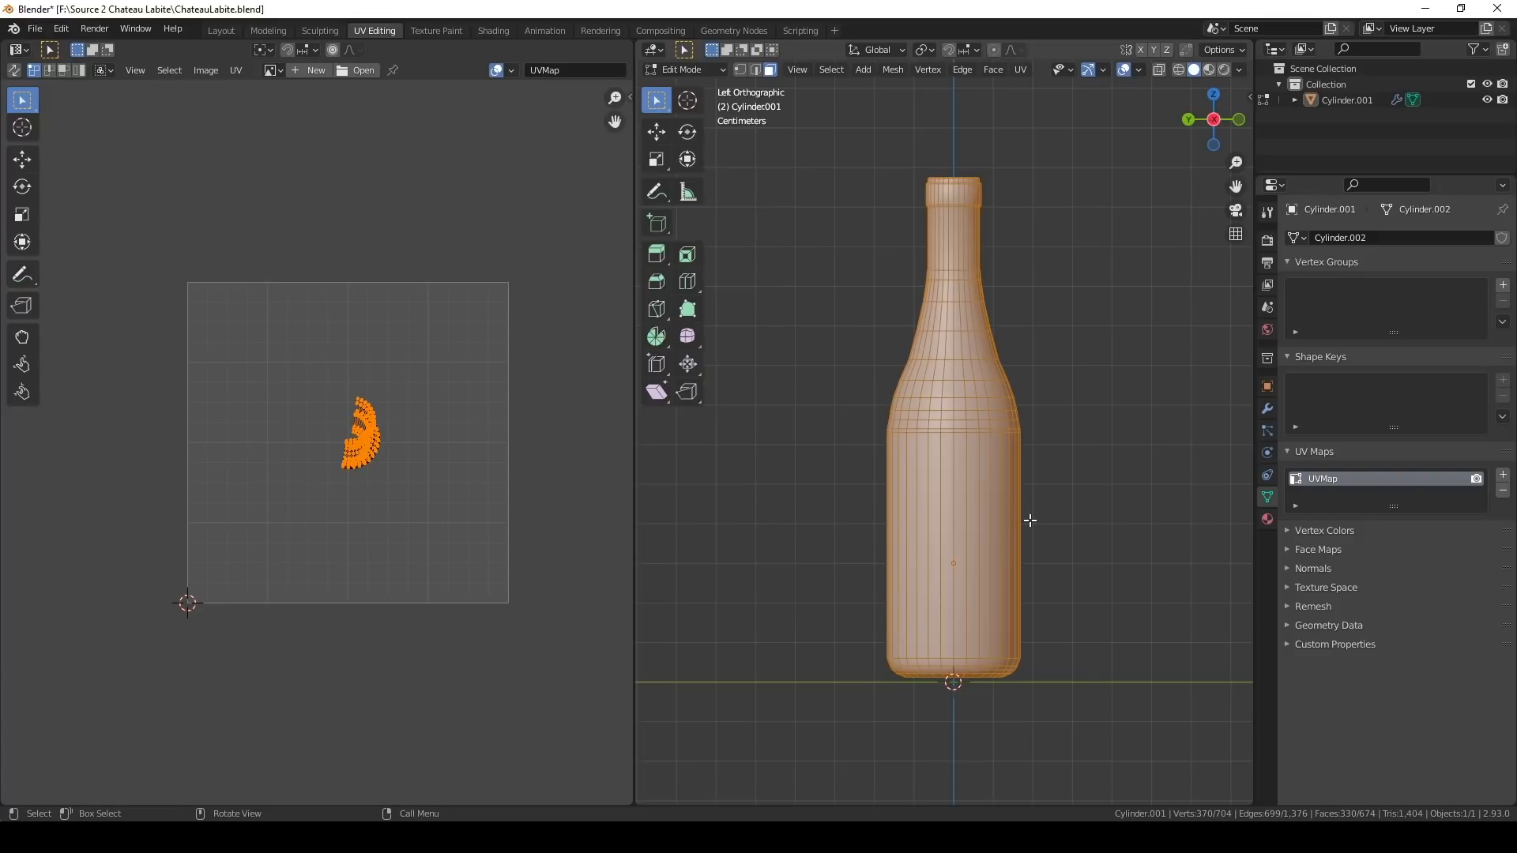
{"action": "right_click", "coordinate": [967, 474]}
{"action": "mouse_move", "coordinate": [967, 474]}
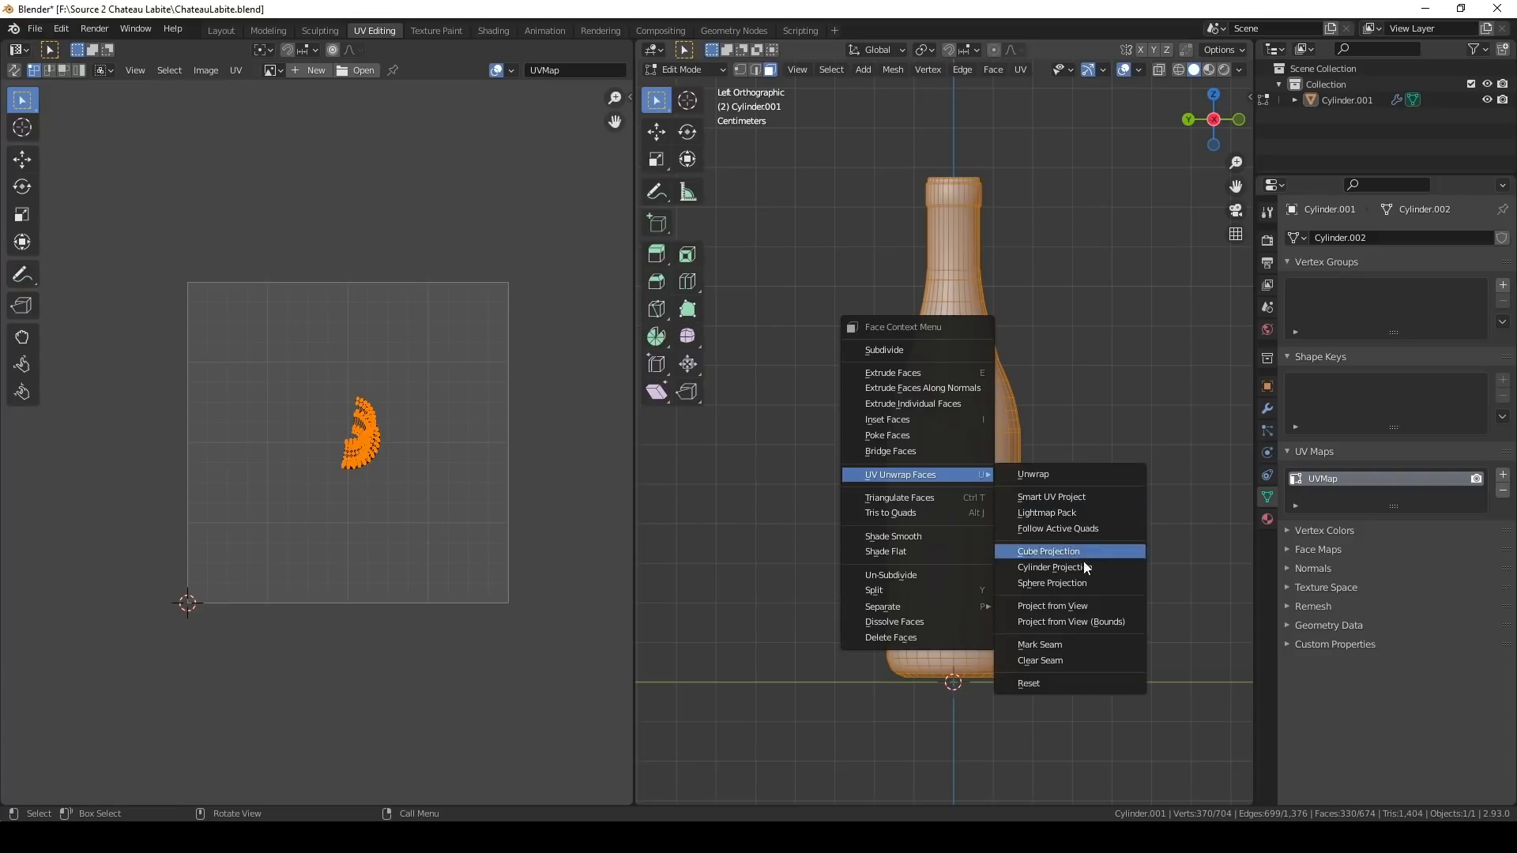
{"action": "left_click", "coordinate": [1083, 605]}
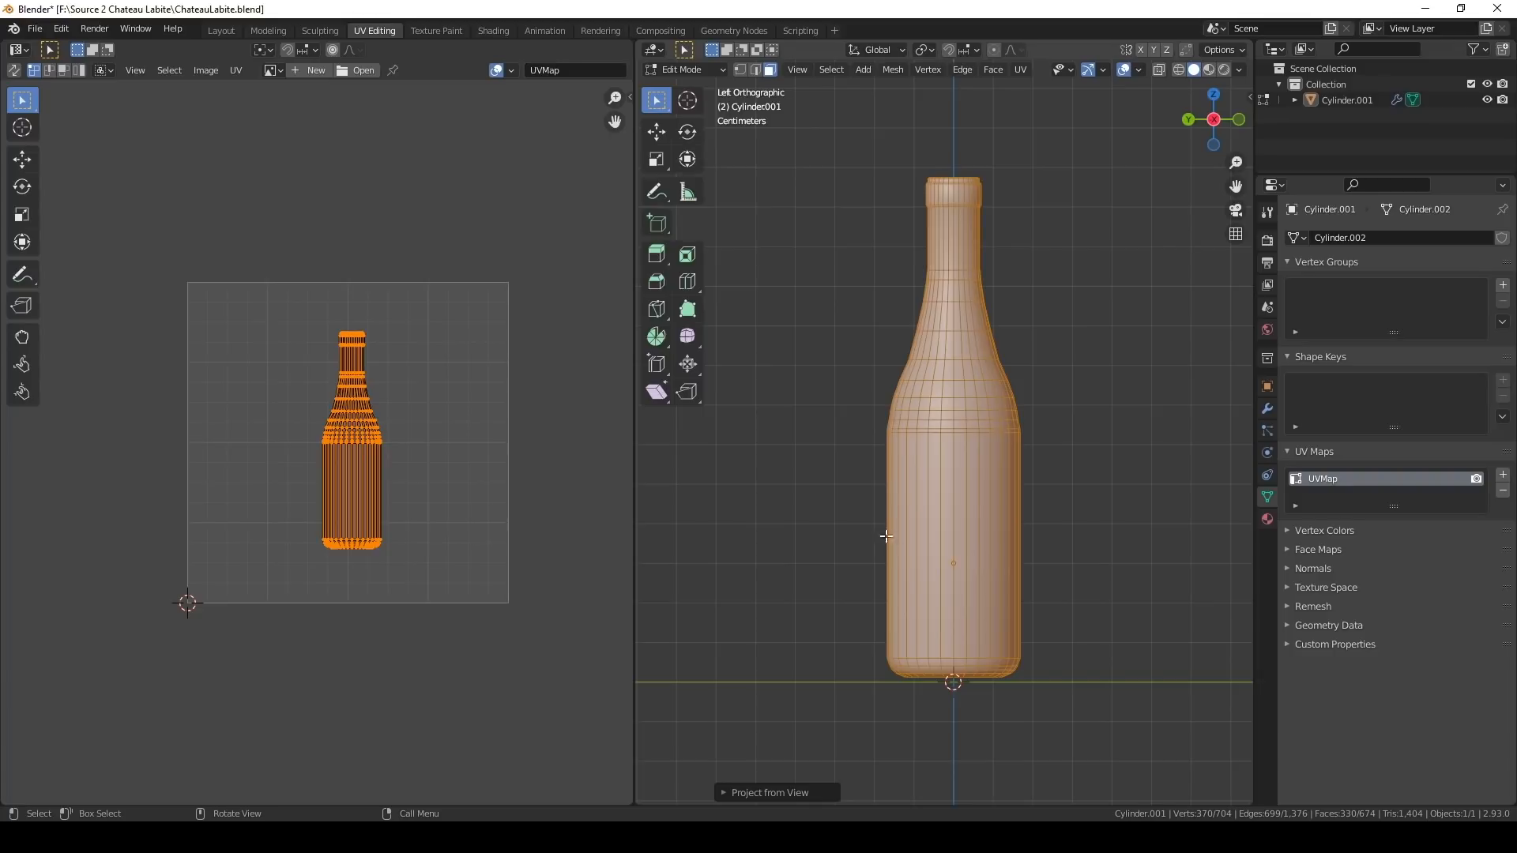
- Enlarge the first half's UV island and move it to the left side of the UV square
{"action": "left_click_drag", "start_coordinate": [268, 314], "coordinate": [448, 573]}
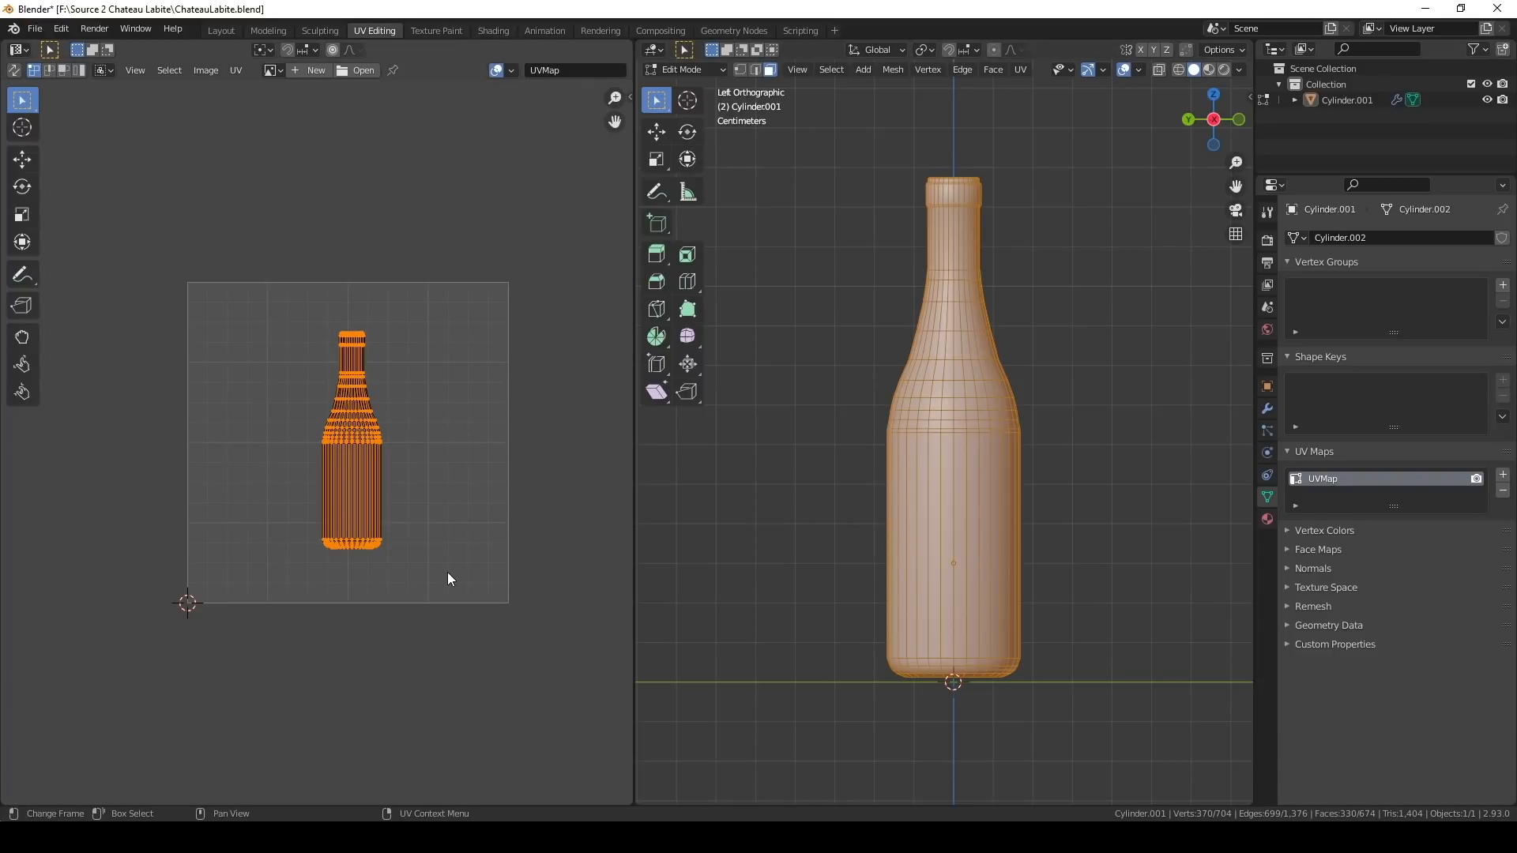
{"action": "key", "text": "s"}
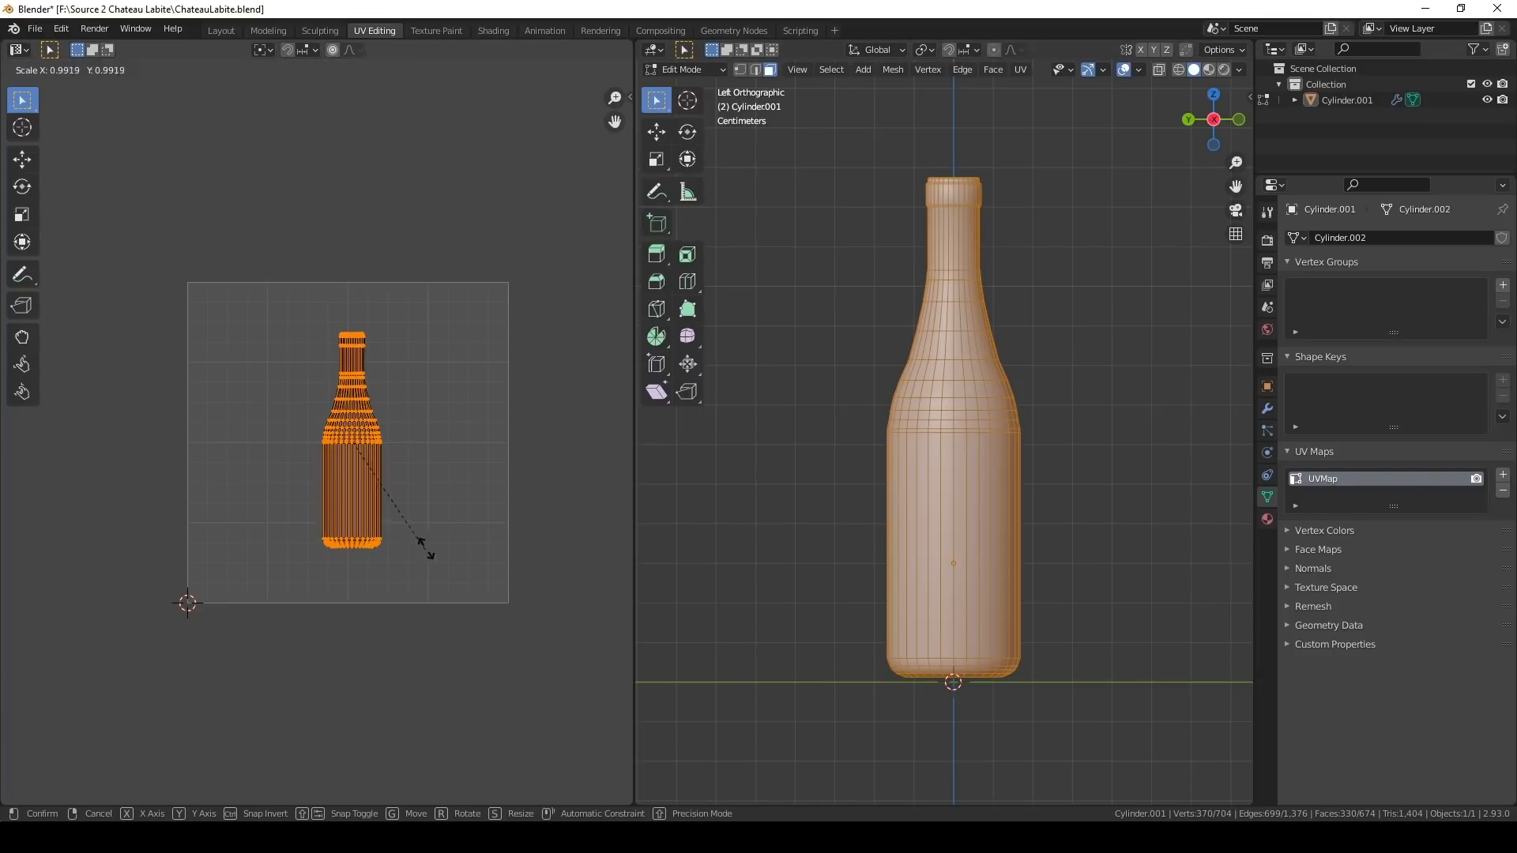
{"action": "left_click", "coordinate": [496, 566]}
{"action": "key", "text": "g"}
{"action": "left_click", "coordinate": [382, 571]}
- Select the opposite half of the bottle in right orthographic view and unwrap it with Project from View
{"action": "left_click_drag", "start_coordinate": [819, 157], "coordinate": [1108, 743]}
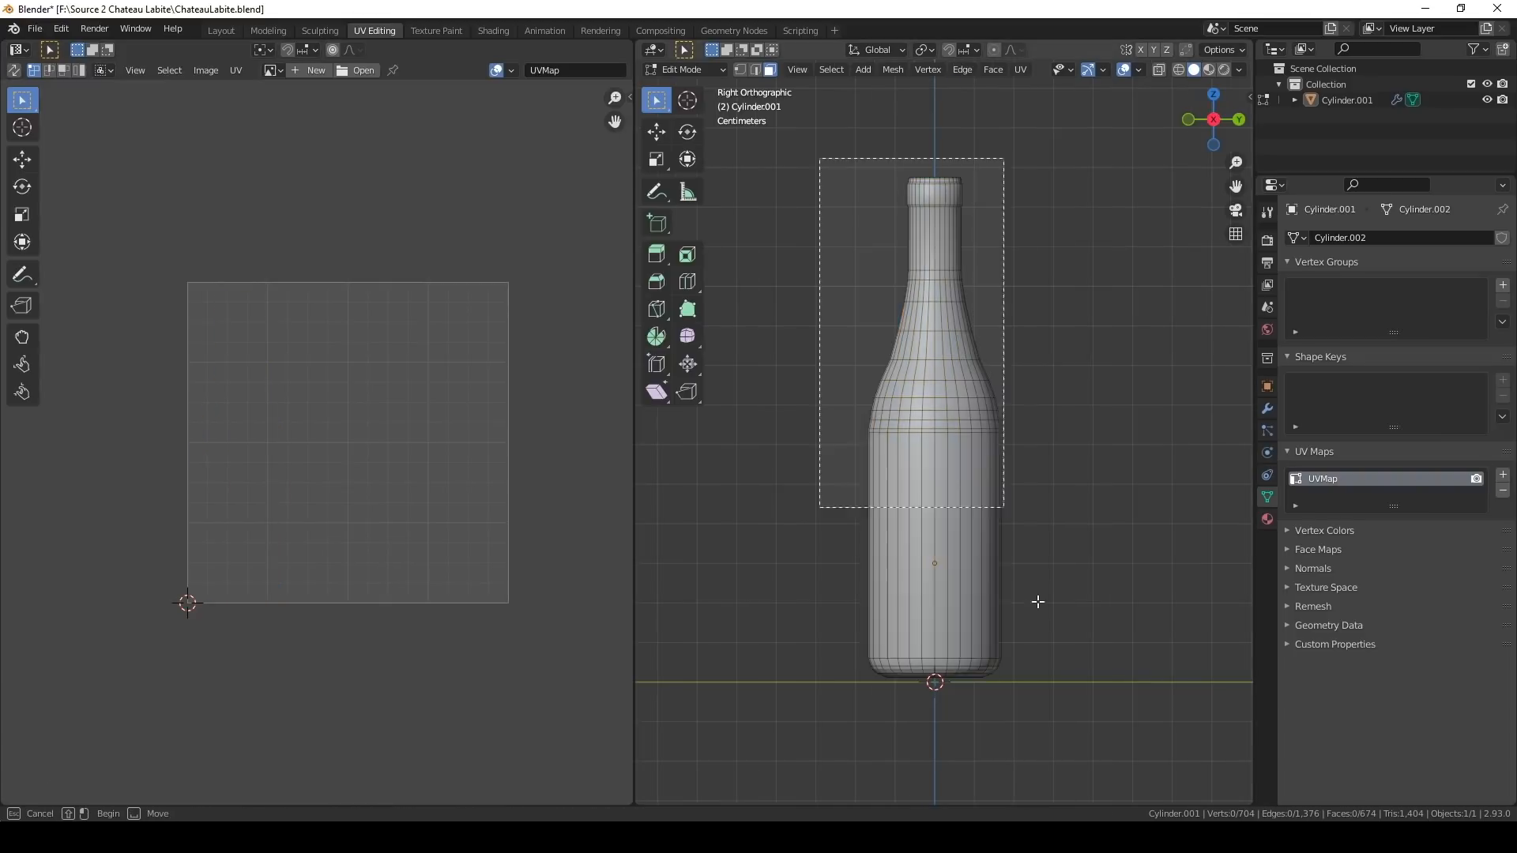
{"action": "key", "text": "u"}
{"action": "left_click", "coordinate": [1043, 604]}
- Enlarge the second half's UV island to match the first and place it beside it in the UV square
{"action": "left_click_drag", "start_coordinate": [265, 309], "coordinate": [444, 513]}
{"action": "key", "text": "s"}
{"action": "left_click", "coordinate": [493, 619]}
{"action": "key", "text": "g"}
{"action": "left_click", "coordinate": [502, 627]}
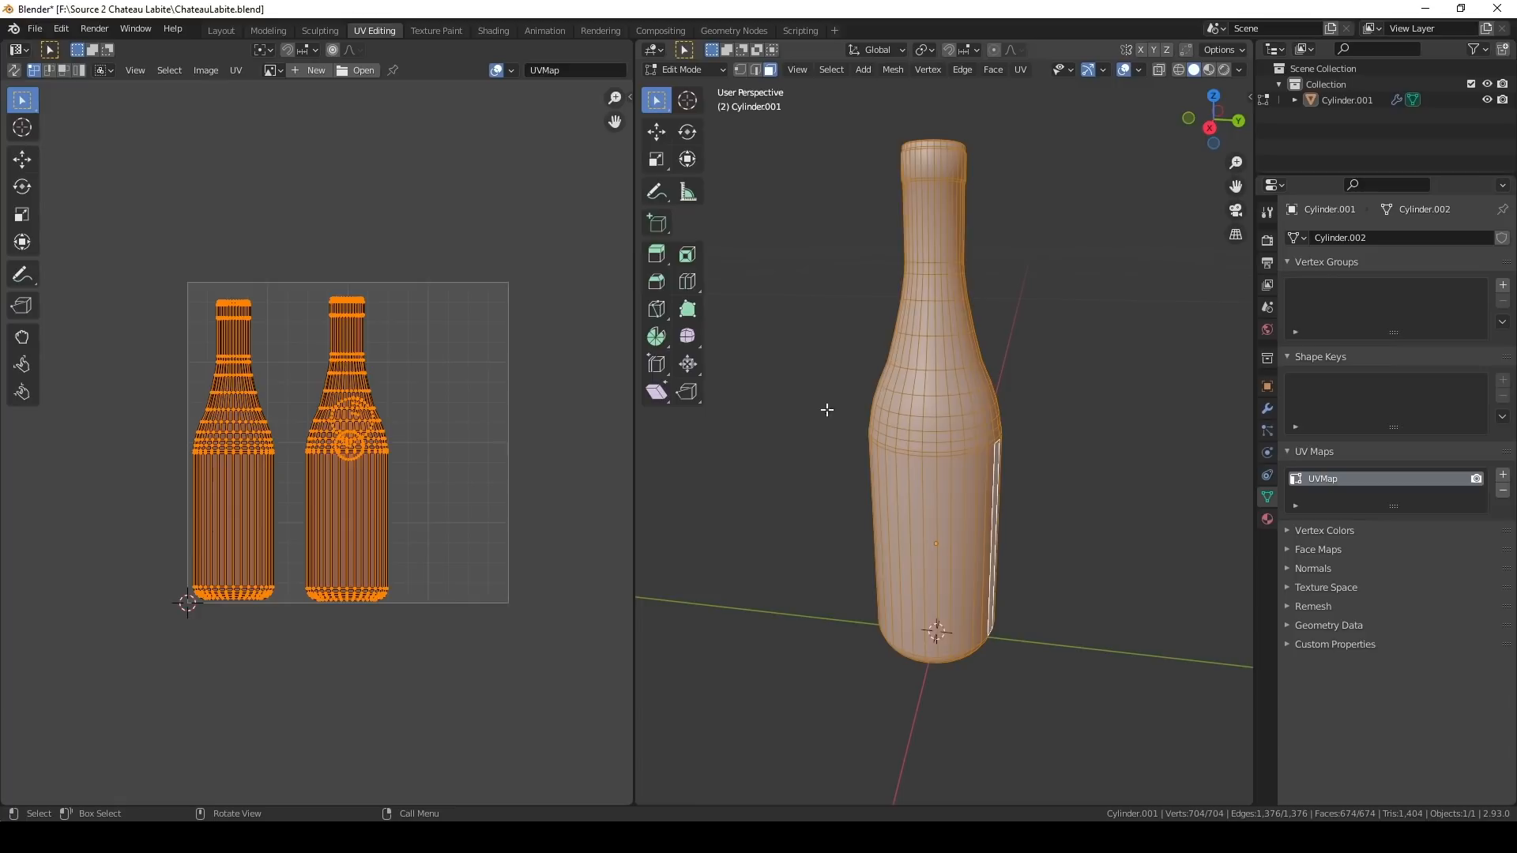
- Select the cap face on top of the bottle's neck, then resize and reposition its circular UV island
{"action": "left_click", "coordinate": [826, 342]}
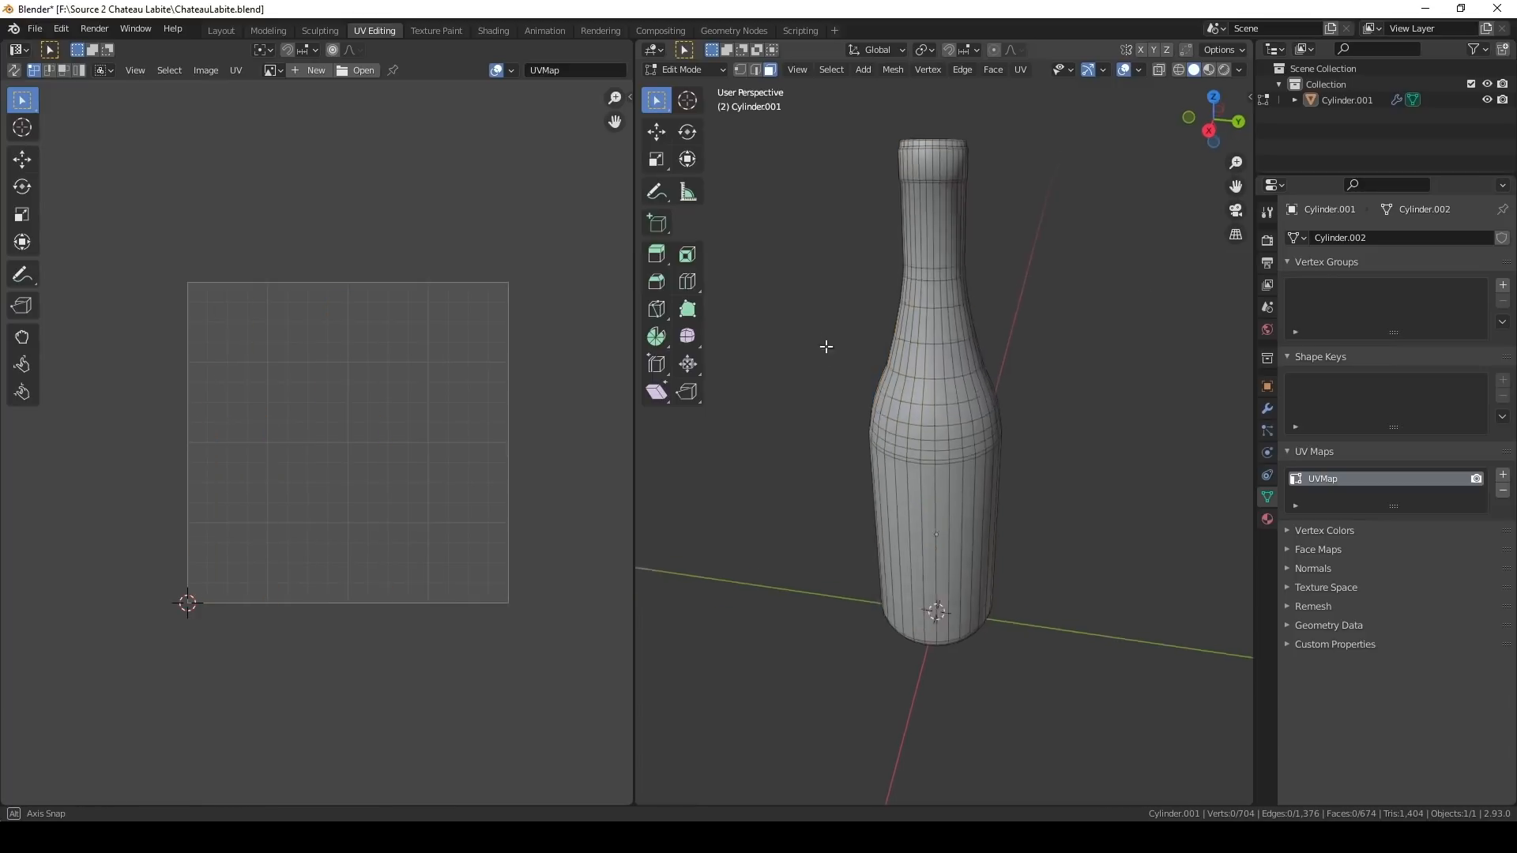
{"action": "middle_click_drag", "start_coordinate": [826, 342], "coordinate": [896, 346]}
{"action": "left_click", "coordinate": [928, 225]}
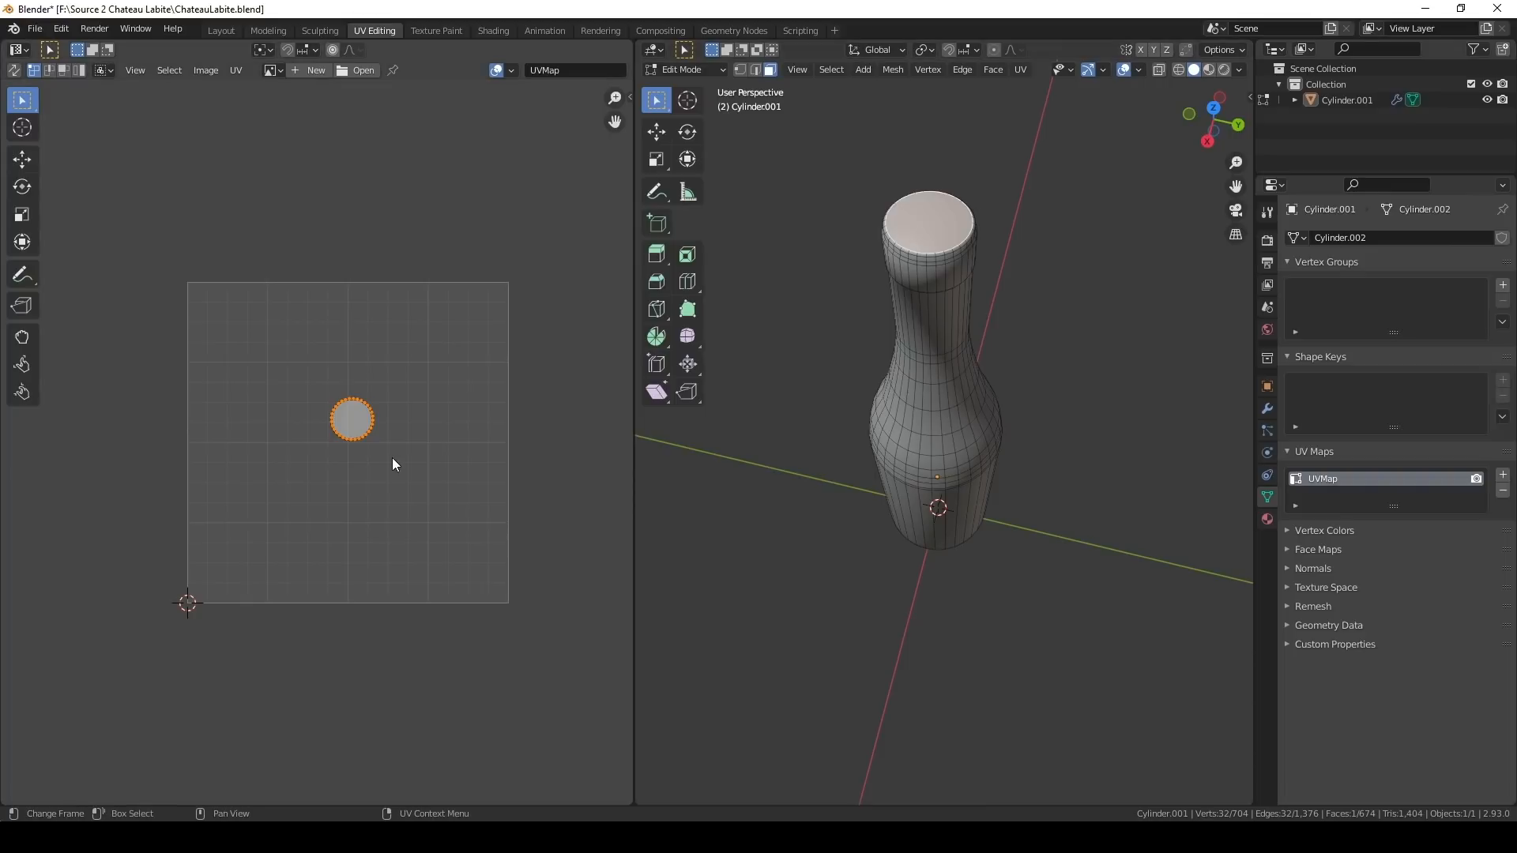
{"action": "key", "text": "s"}
{"action": "left_click", "coordinate": [387, 448]}
{"action": "key", "text": "g"}
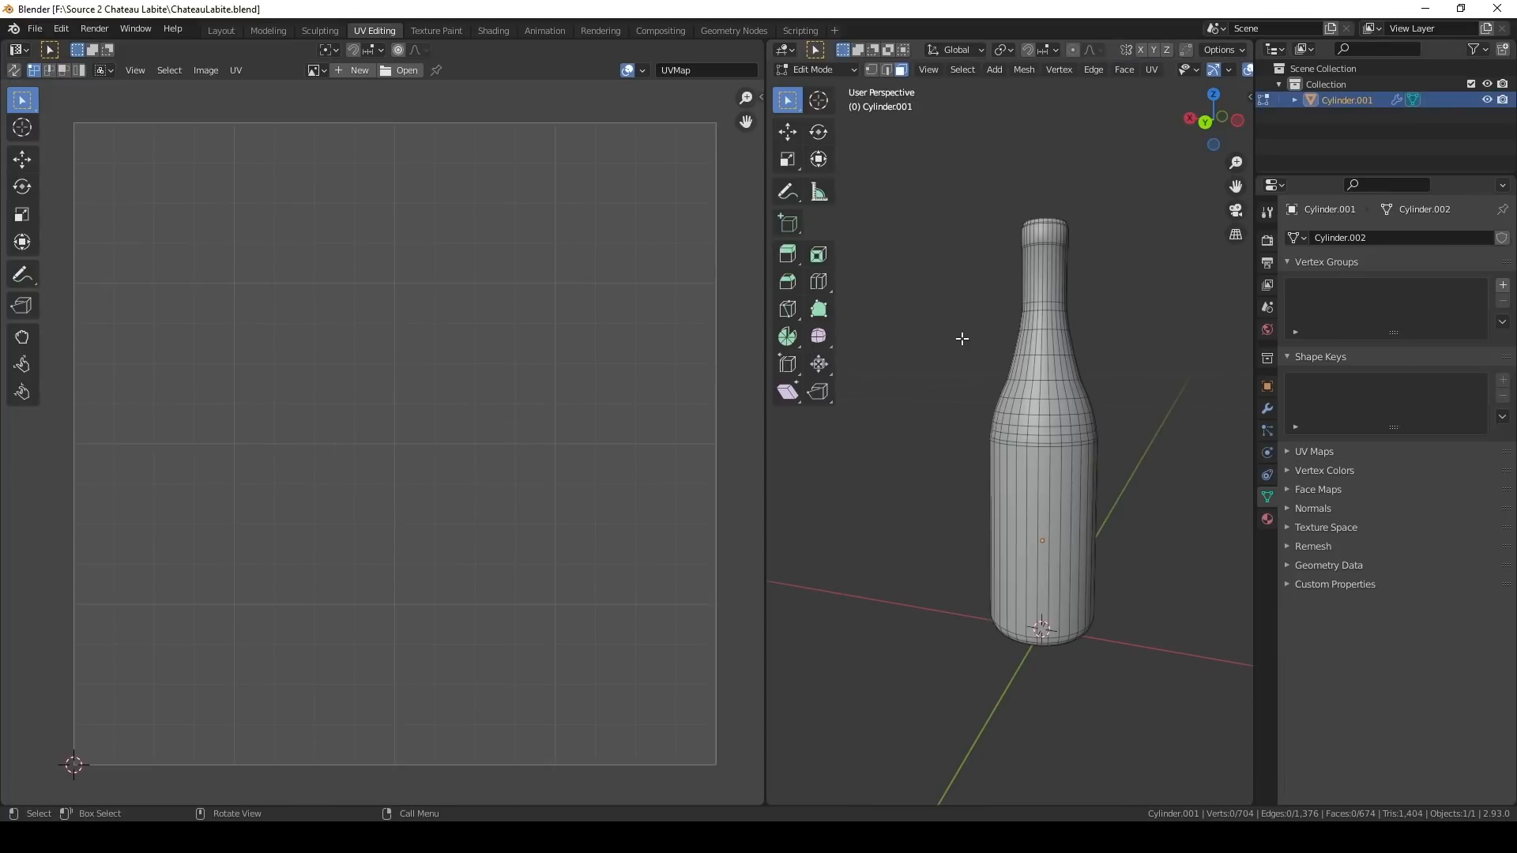
- With the whole bottle selected, enlarge the small circular UV island and place it below the large circle between the two bottle halves
{"action": "key", "text": "a"}
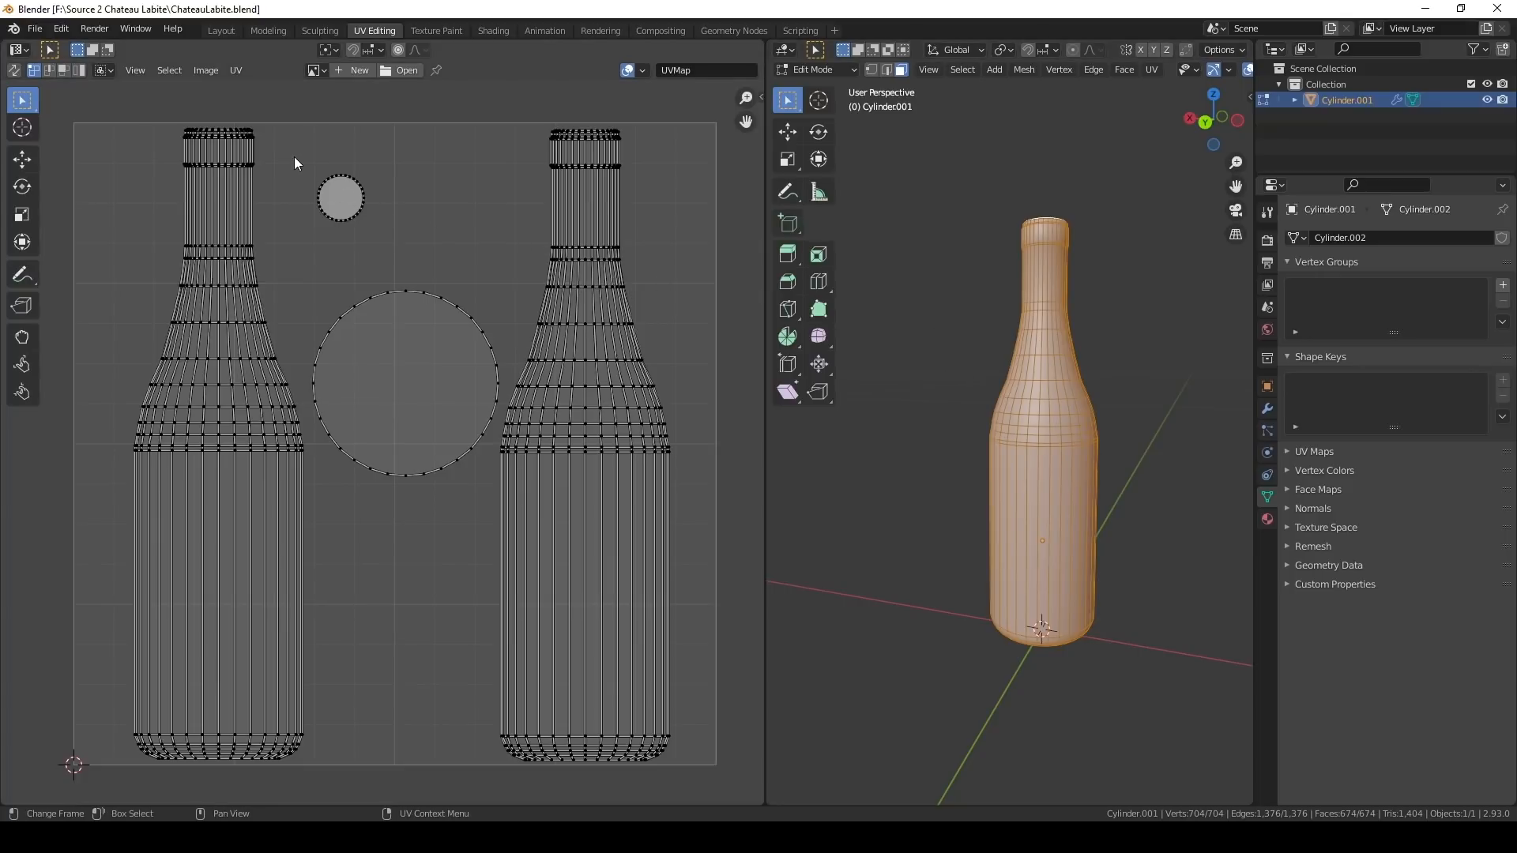
{"action": "left_click_drag", "start_coordinate": [294, 157], "coordinate": [386, 237]}
{"action": "key", "text": "s"}
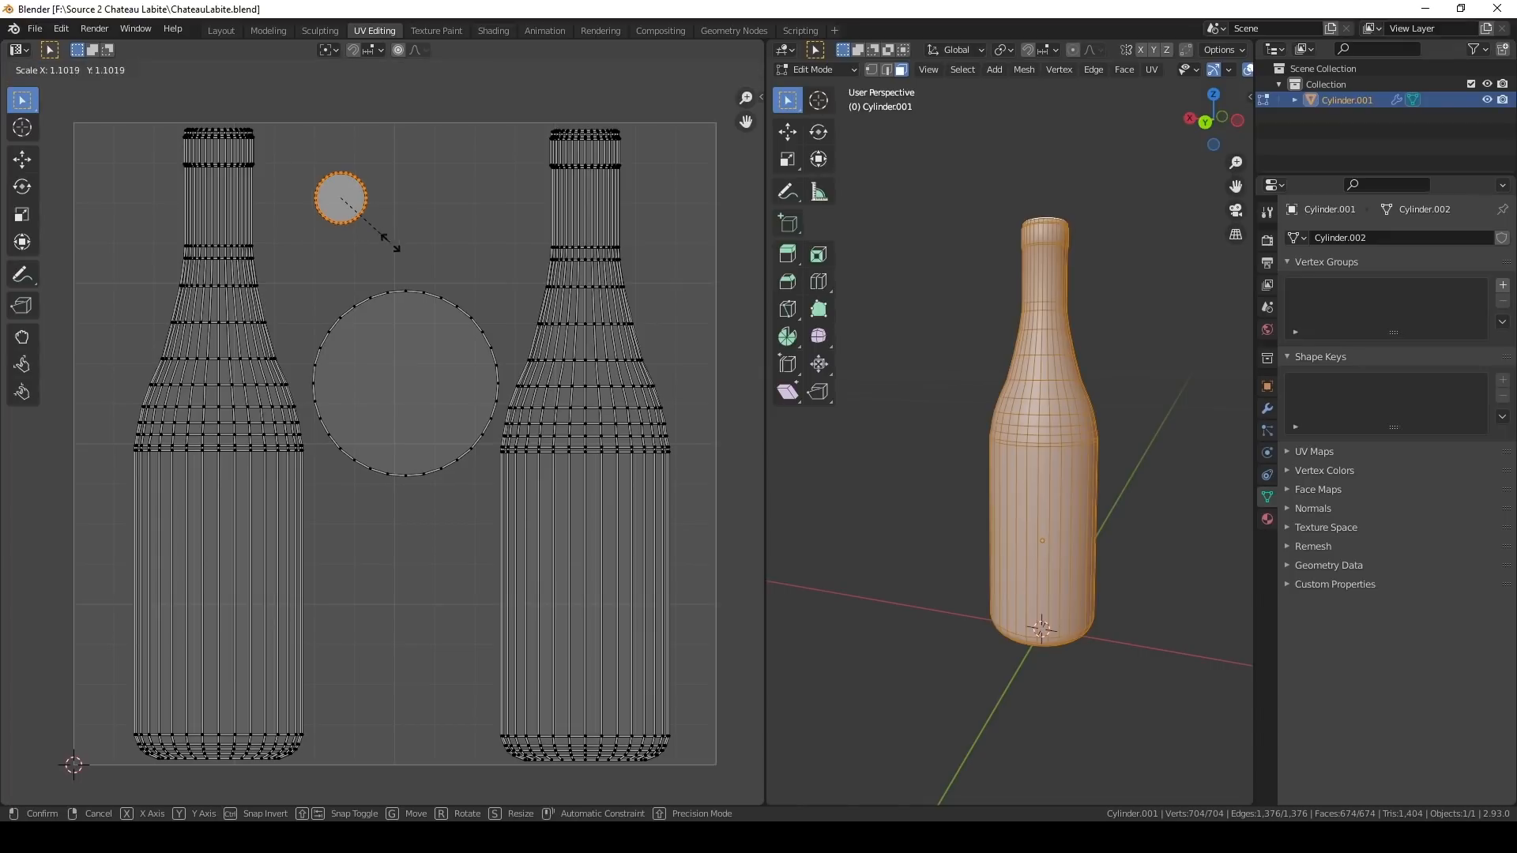
{"action": "left_click", "coordinate": [419, 282]}
{"action": "key", "text": "g"}
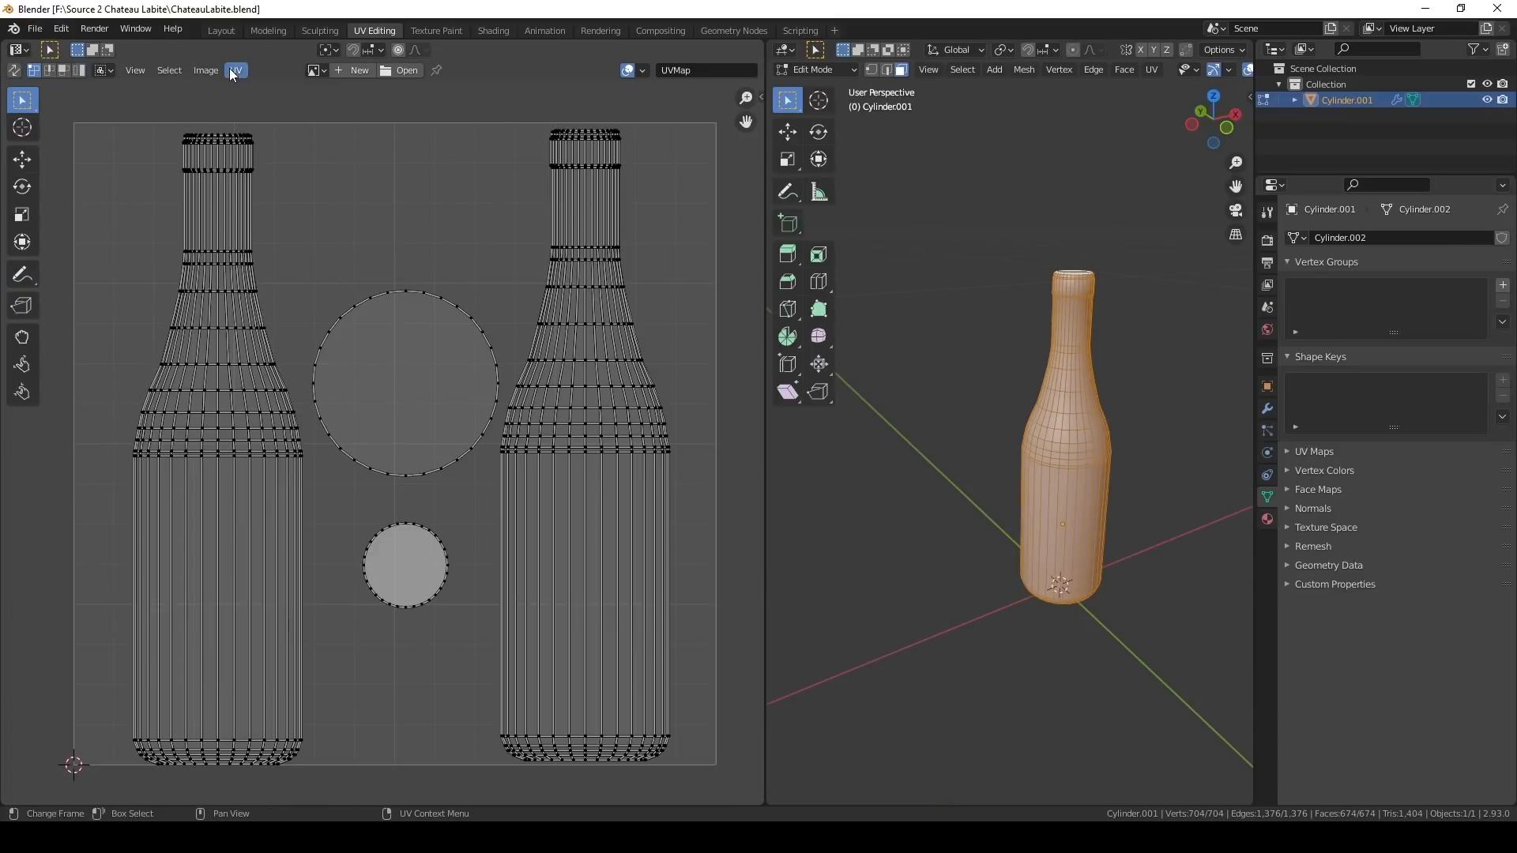
- Set up a UV layout export as a PNG image with a size of 4096 by 4096
{"action": "left_click", "coordinate": [237, 71]}
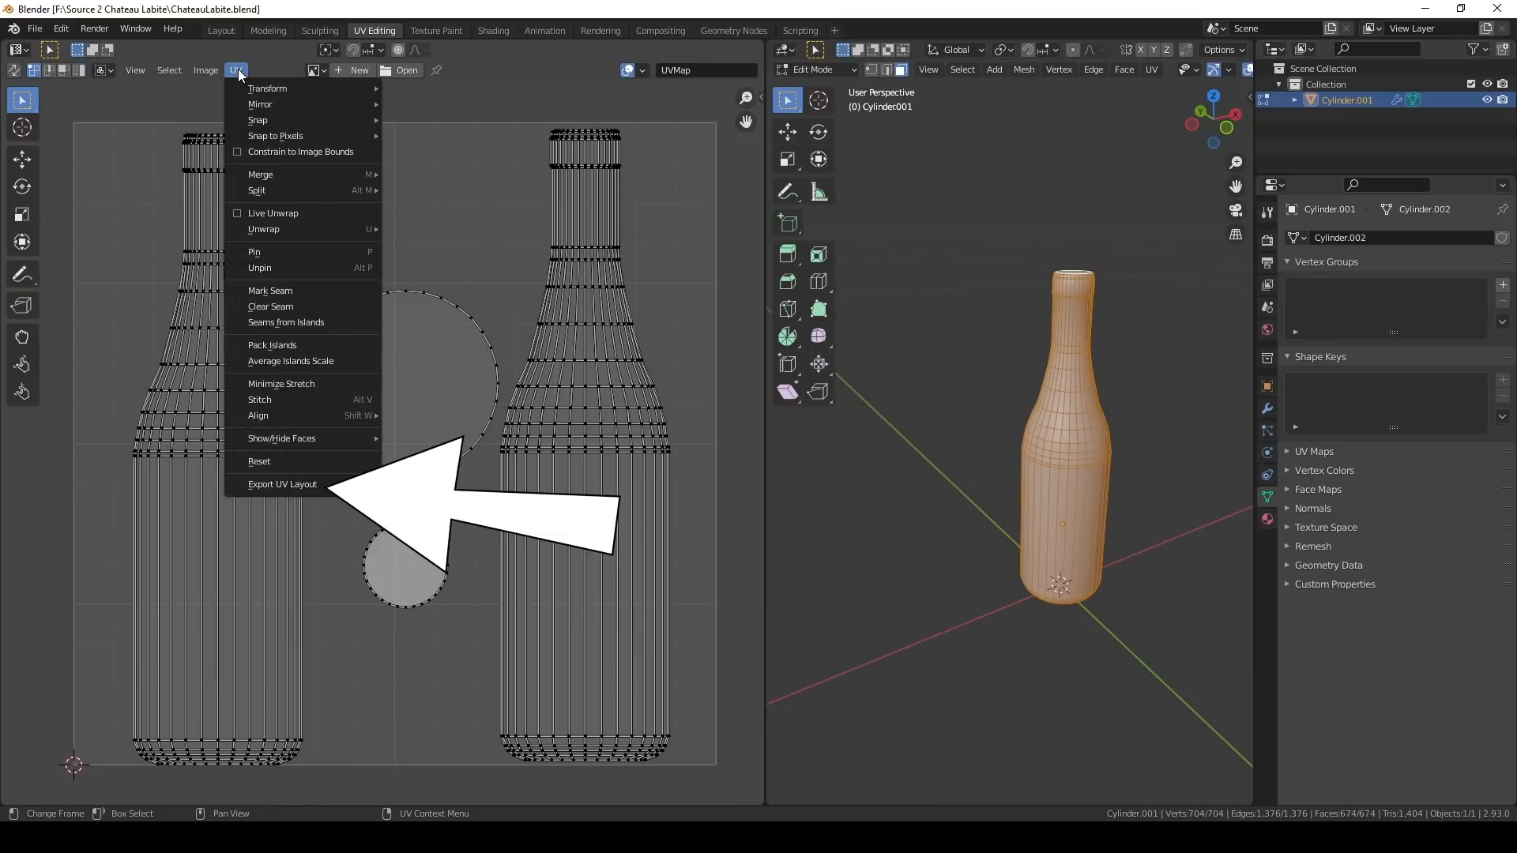
{"action": "left_click", "coordinate": [303, 485]}
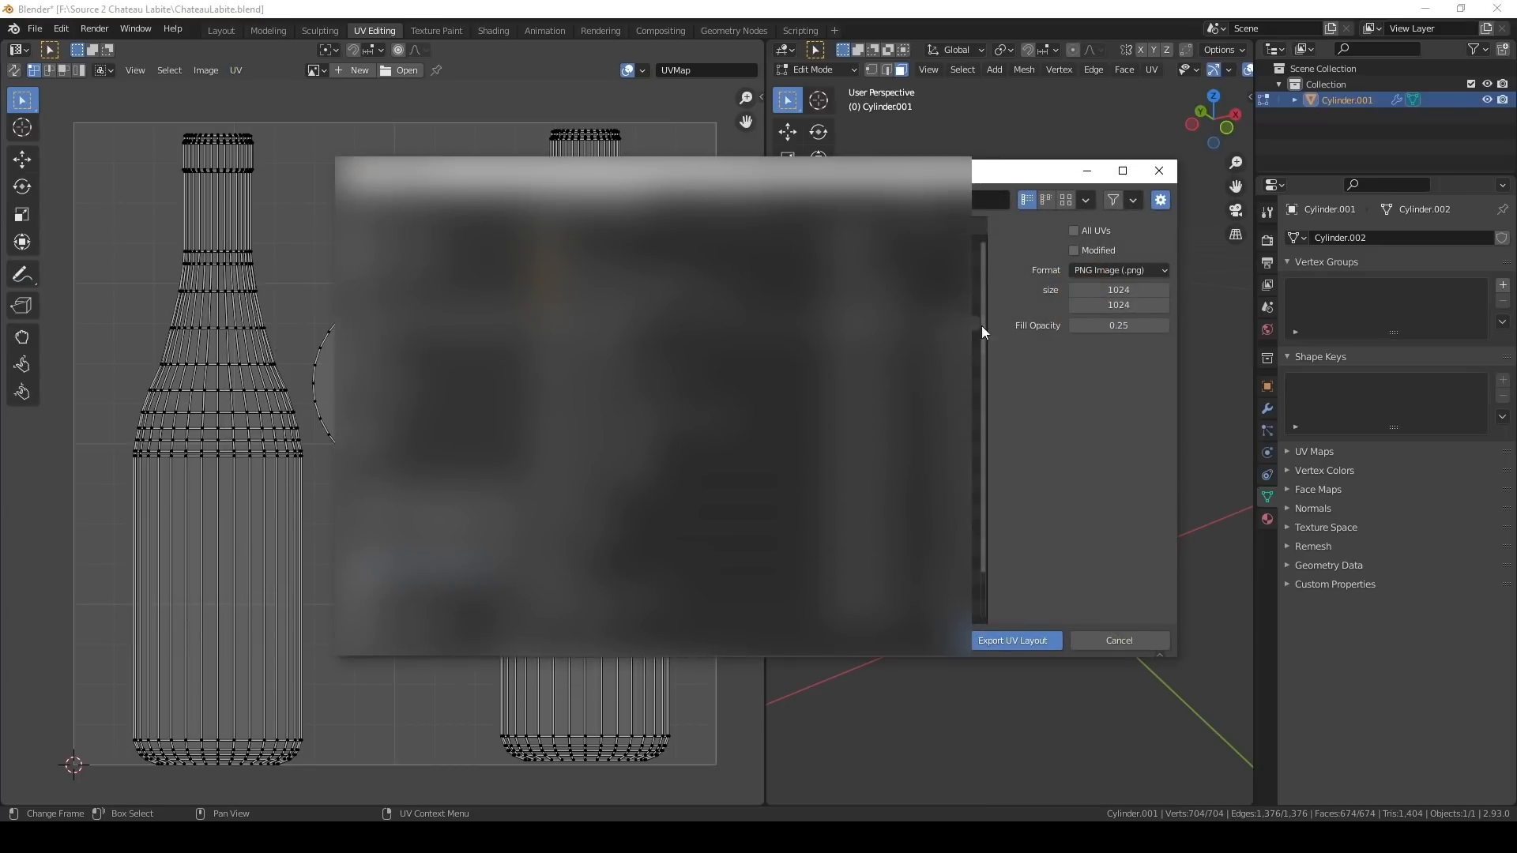
{"action": "left_click", "coordinate": [1138, 293]}
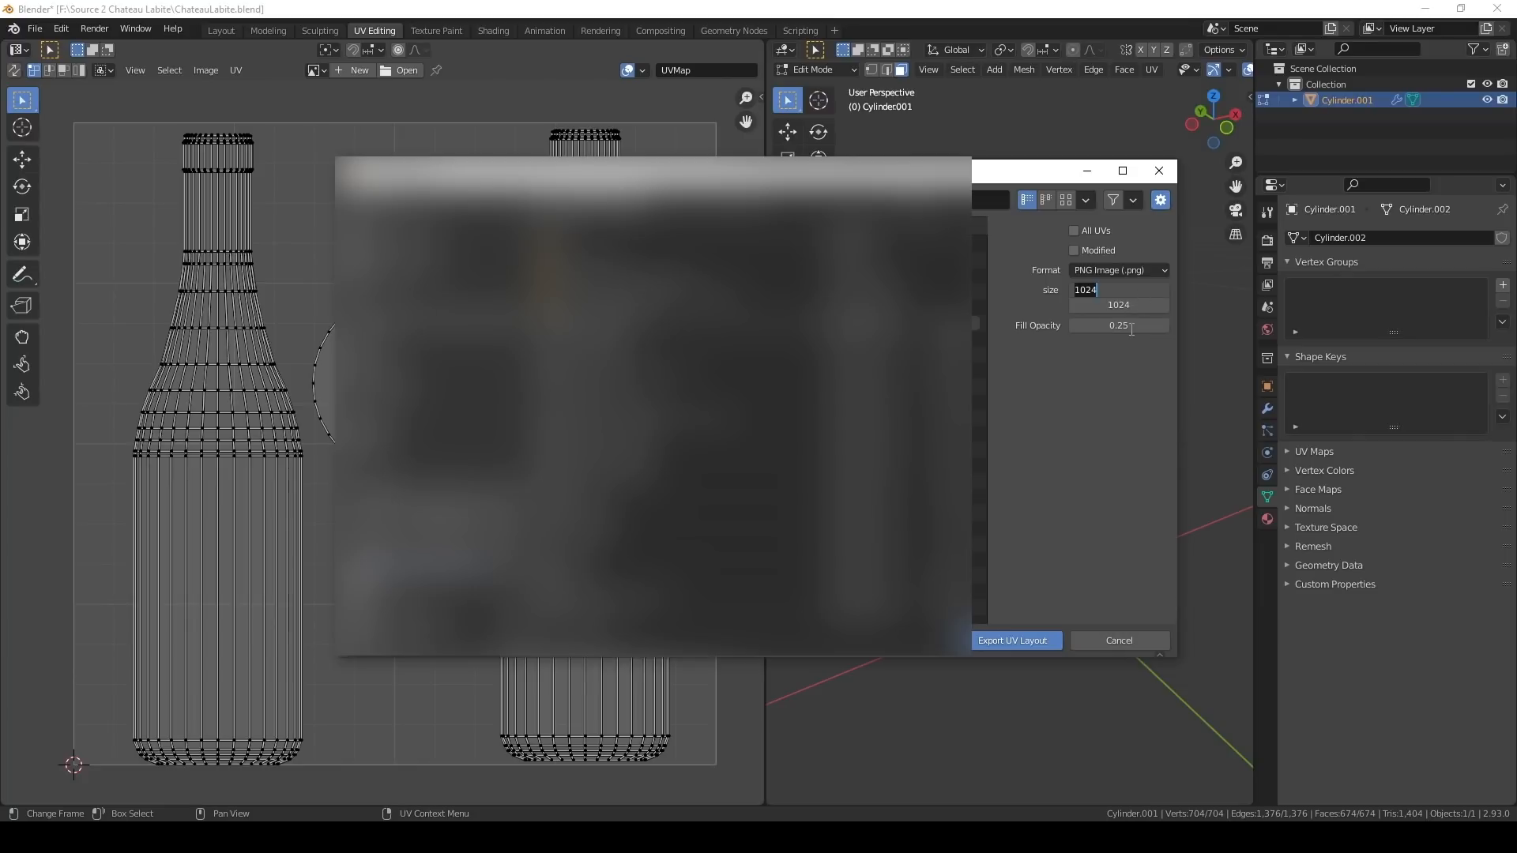
{"action": "type", "text": "4096"}
{"action": "key", "text": "Return"}
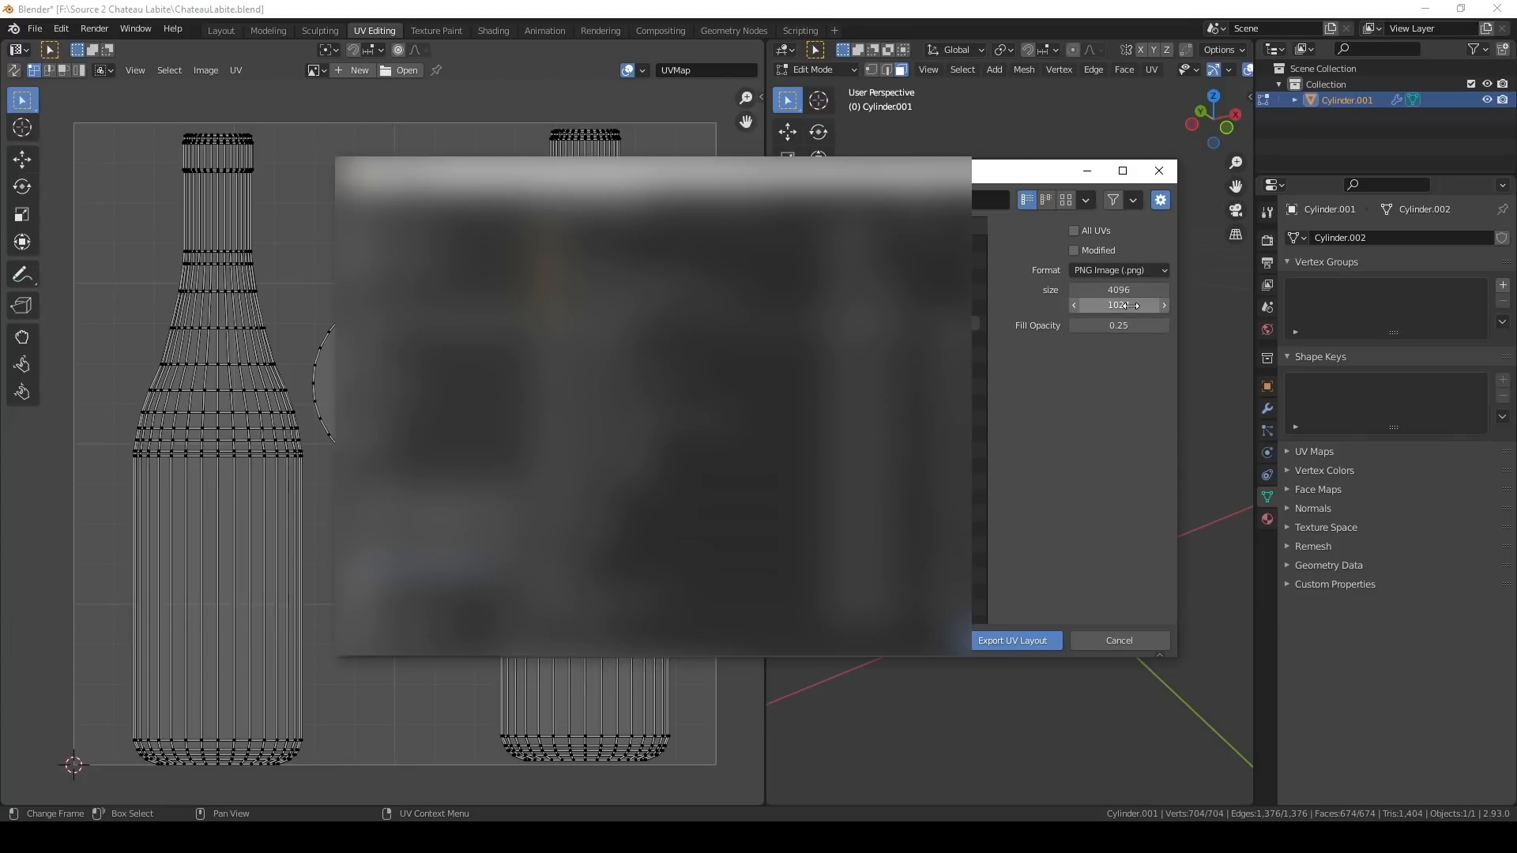
{"action": "left_click", "coordinate": [1130, 306]}
{"action": "type", "text": "4096"}
{"action": "key", "text": "Return"}
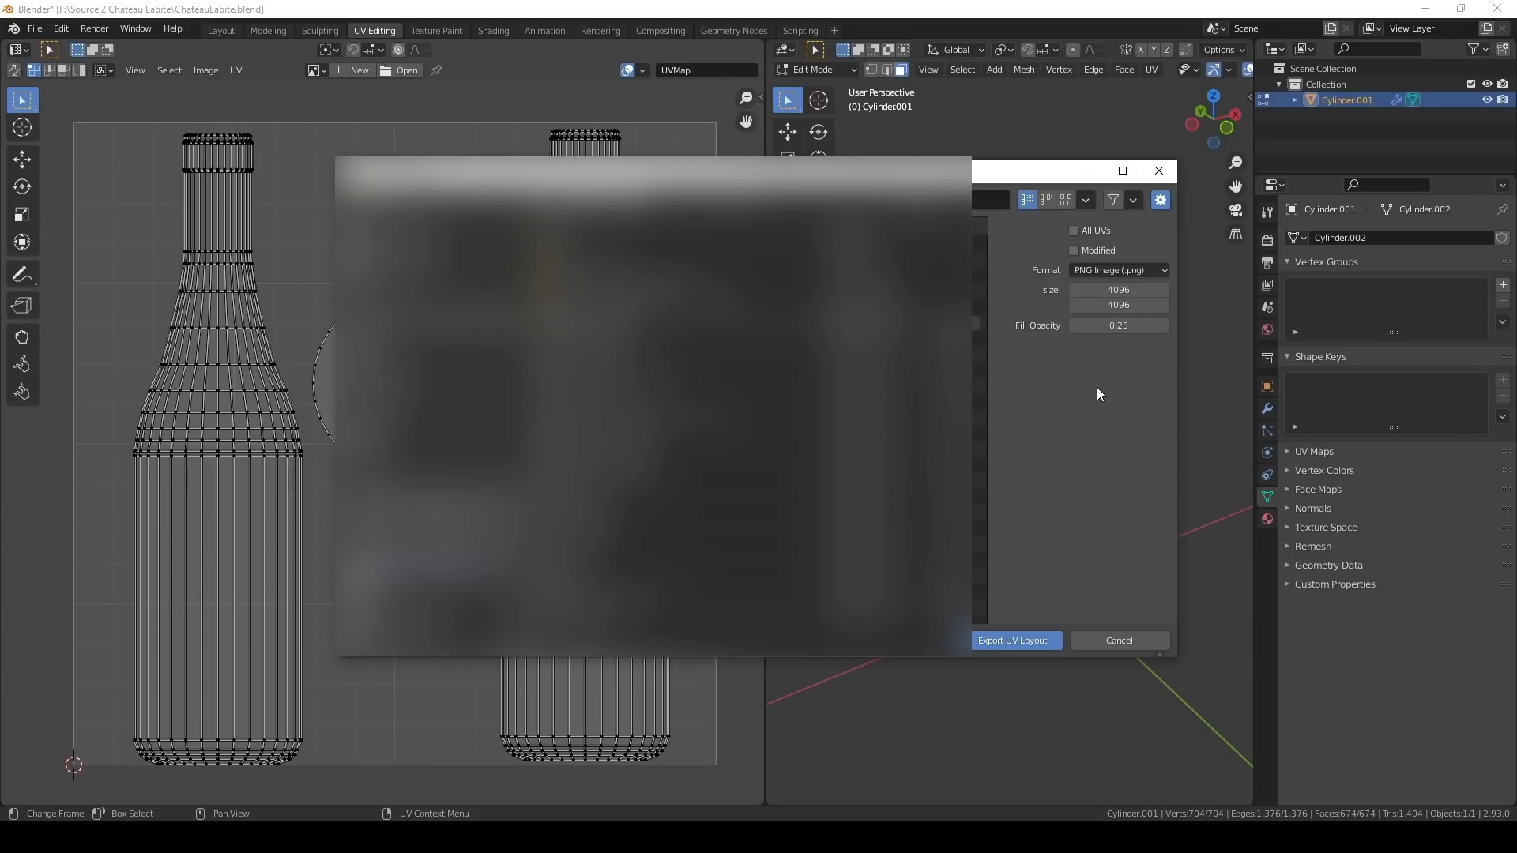
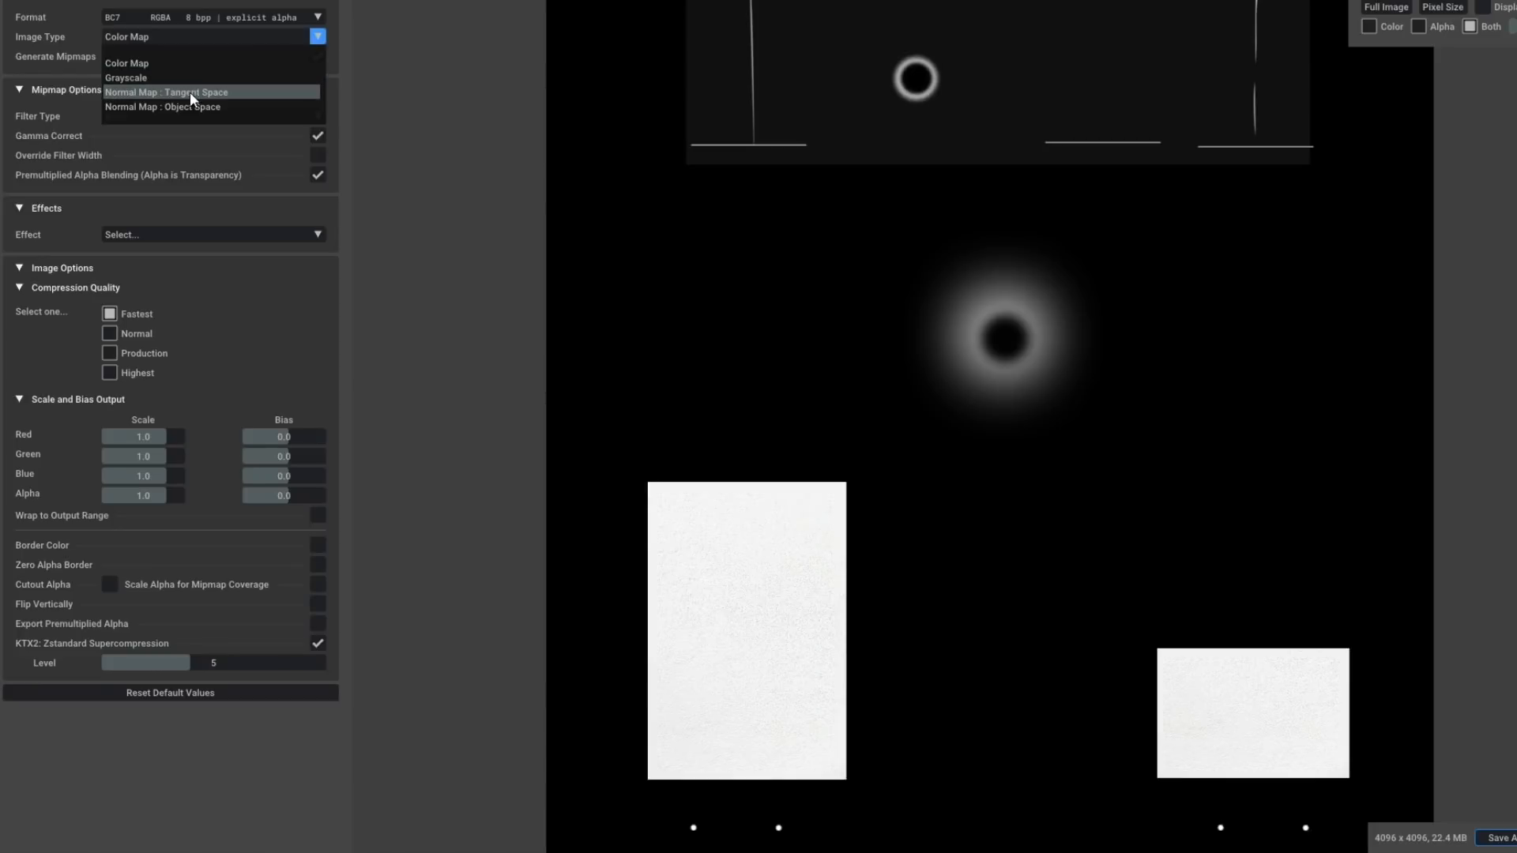
- In nVidia Texture Tools, set the image type to Normal Map: Tangent Space and increase the height scale
{"action": "left_click", "coordinate": [191, 92]}
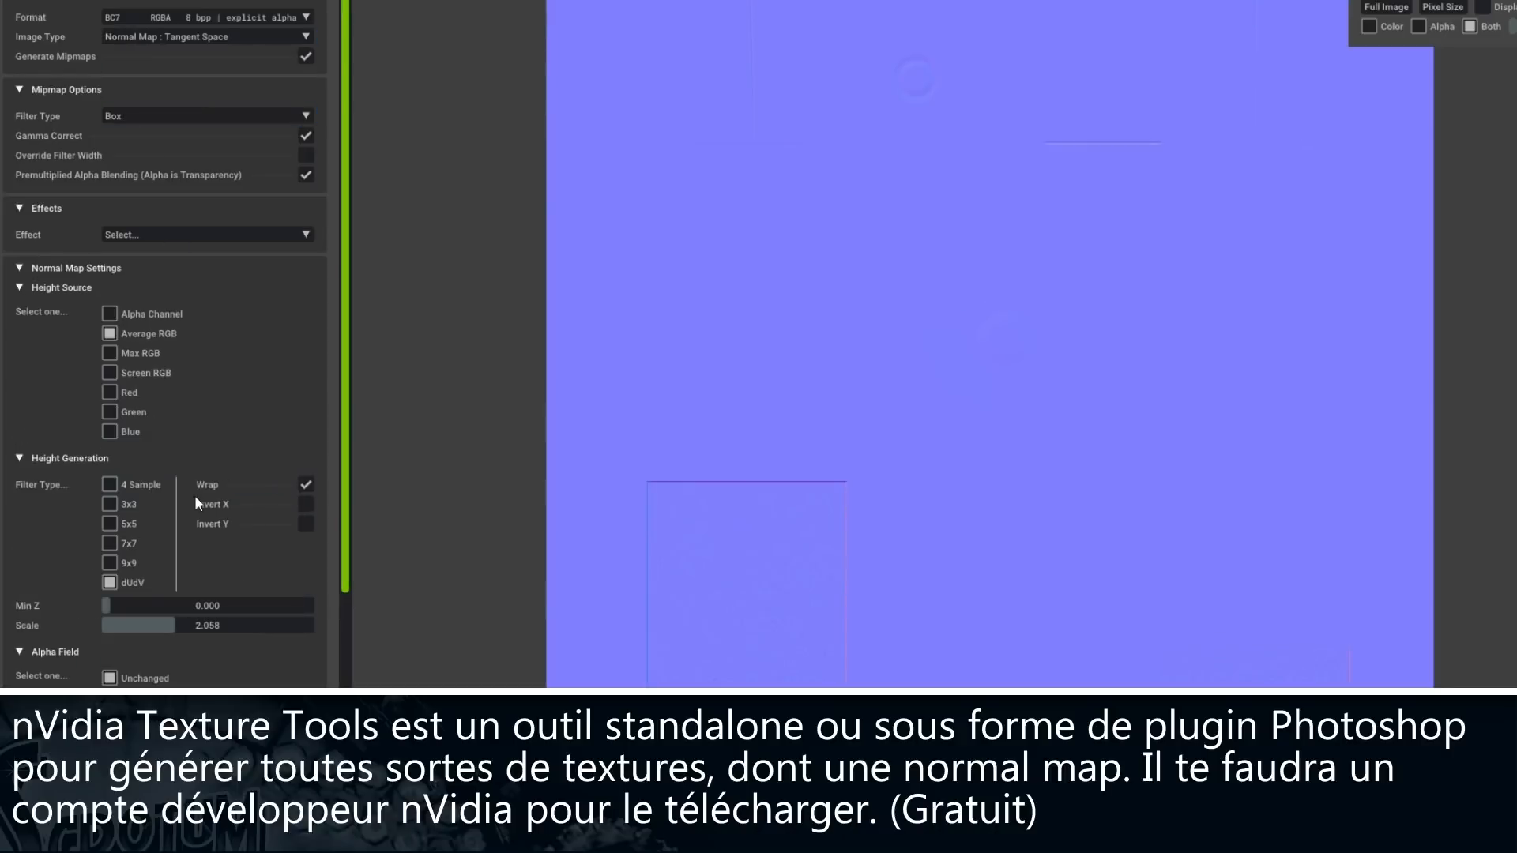
{"action": "left_click_drag", "start_coordinate": [178, 624], "coordinate": [192, 627]}
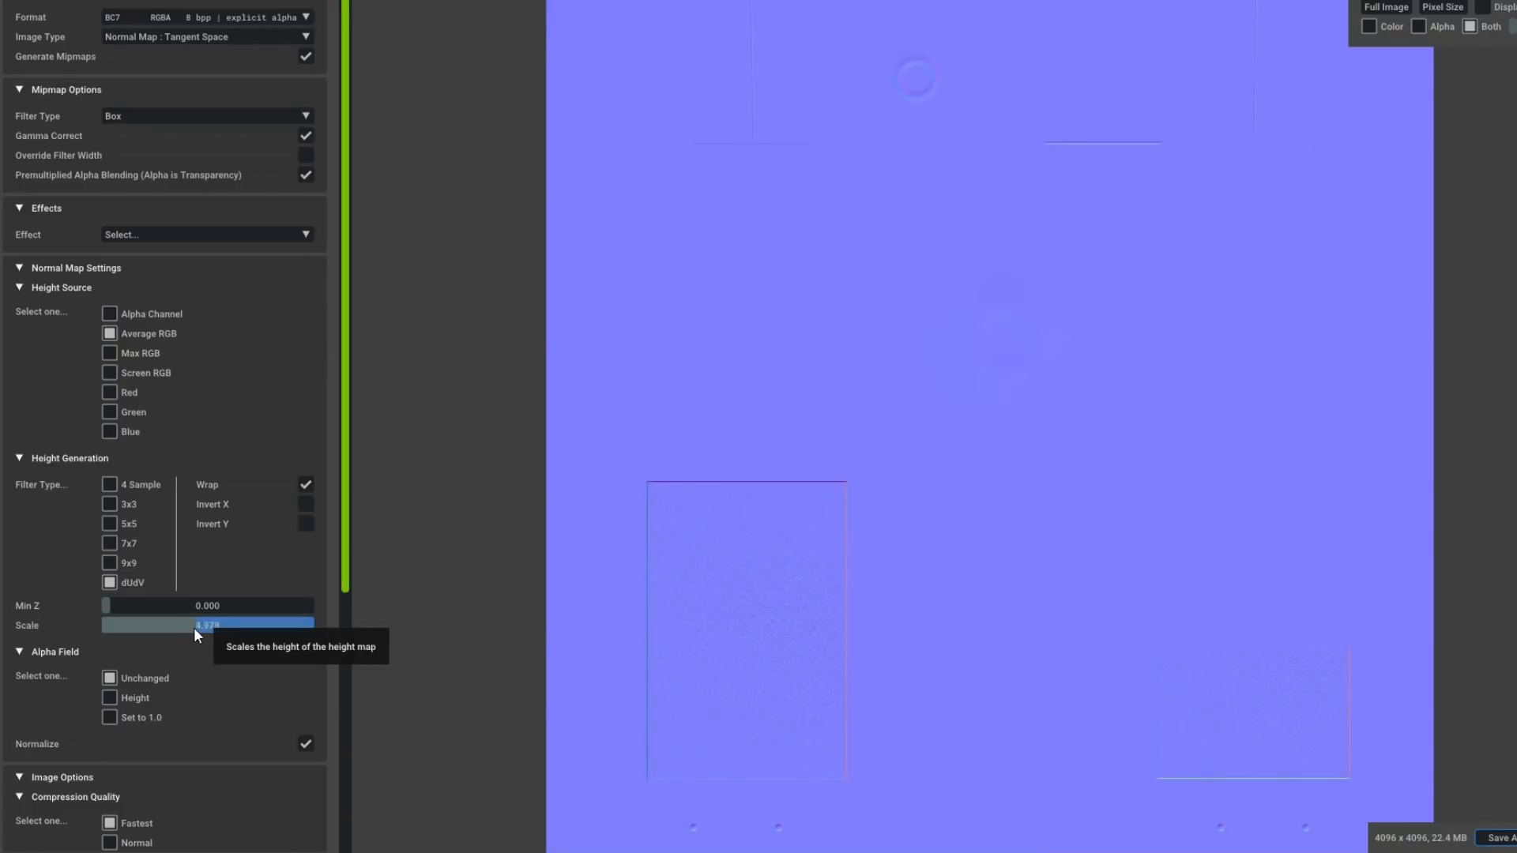
{"action": "mouse_move", "coordinate": [193, 628]}
{"action": "left_mouse_down"}
{"action": "mouse_move", "coordinate": [311, 624]}
{"action": "mouse_move", "coordinate": [169, 629]}
{"action": "mouse_move", "coordinate": [315, 628]}
{"action": "mouse_move", "coordinate": [202, 628]}
{"action": "left_mouse_up"}
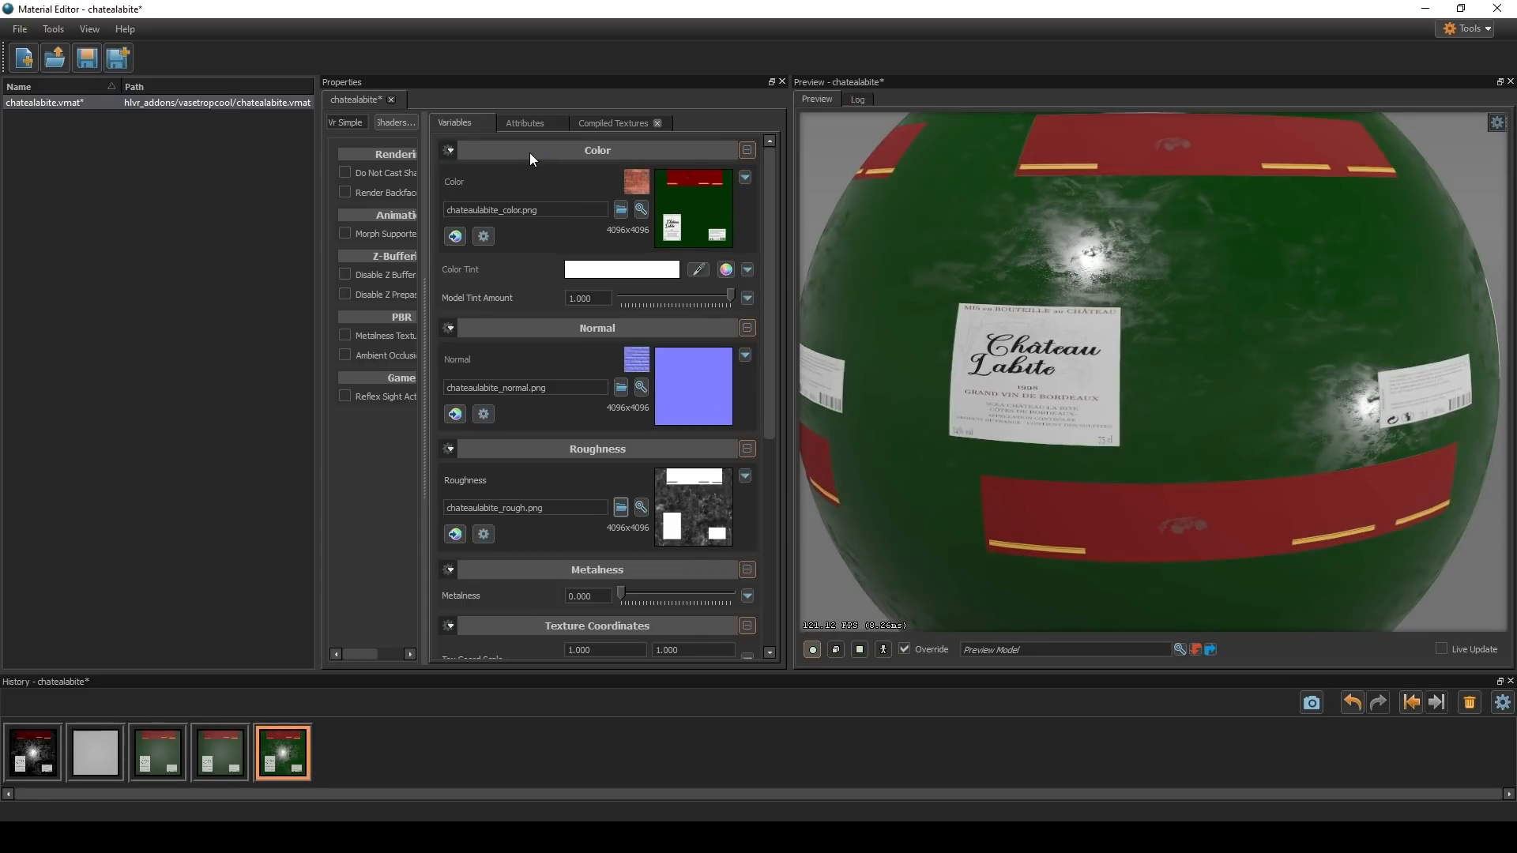
- Widen the shader settings area, then preview the material on a cube and on a flat plane
{"action": "left_click", "coordinate": [525, 123]}
{"action": "left_click_drag", "start_coordinate": [427, 148], "coordinate": [607, 191]}
{"action": "left_click", "coordinate": [578, 124]}
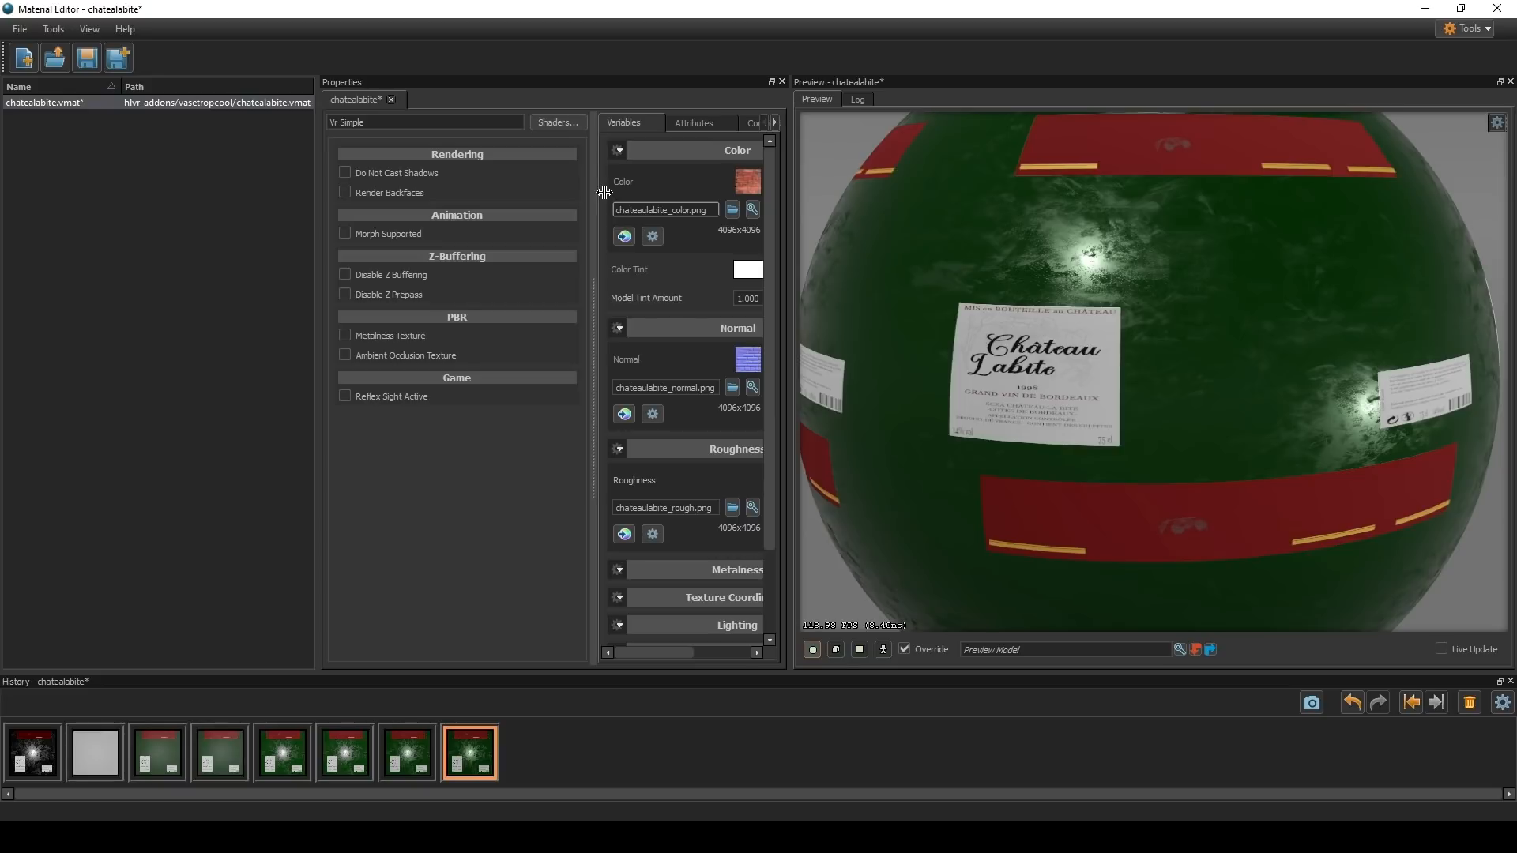
{"action": "left_click", "coordinate": [836, 649]}
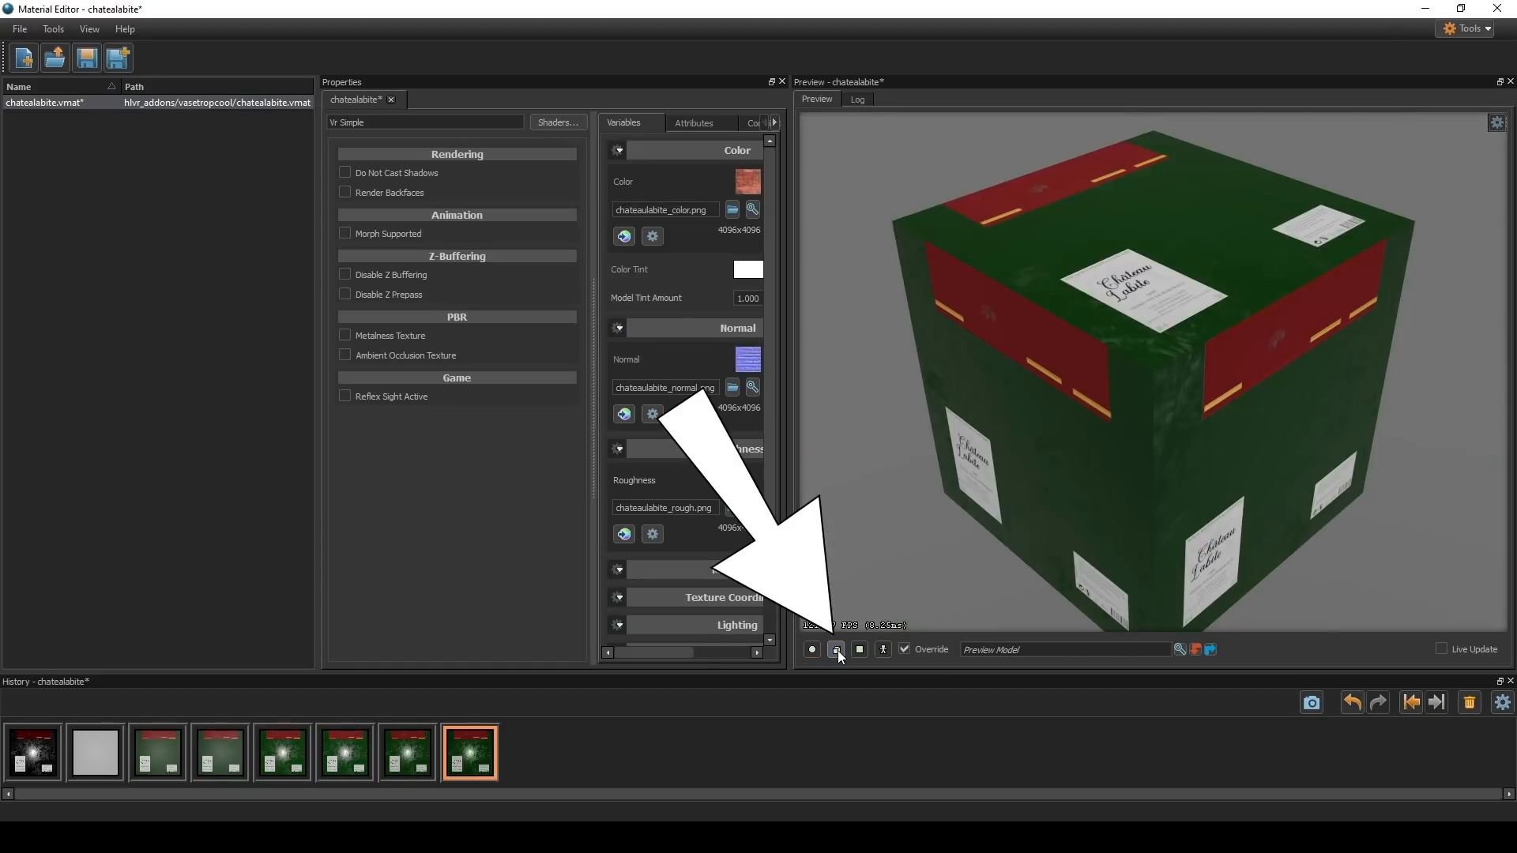
{"action": "left_click", "coordinate": [860, 649]}
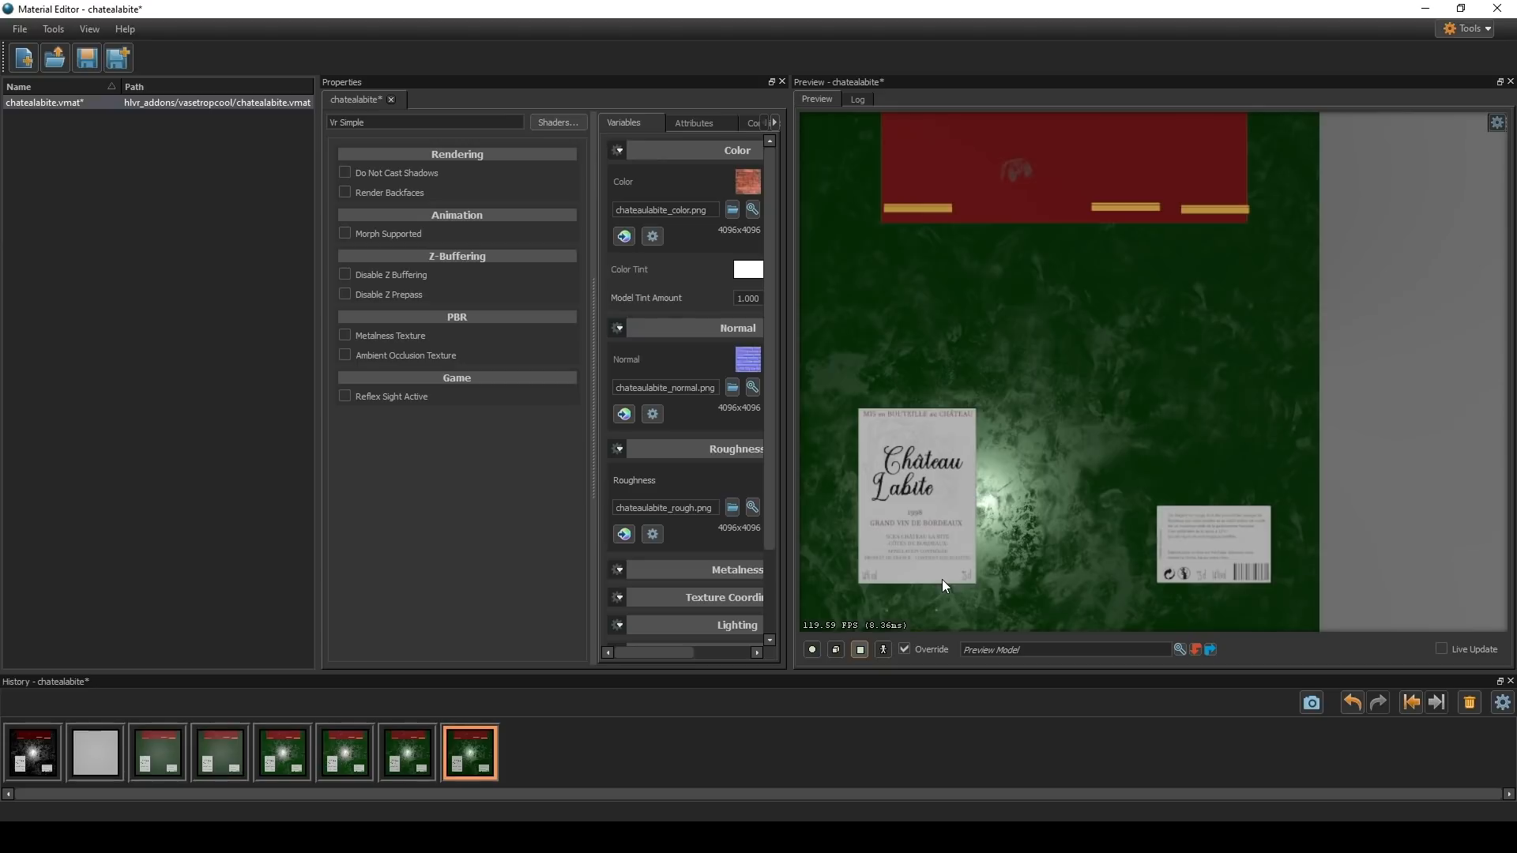
{"action": "left_click_drag", "start_coordinate": [946, 567], "coordinate": [891, 565]}
{"action": "key", "text": "w"}
{"action": "key", "text": "s"}
- Switch the material preview to a custom model and choose the bottle model chateaulabite.vmdl
{"action": "left_click", "coordinate": [884, 652]}
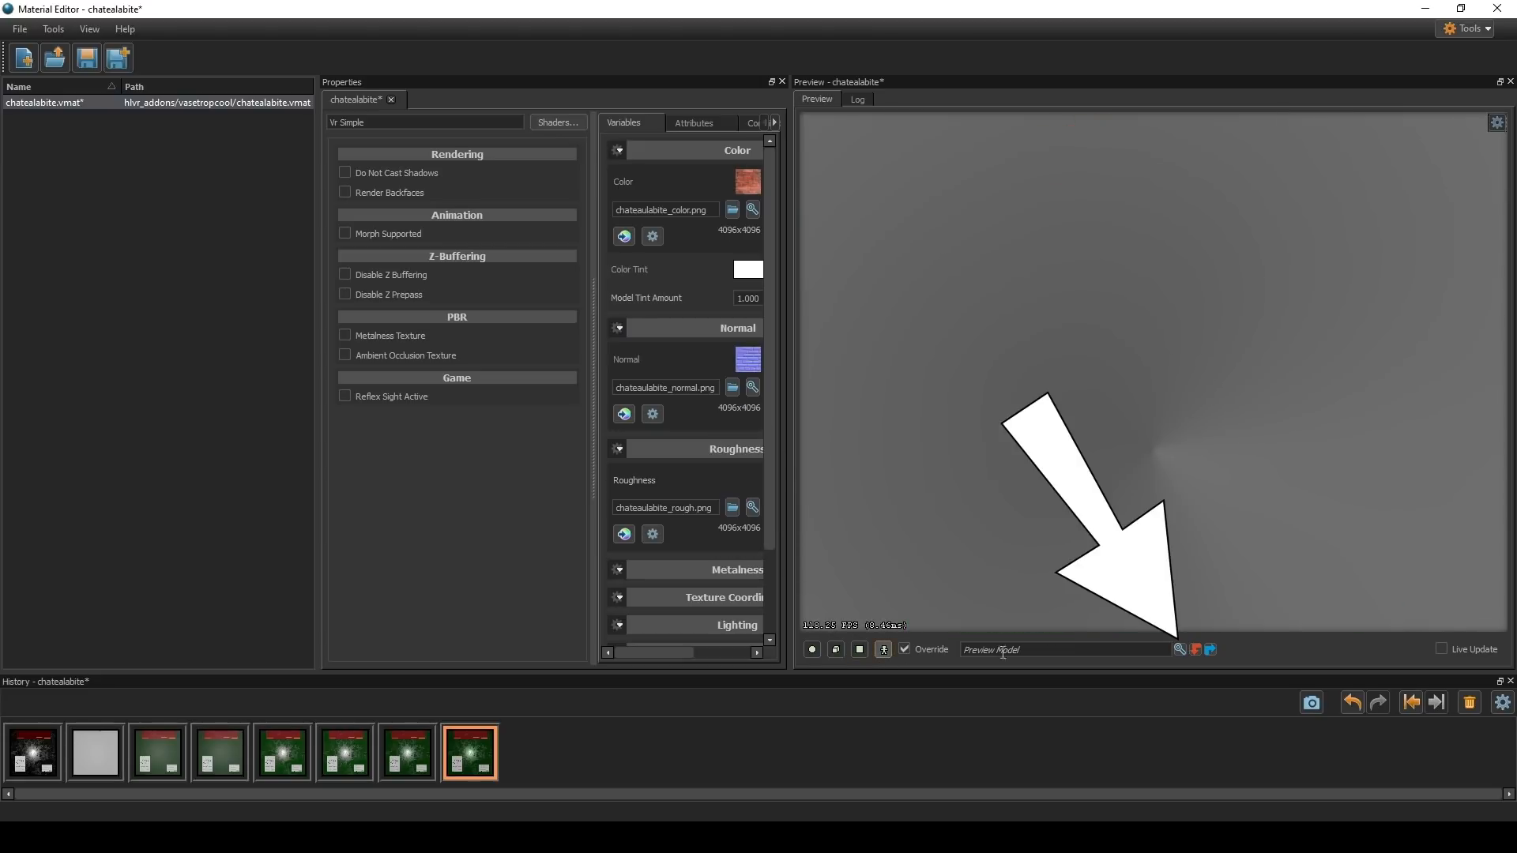
{"action": "left_click", "coordinate": [1180, 651]}
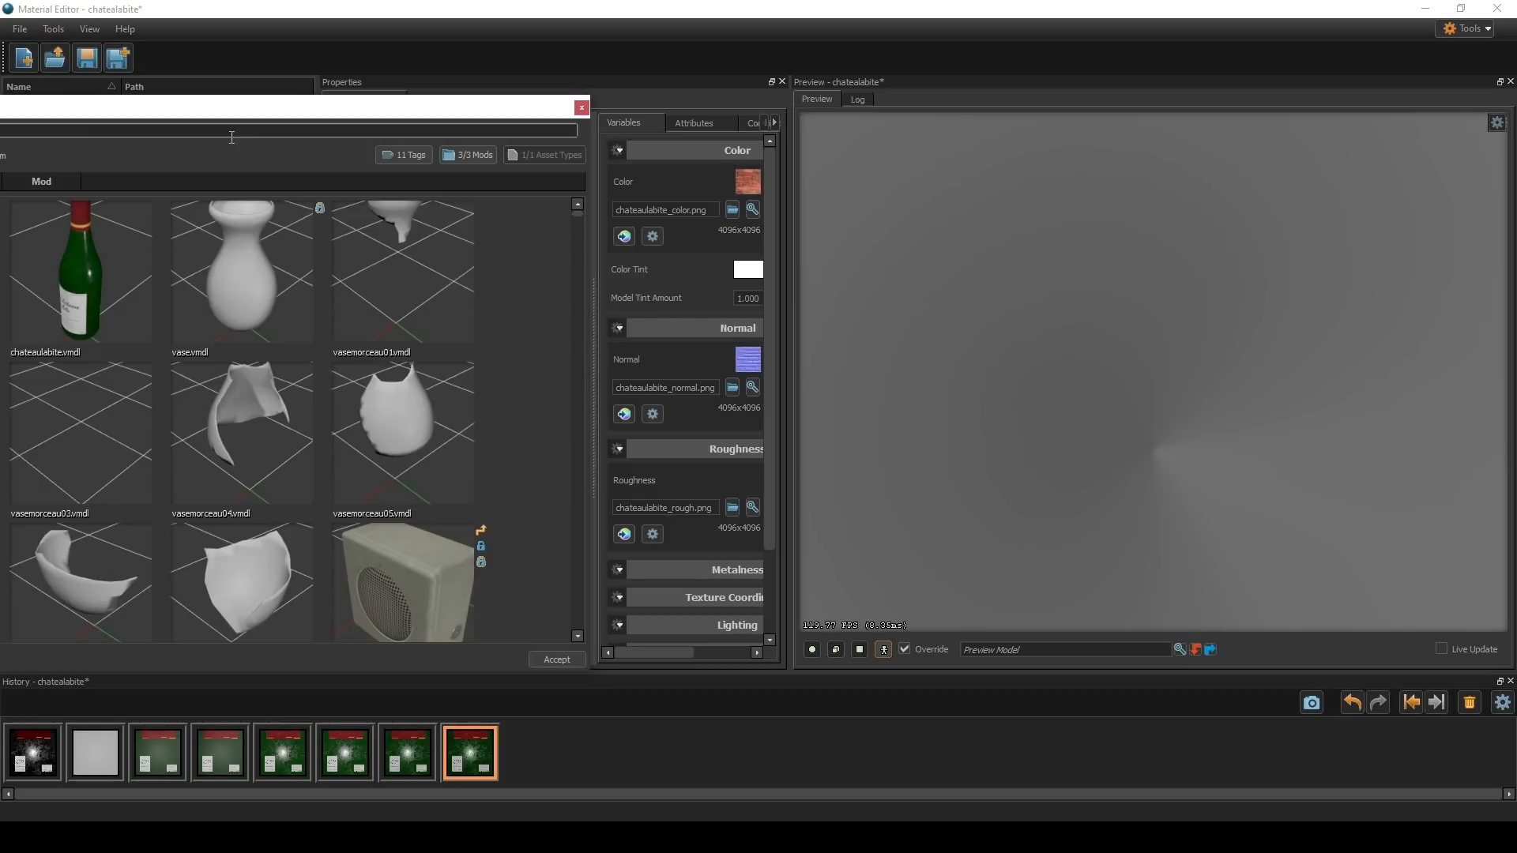
{"action": "left_click", "coordinate": [90, 248]}
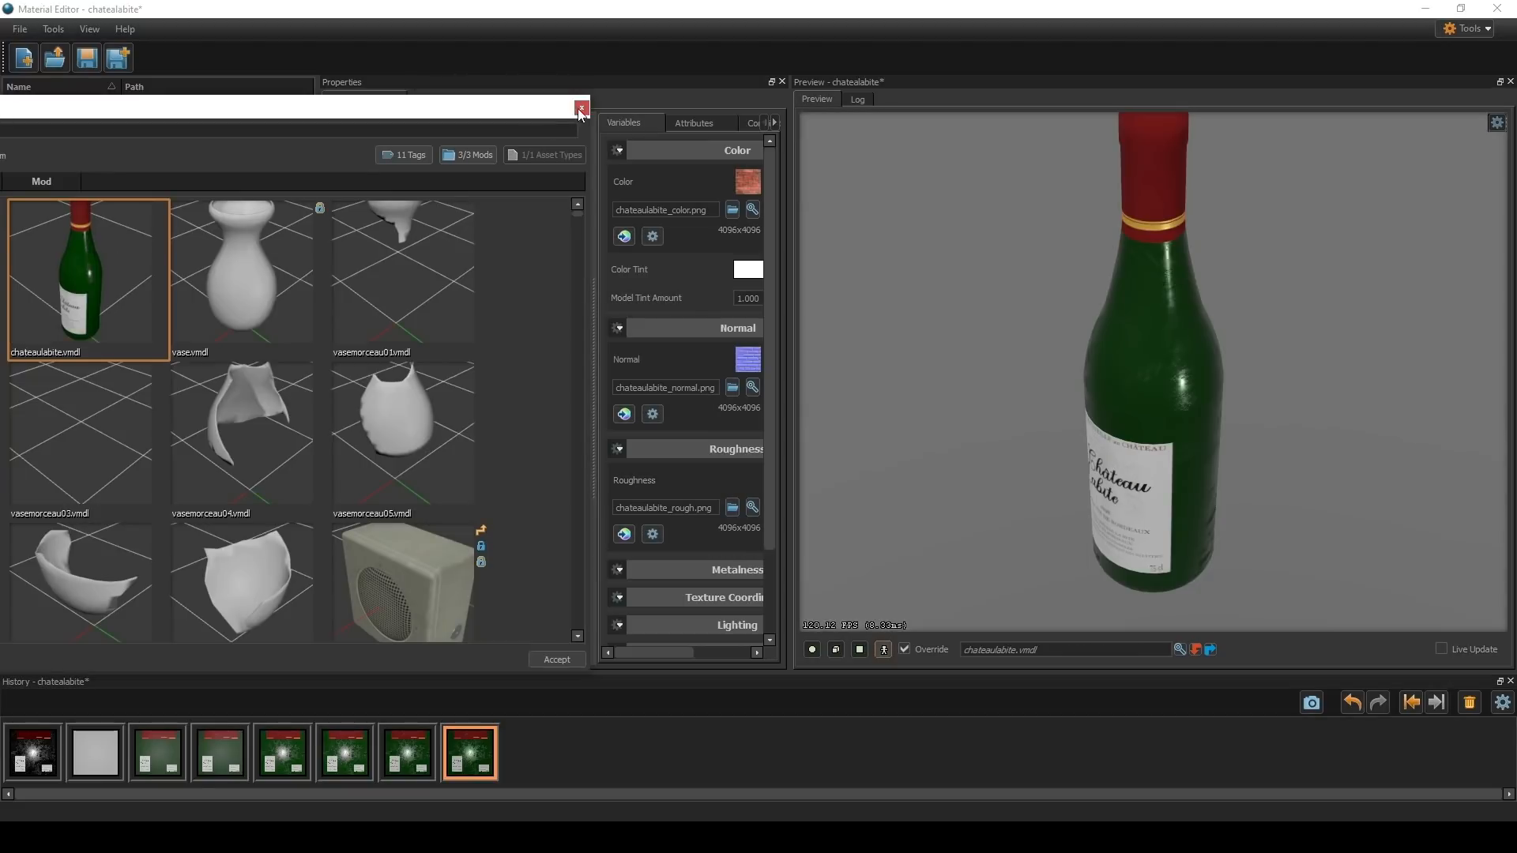
{"action": "left_click", "coordinate": [580, 108]}
{"action": "mouse_move", "coordinate": [1045, 427]}
{"action": "left_mouse_down"}
{"action": "mouse_move", "coordinate": [1025, 423]}
{"action": "mouse_move", "coordinate": [1050, 371]}
{"action": "mouse_move", "coordinate": [1019, 430]}
{"action": "mouse_move", "coordinate": [1039, 412]}
{"action": "mouse_move", "coordinate": [948, 410]}
{"action": "mouse_move", "coordinate": [1039, 410]}
{"action": "mouse_move", "coordinate": [1015, 412]}
{"action": "mouse_move", "coordinate": [1045, 438]}
{"action": "left_mouse_up"}
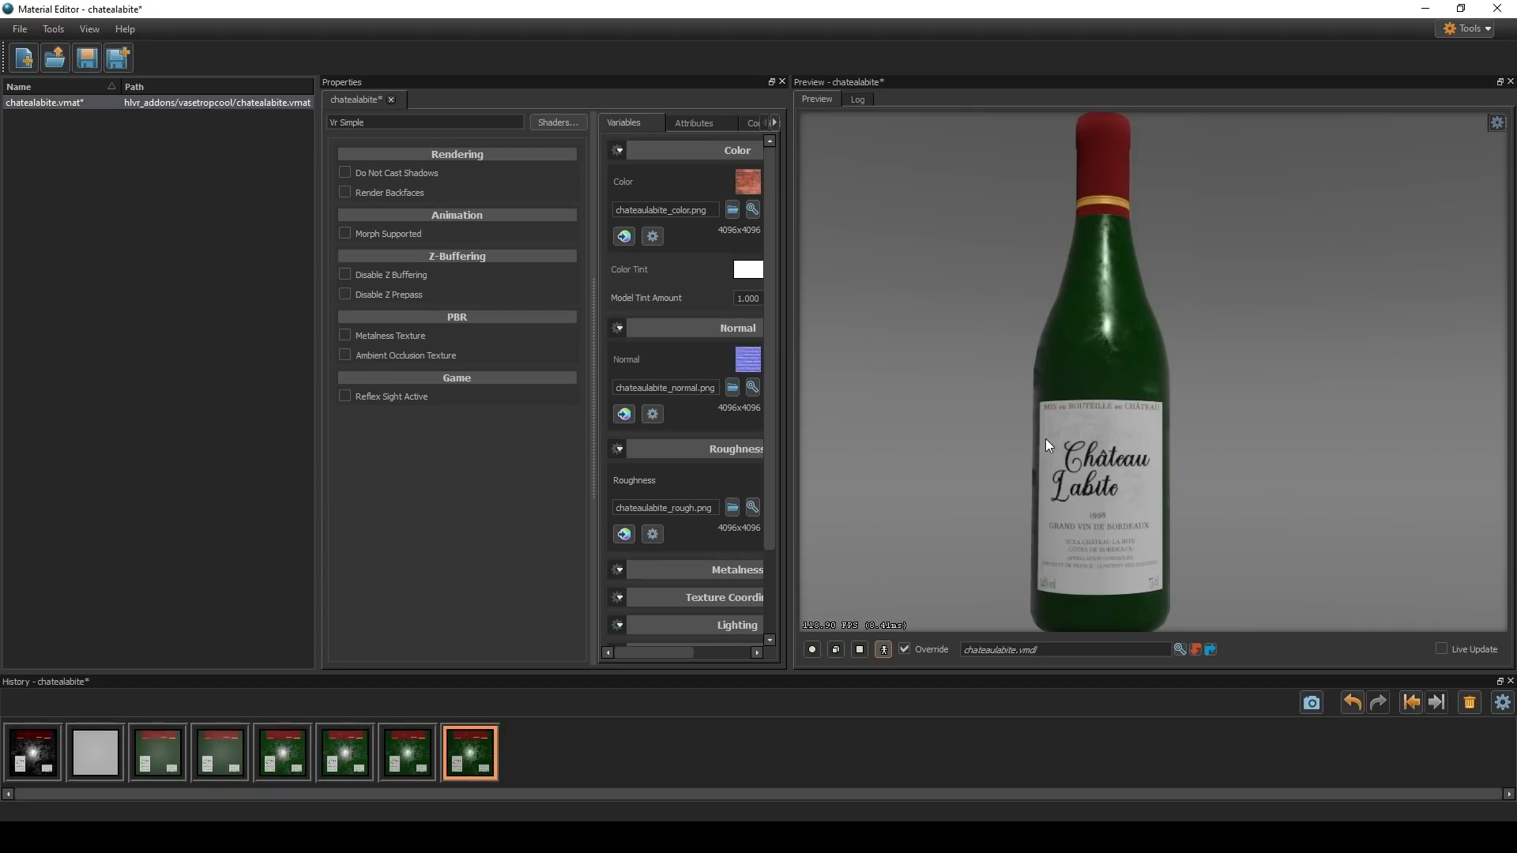
- Change the material's shader to Vr Simple Liquid
{"action": "left_click", "coordinate": [489, 126]}
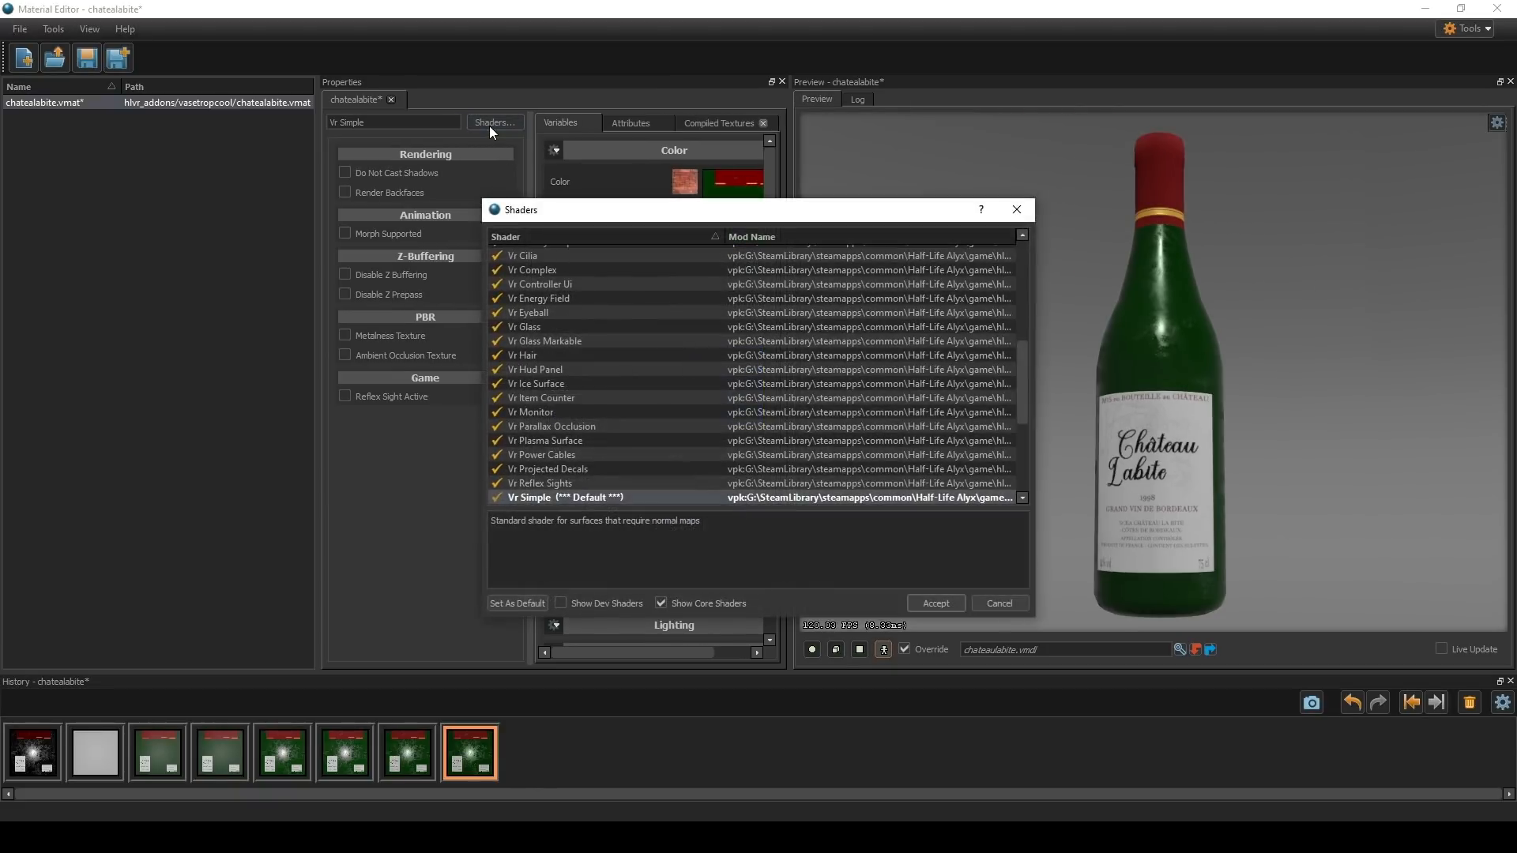
{"action": "scroll", "coordinate": [576, 343], "scroll_direction": "down", "scroll_amount": 3}
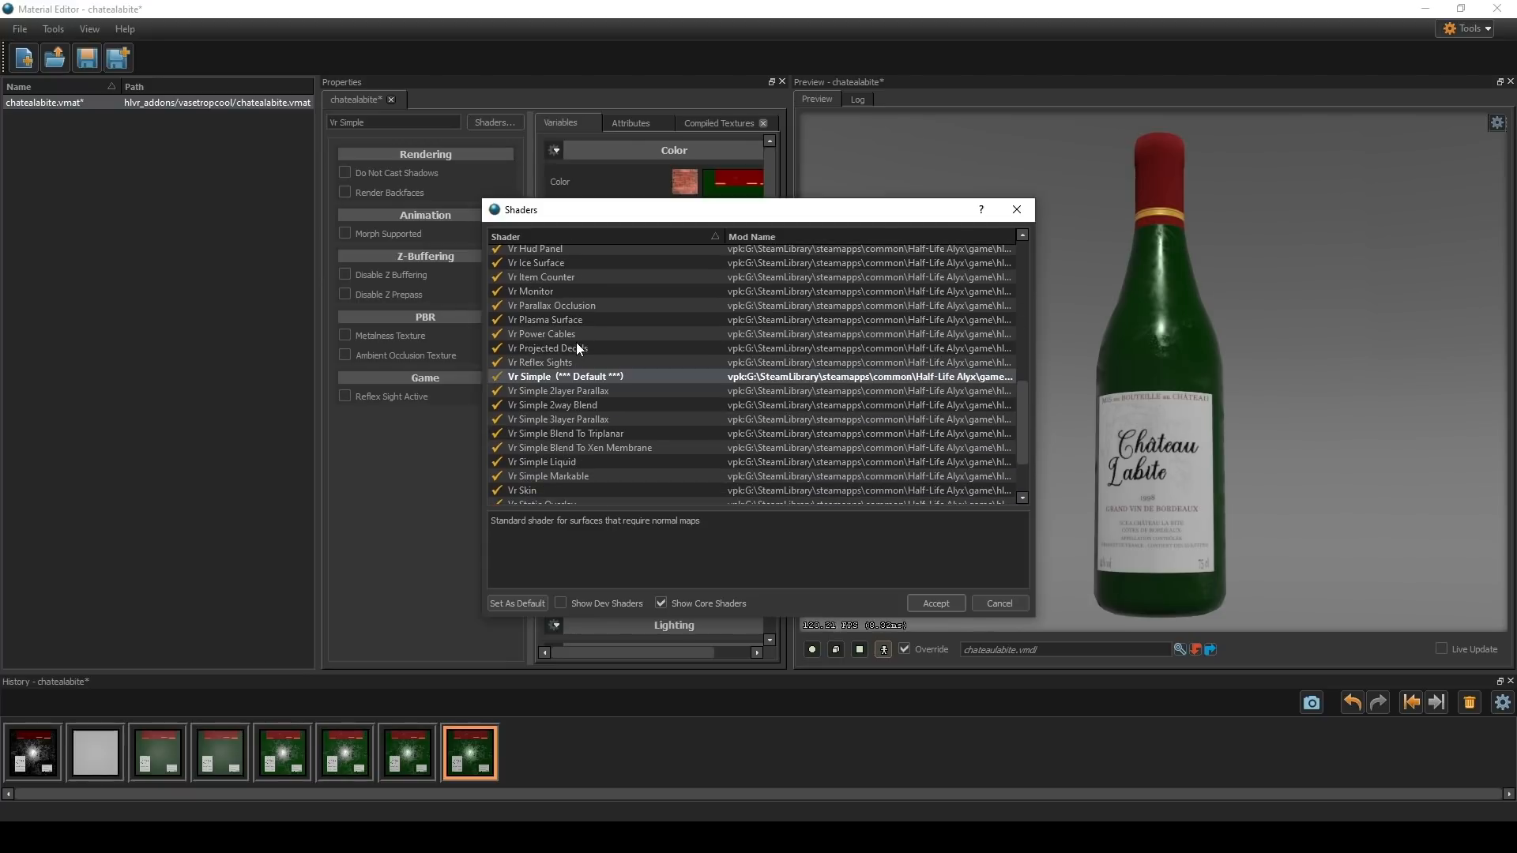
{"action": "scroll", "coordinate": [577, 348], "scroll_direction": "down", "scroll_amount": 1}
{"action": "left_click", "coordinate": [564, 422]}
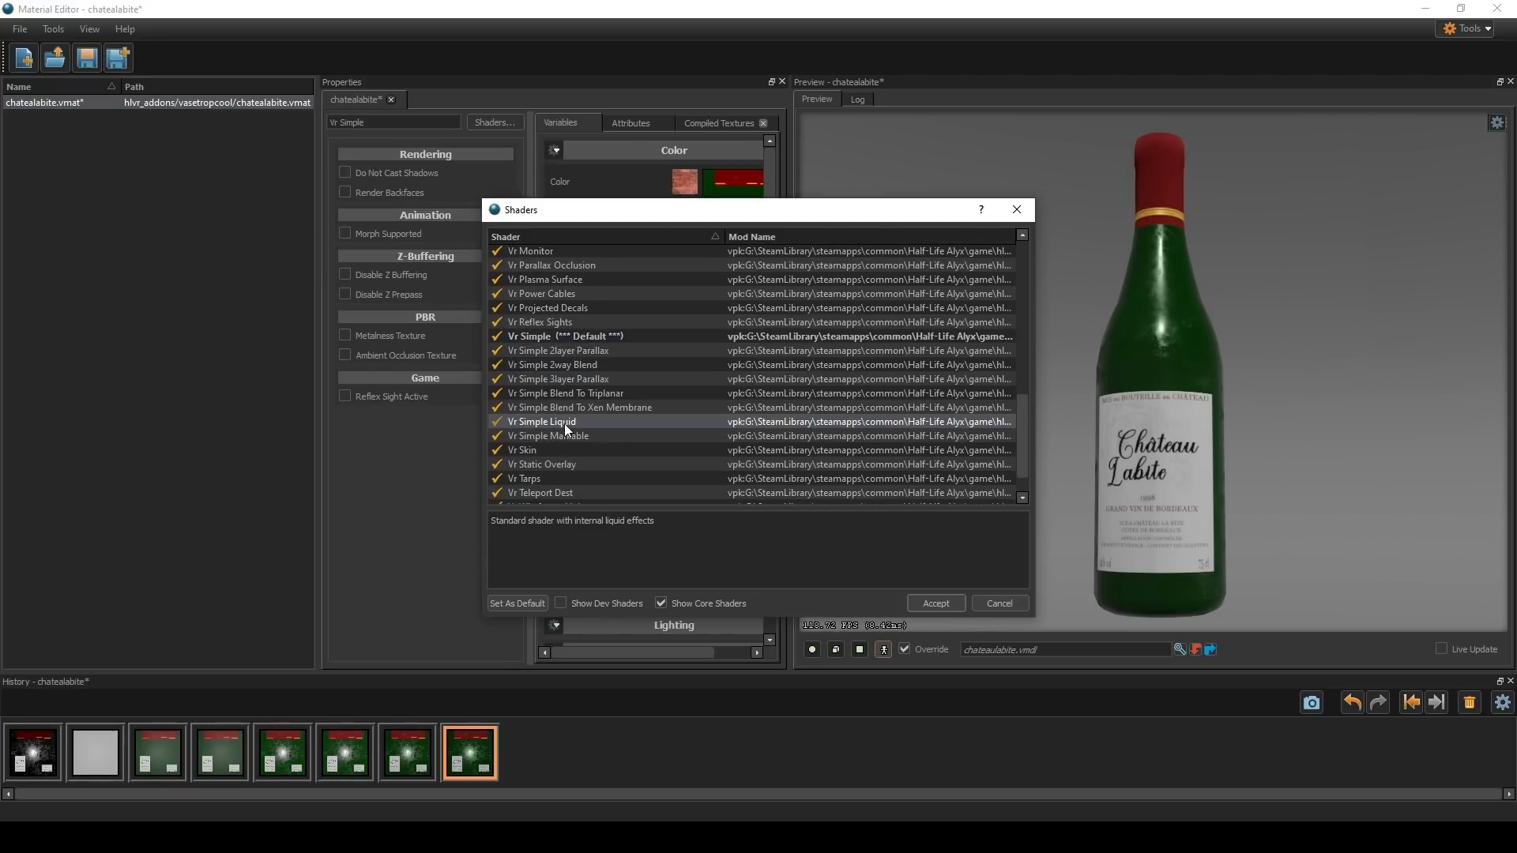
{"action": "left_click", "coordinate": [935, 604]}
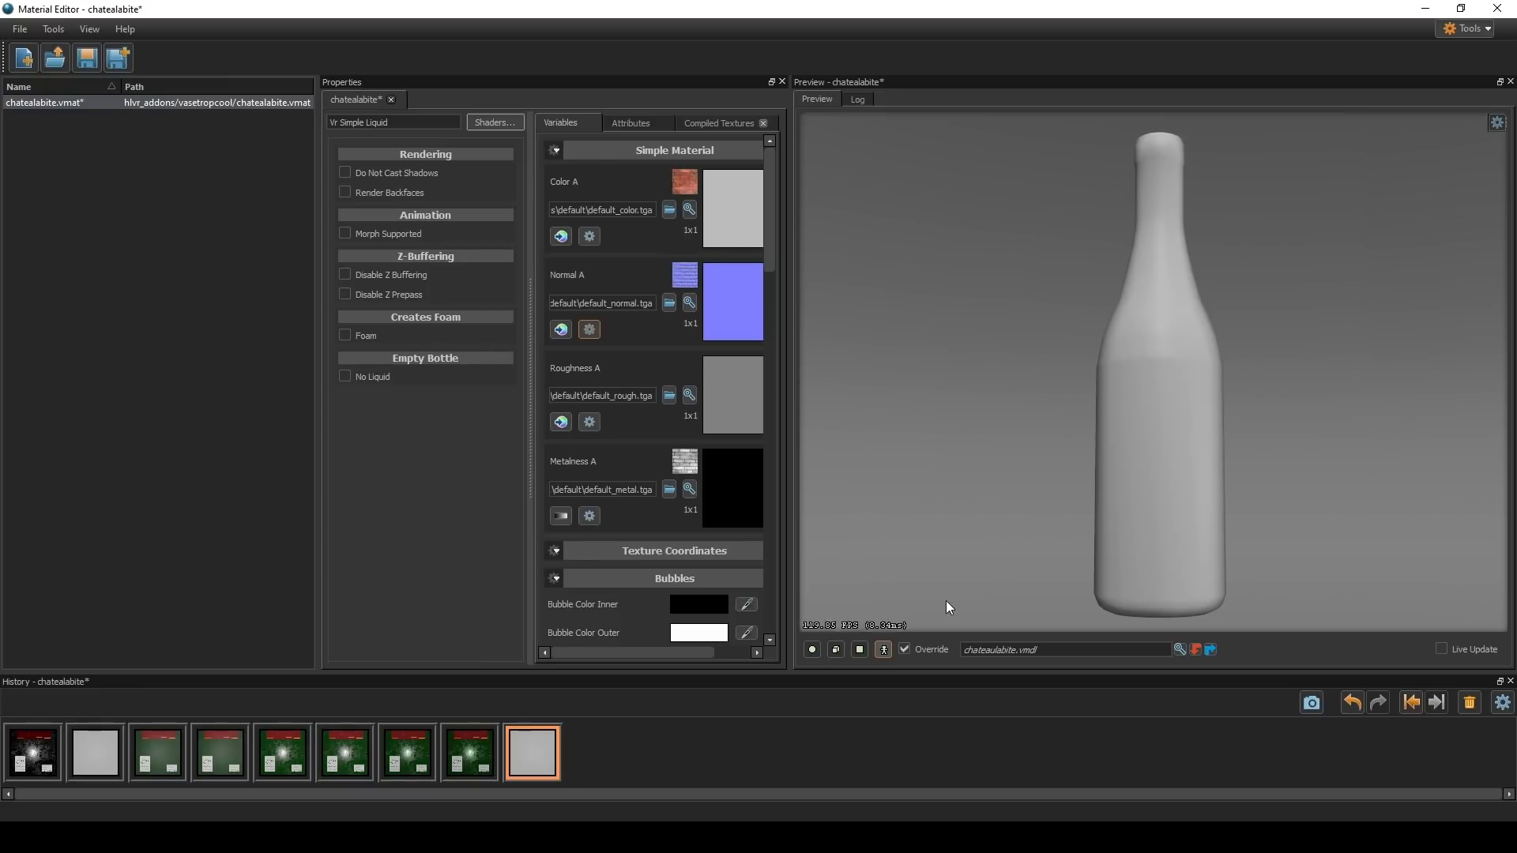
- Assign ChateauLaBite_color.png as the Color A texture and chateaulabite_normal.png as the Normal A texture
{"action": "left_click", "coordinate": [669, 209]}
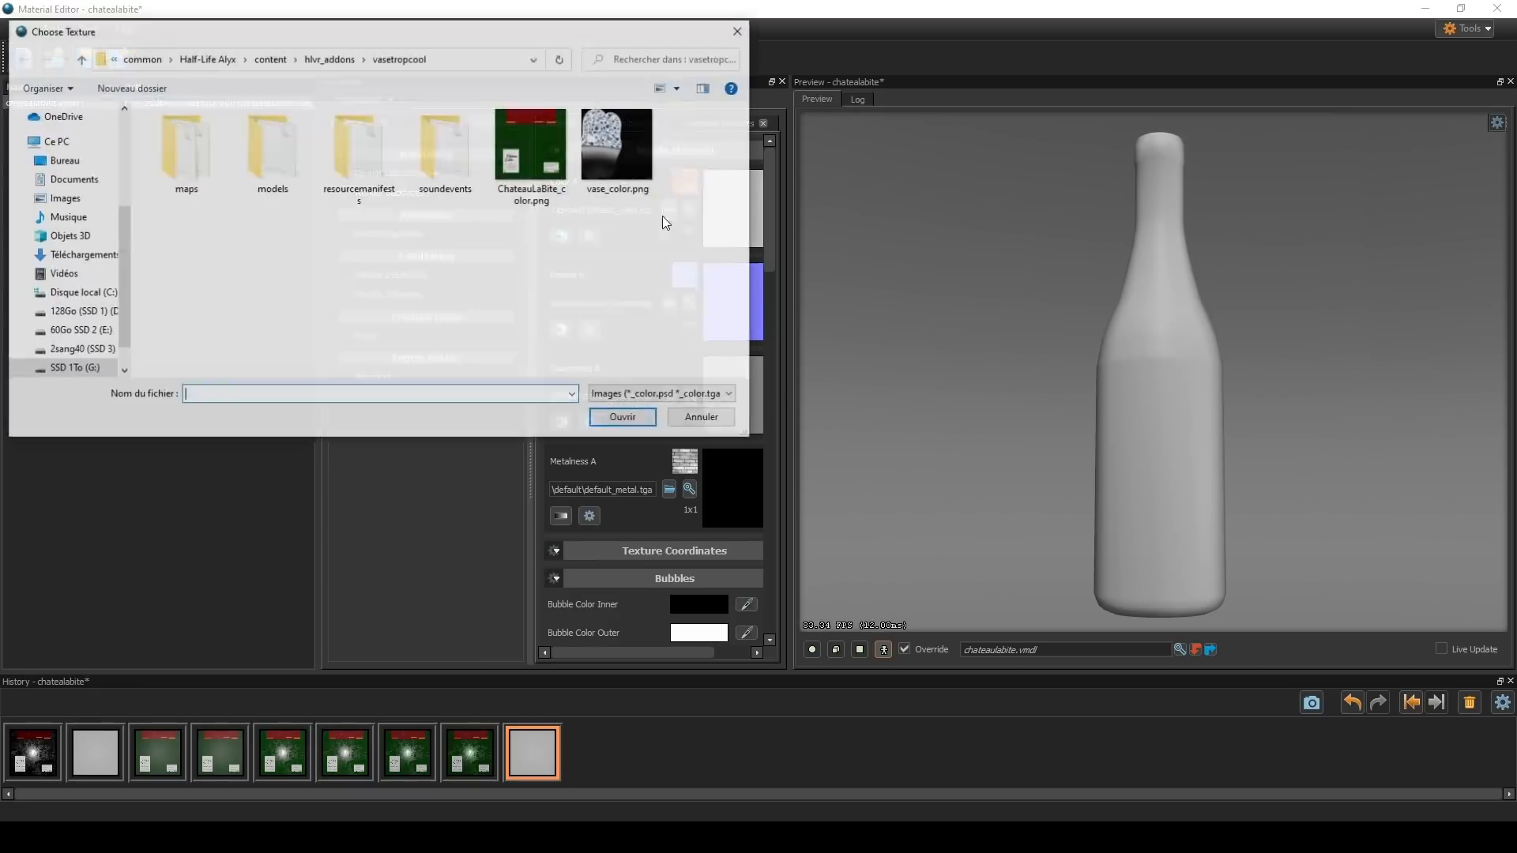
{"action": "double_click", "coordinate": [531, 150]}
{"action": "left_click", "coordinate": [669, 303]}
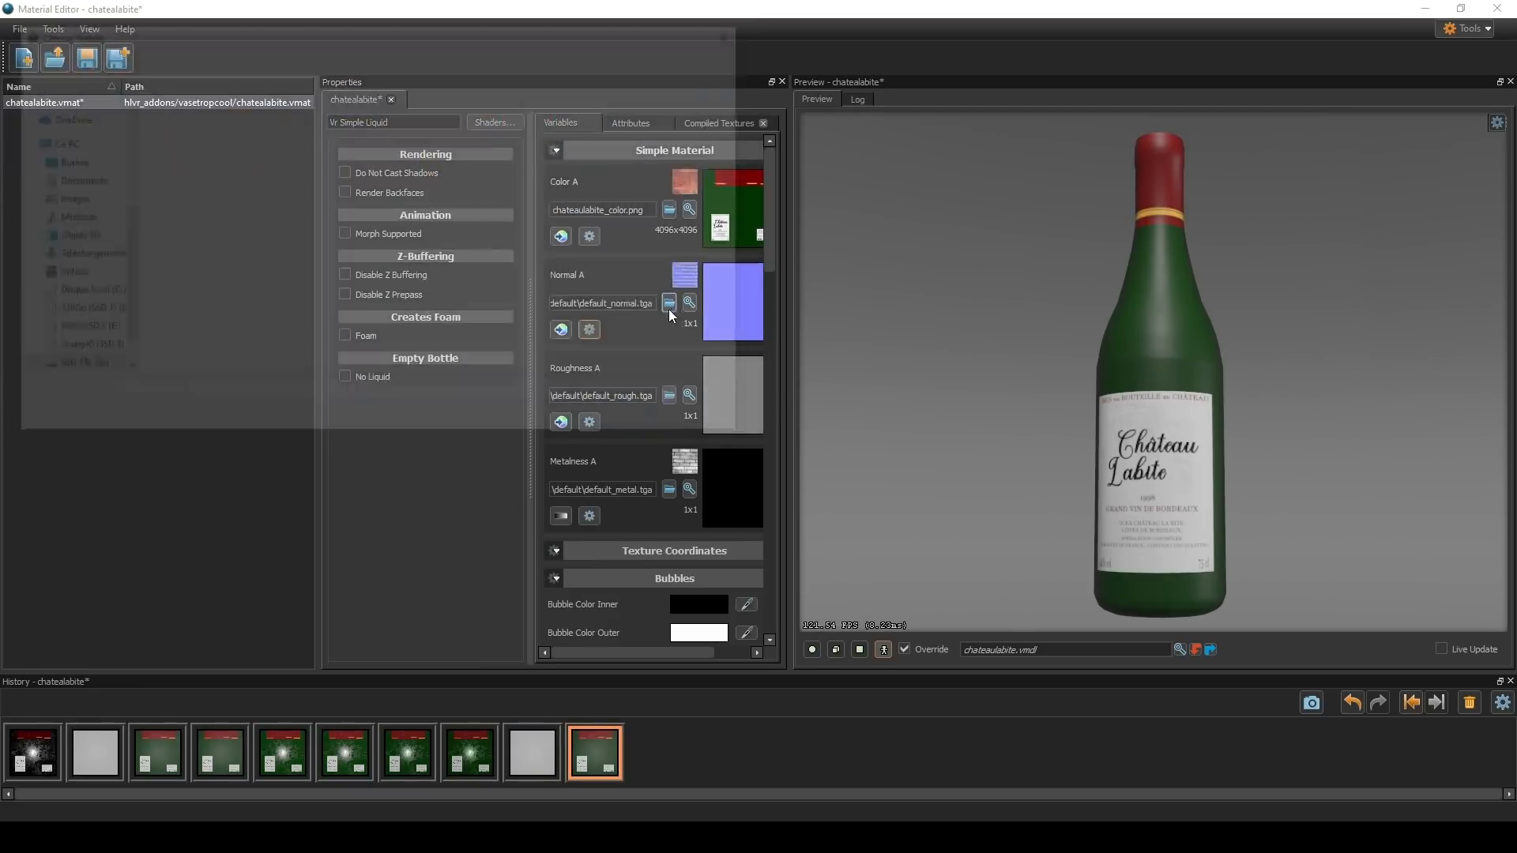
{"action": "double_click", "coordinate": [561, 196]}
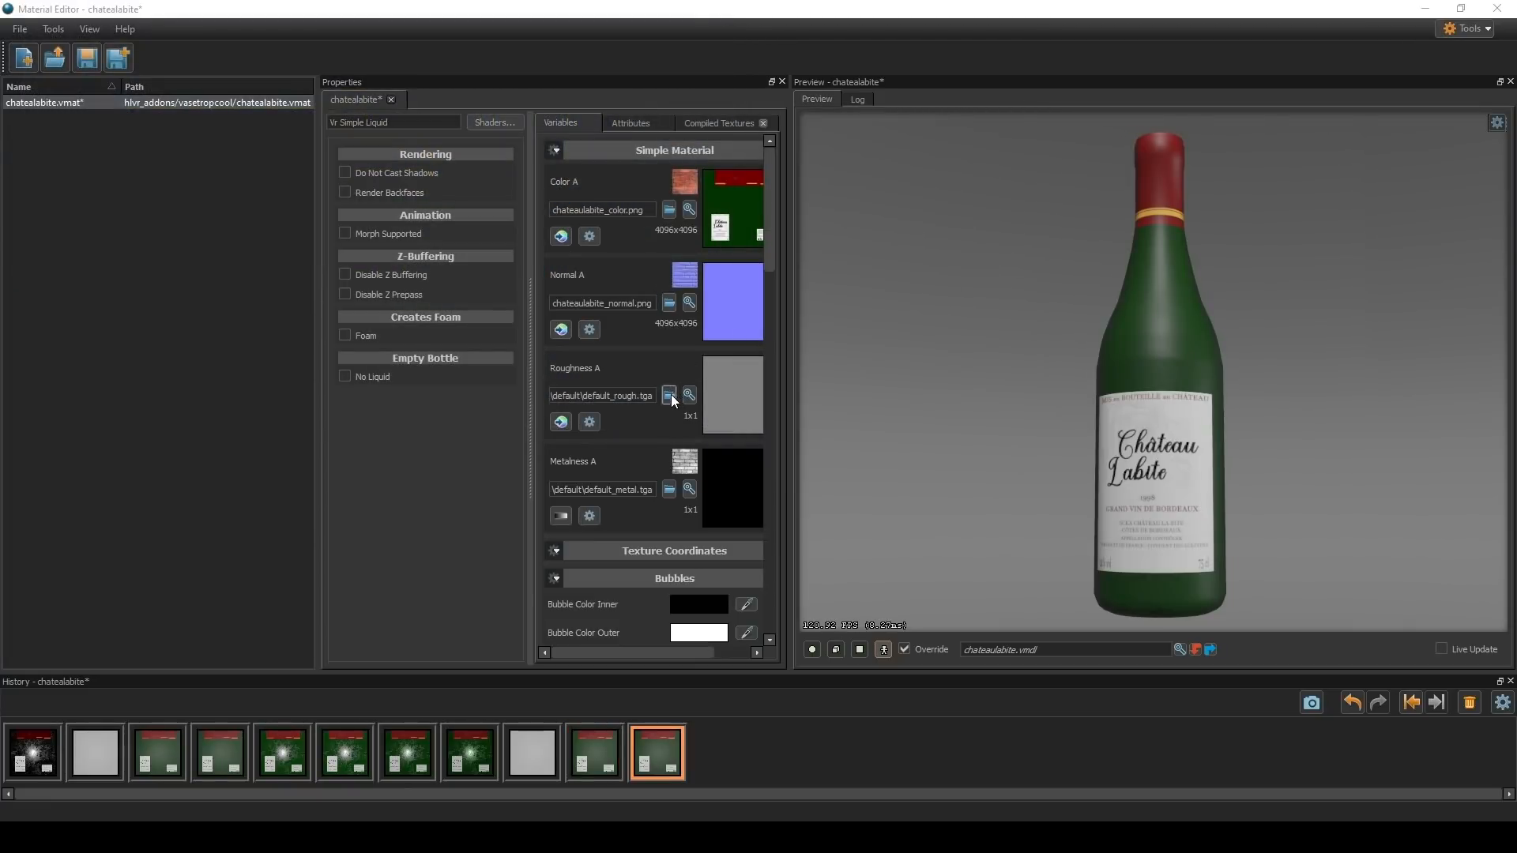
- Assign chateaulabite_rough.png as the Roughness A texture and chateaulabite_metal.png as the Metalness A texture
{"action": "left_click", "coordinate": [669, 395]}
{"action": "left_click", "coordinate": [537, 164]}
{"action": "double_click", "coordinate": [537, 164]}
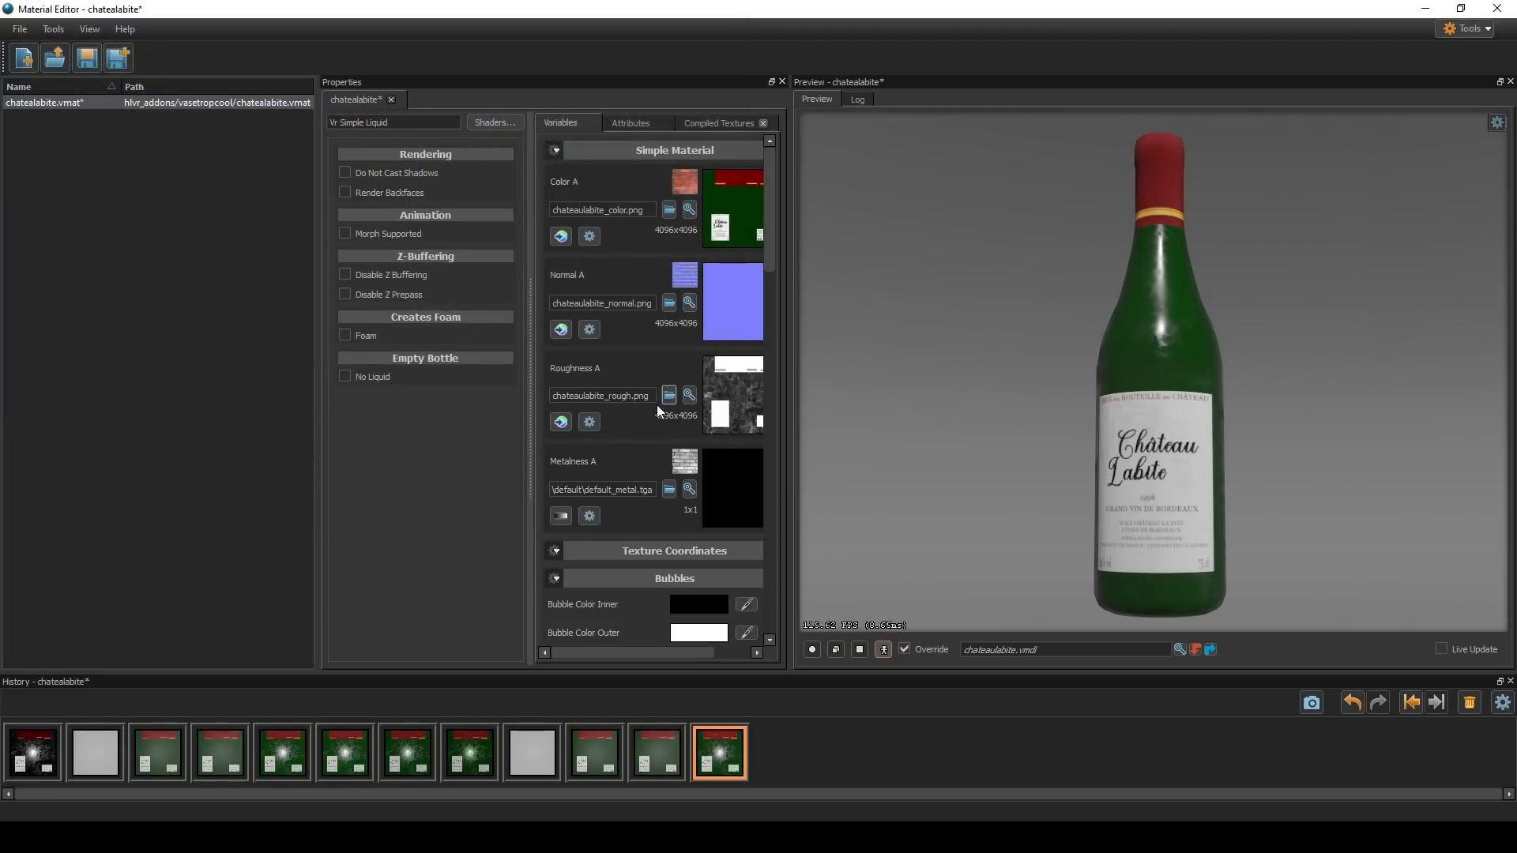
{"action": "left_click", "coordinate": [669, 489]}
{"action": "left_click", "coordinate": [543, 162]}
{"action": "double_click", "coordinate": [542, 162]}
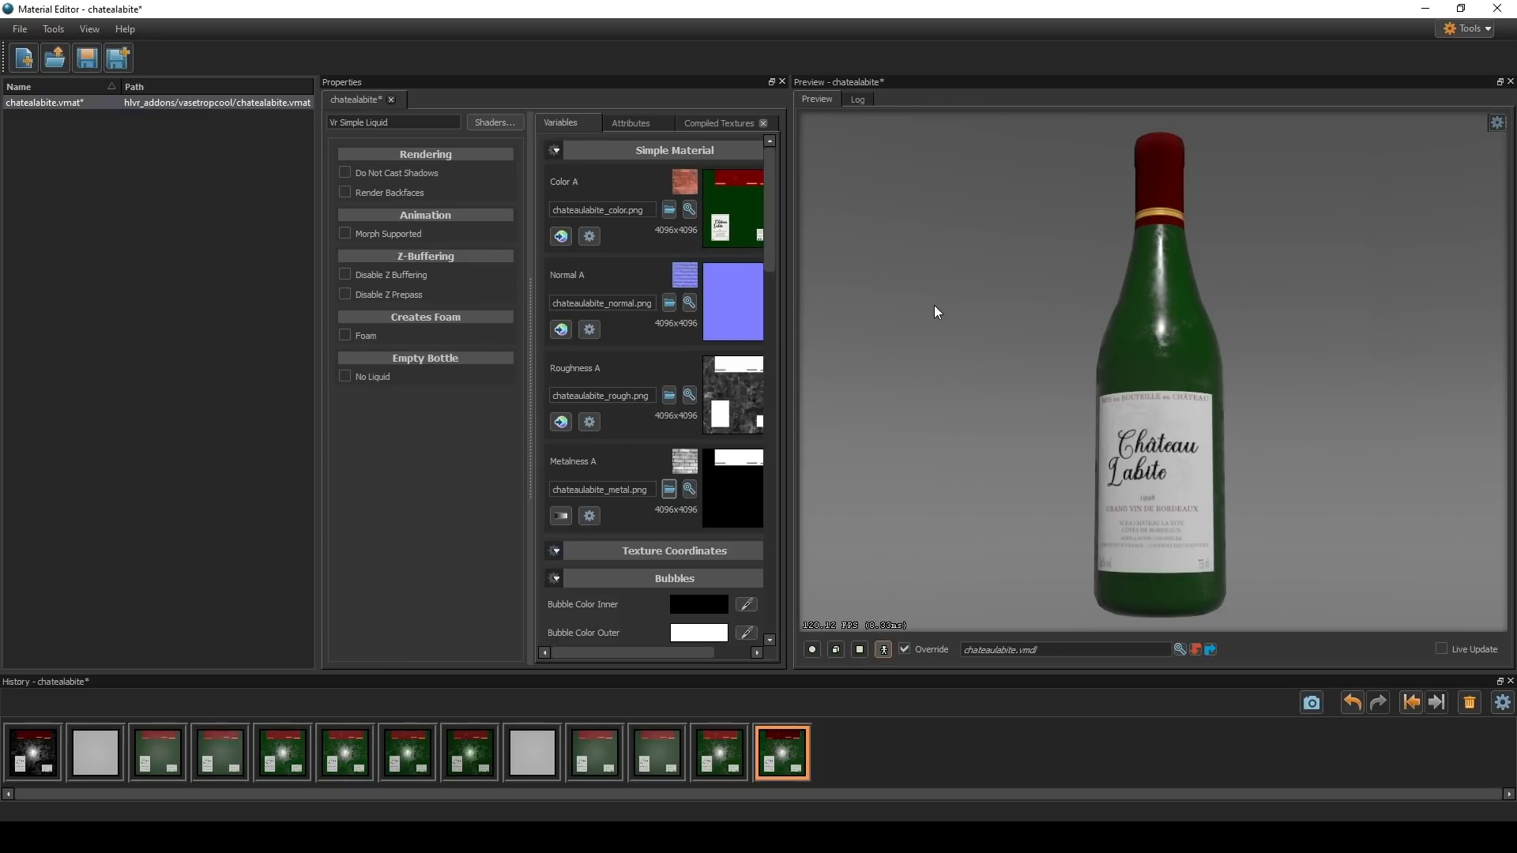
- Examine the textured bottle and its label up close in the preview
{"action": "left_click", "coordinate": [1153, 456]}
{"action": "left_click_drag", "start_coordinate": [1121, 458], "coordinate": [1066, 456]}
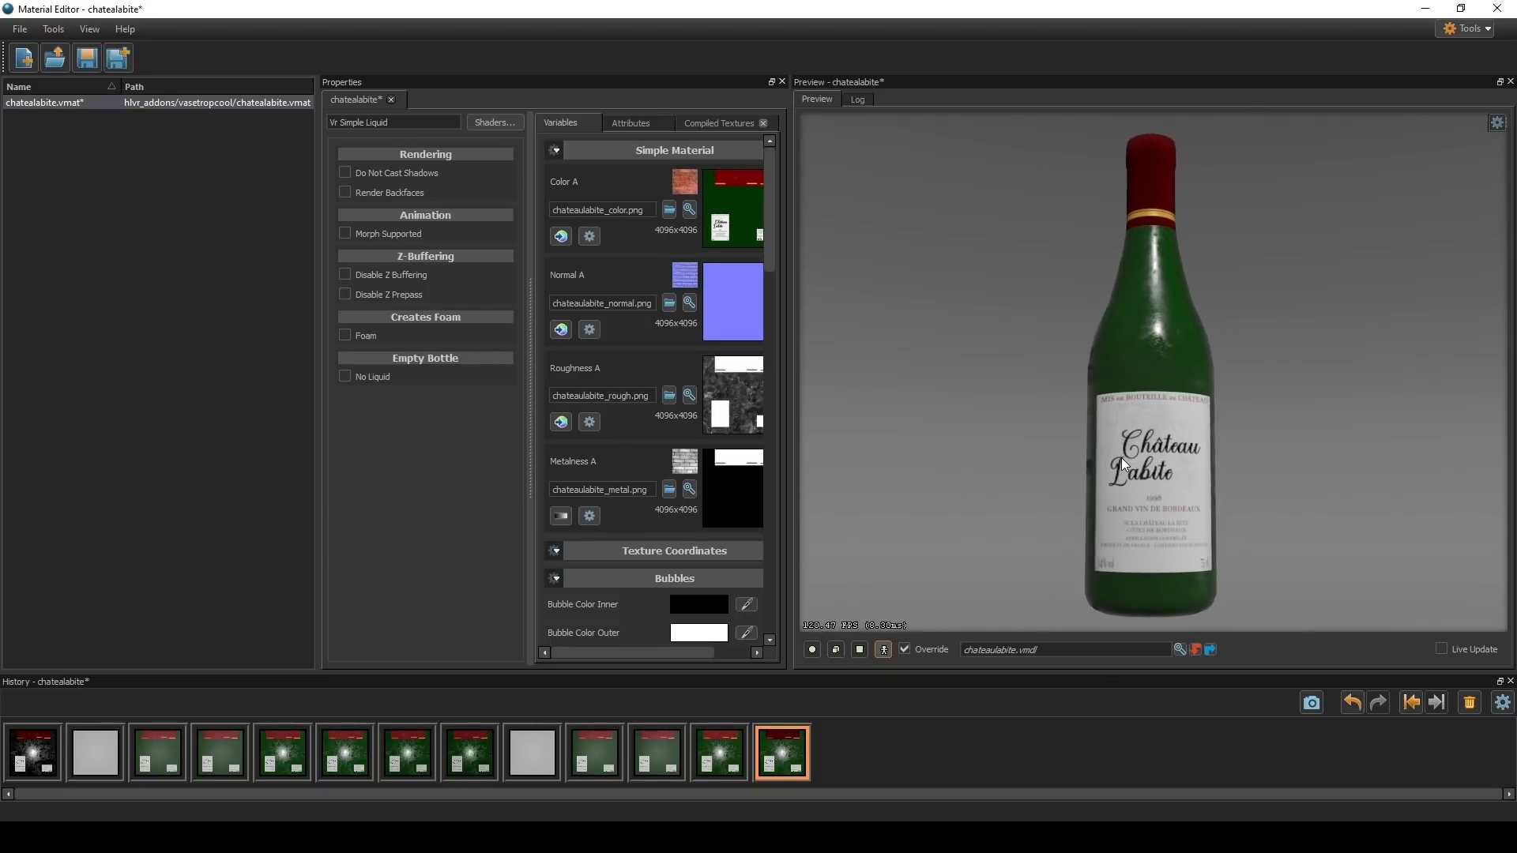
{"action": "scroll", "coordinate": [1074, 462], "scroll_direction": "up", "scroll_amount": 2}
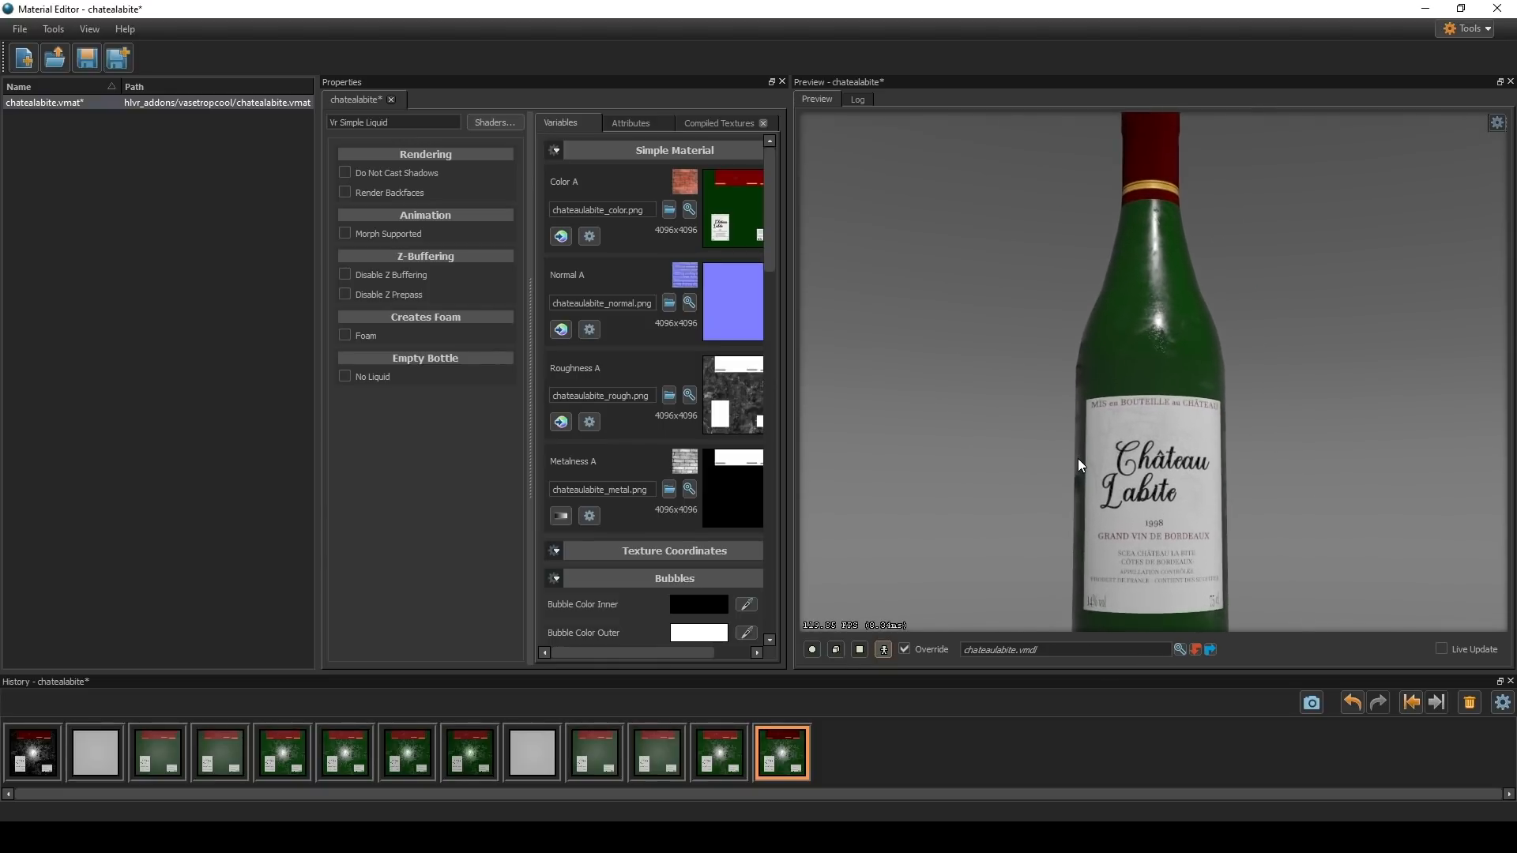
{"action": "scroll", "coordinate": [1079, 458], "scroll_direction": "up", "scroll_amount": 5}
{"action": "scroll", "coordinate": [1078, 458], "scroll_direction": "down", "scroll_amount": 5}
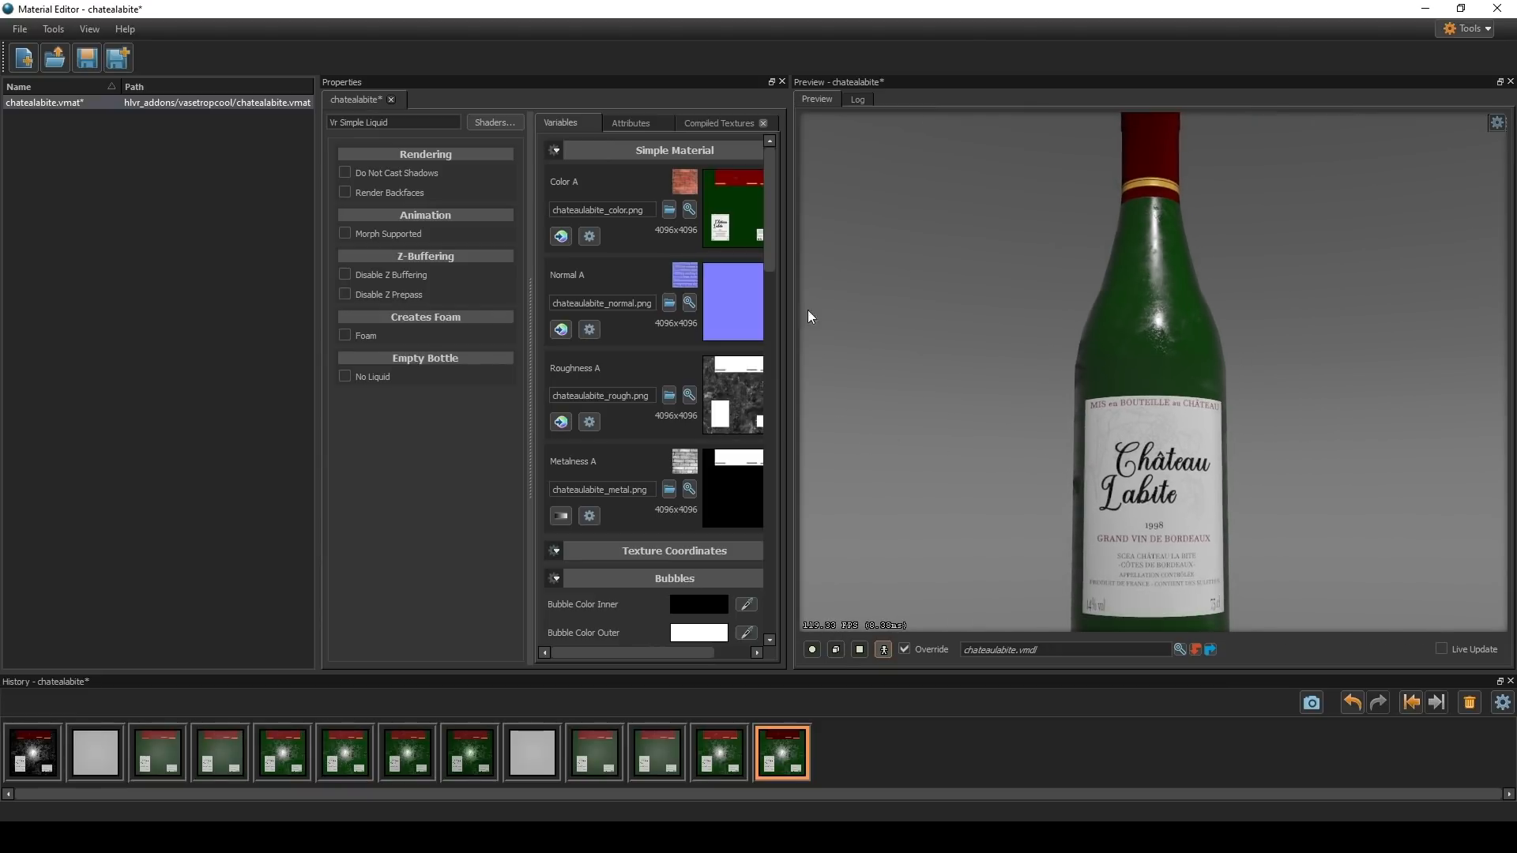
- Widen the material variables area and assign ChateauLaBite_mask.png as the Liquid Mask
{"action": "left_click_drag", "start_coordinate": [799, 278], "coordinate": [918, 278]}
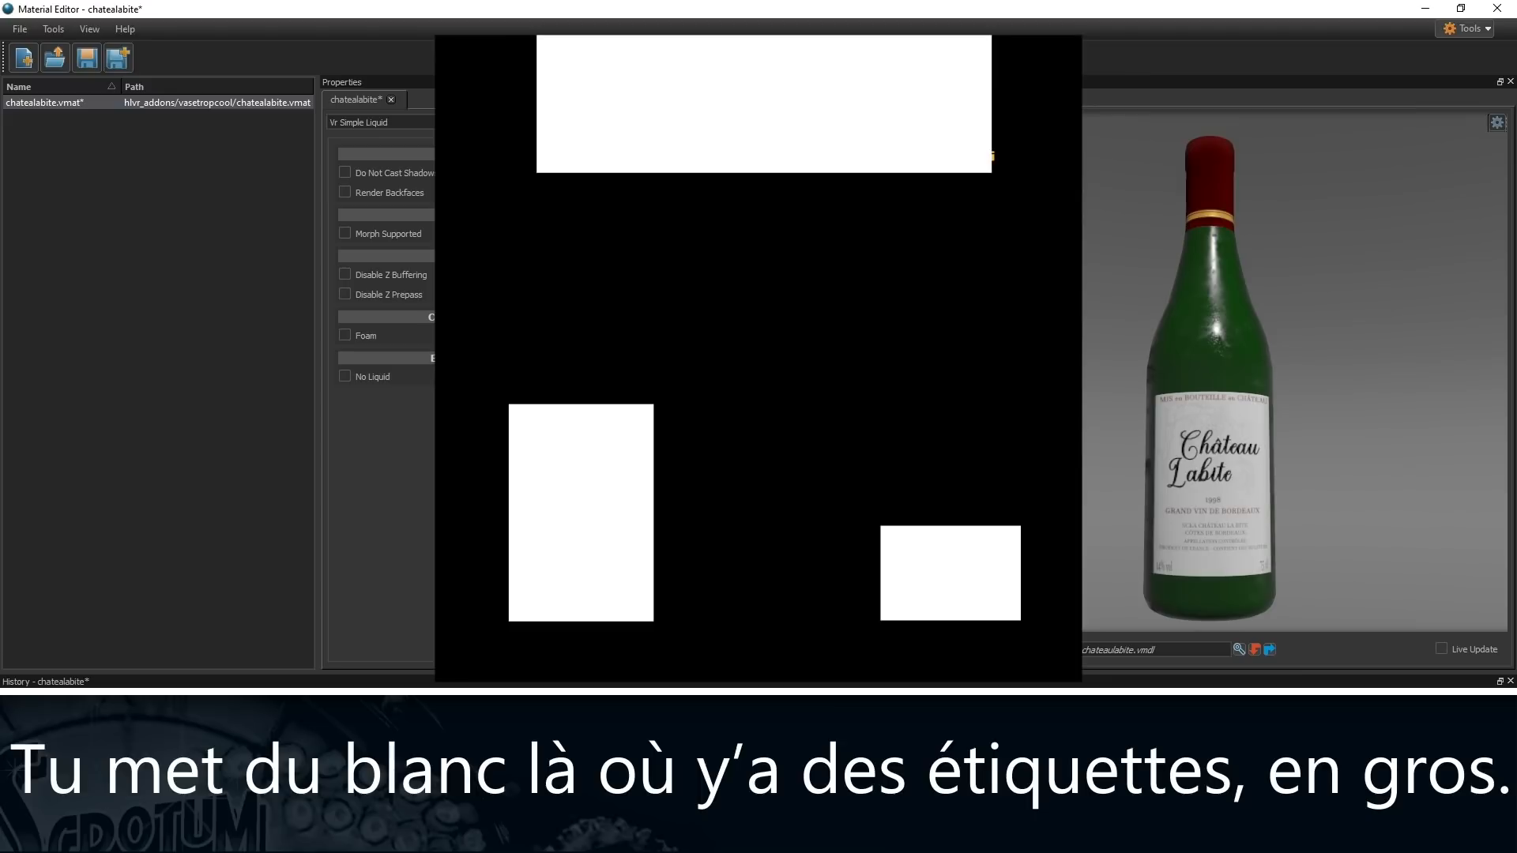
{"action": "key", "text": "alt"}
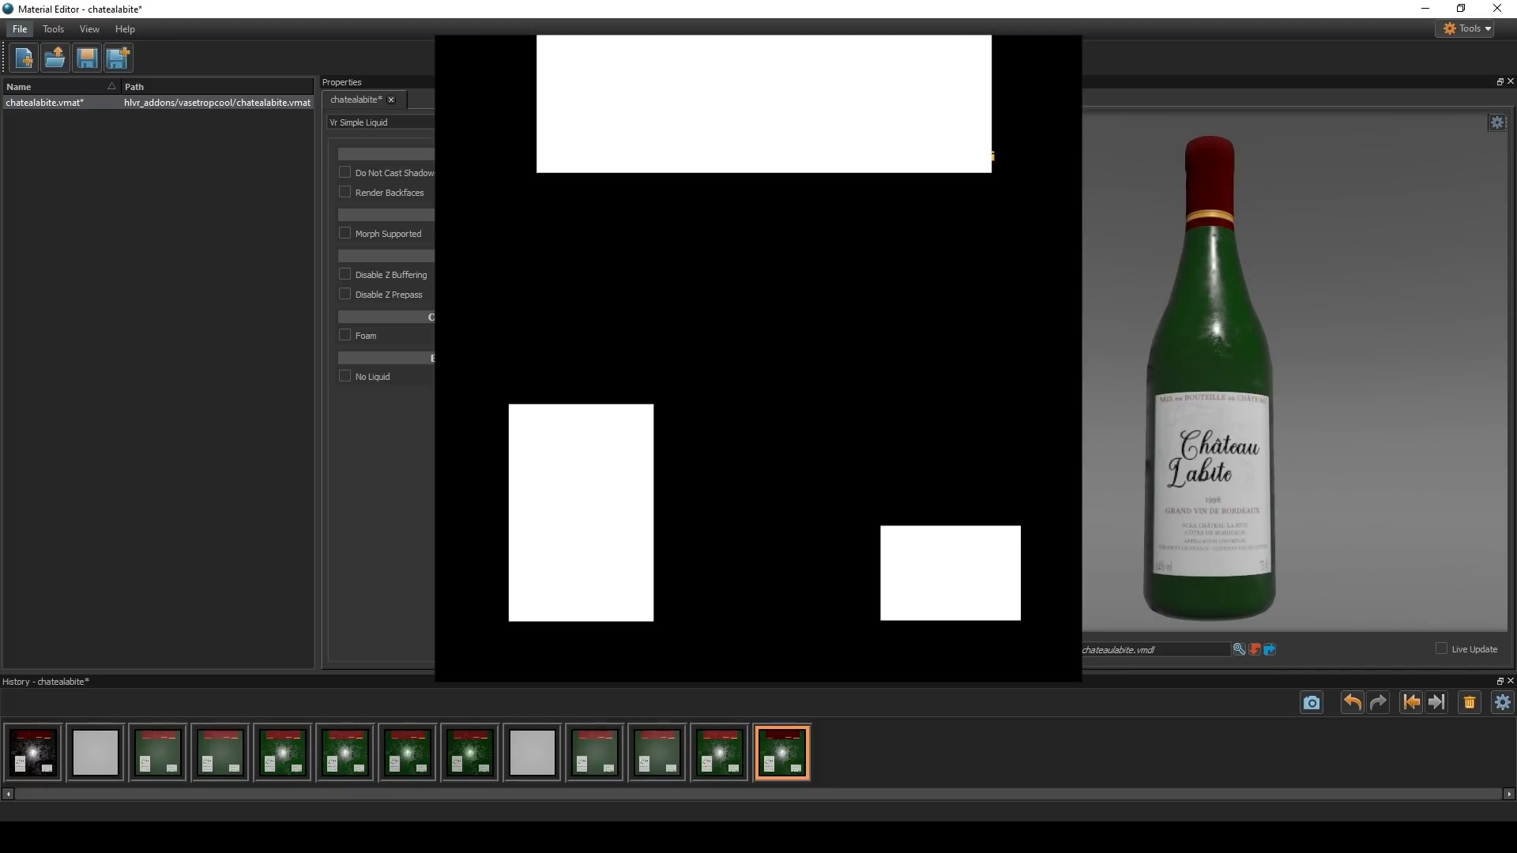
{"action": "left_click_drag", "start_coordinate": [886, 246], "coordinate": [879, 314]}
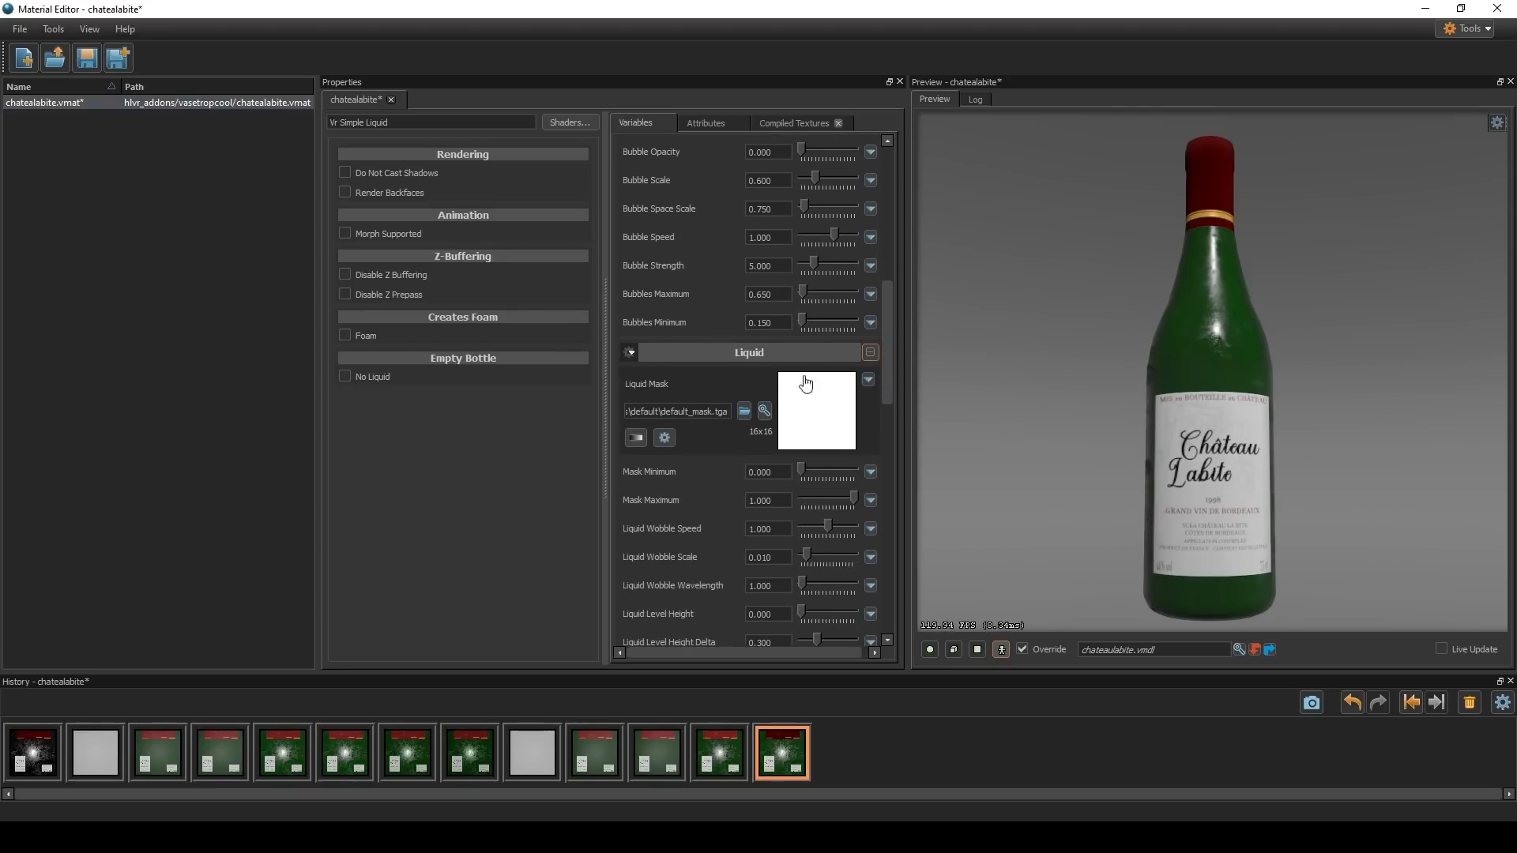
{"action": "left_click", "coordinate": [744, 410]}
{"action": "left_click", "coordinate": [529, 155]}
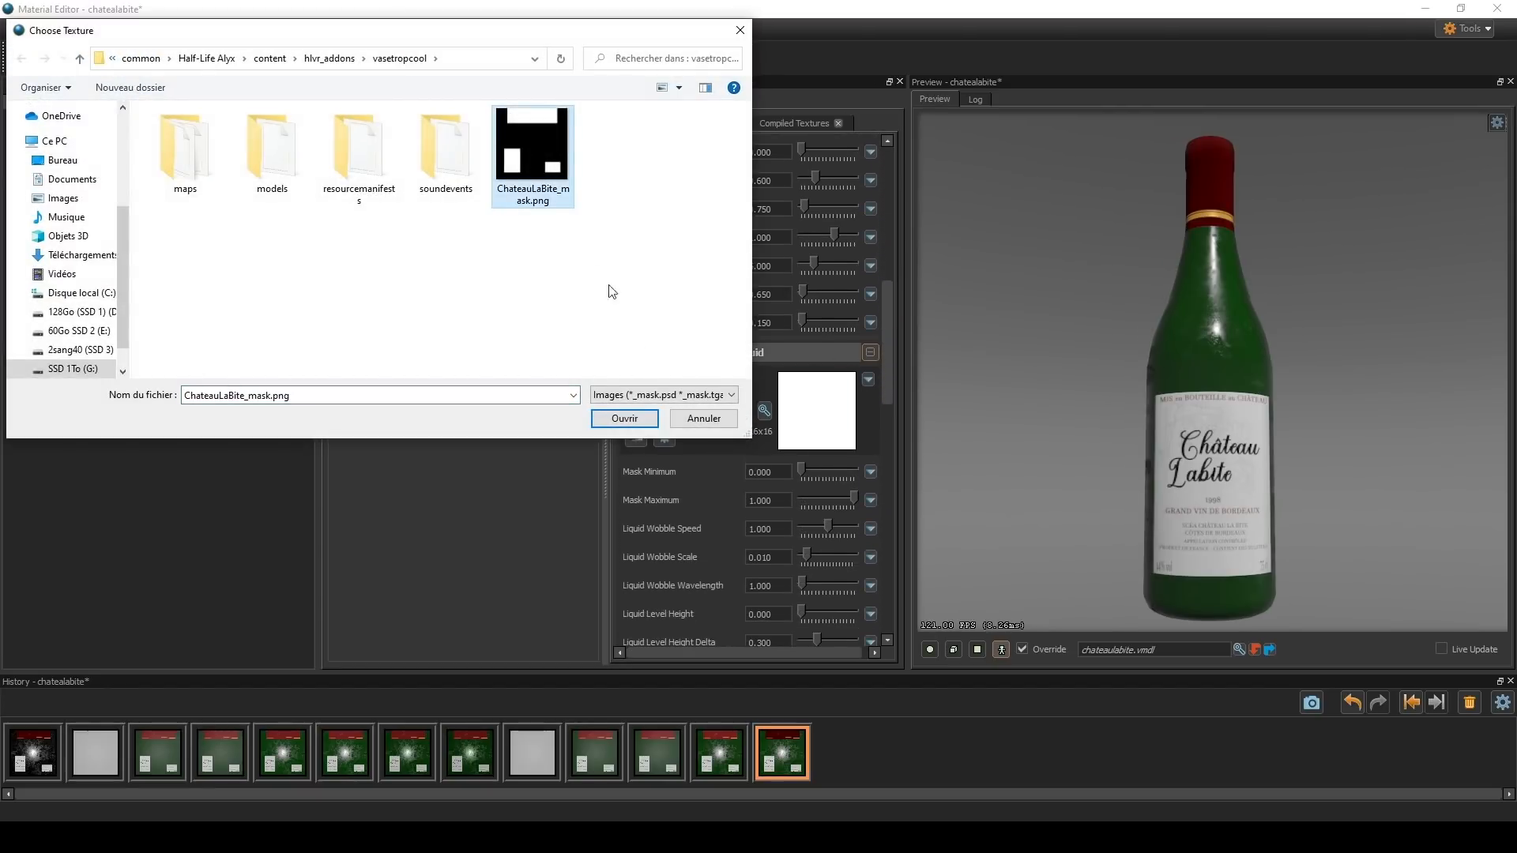
{"action": "left_click", "coordinate": [625, 417]}
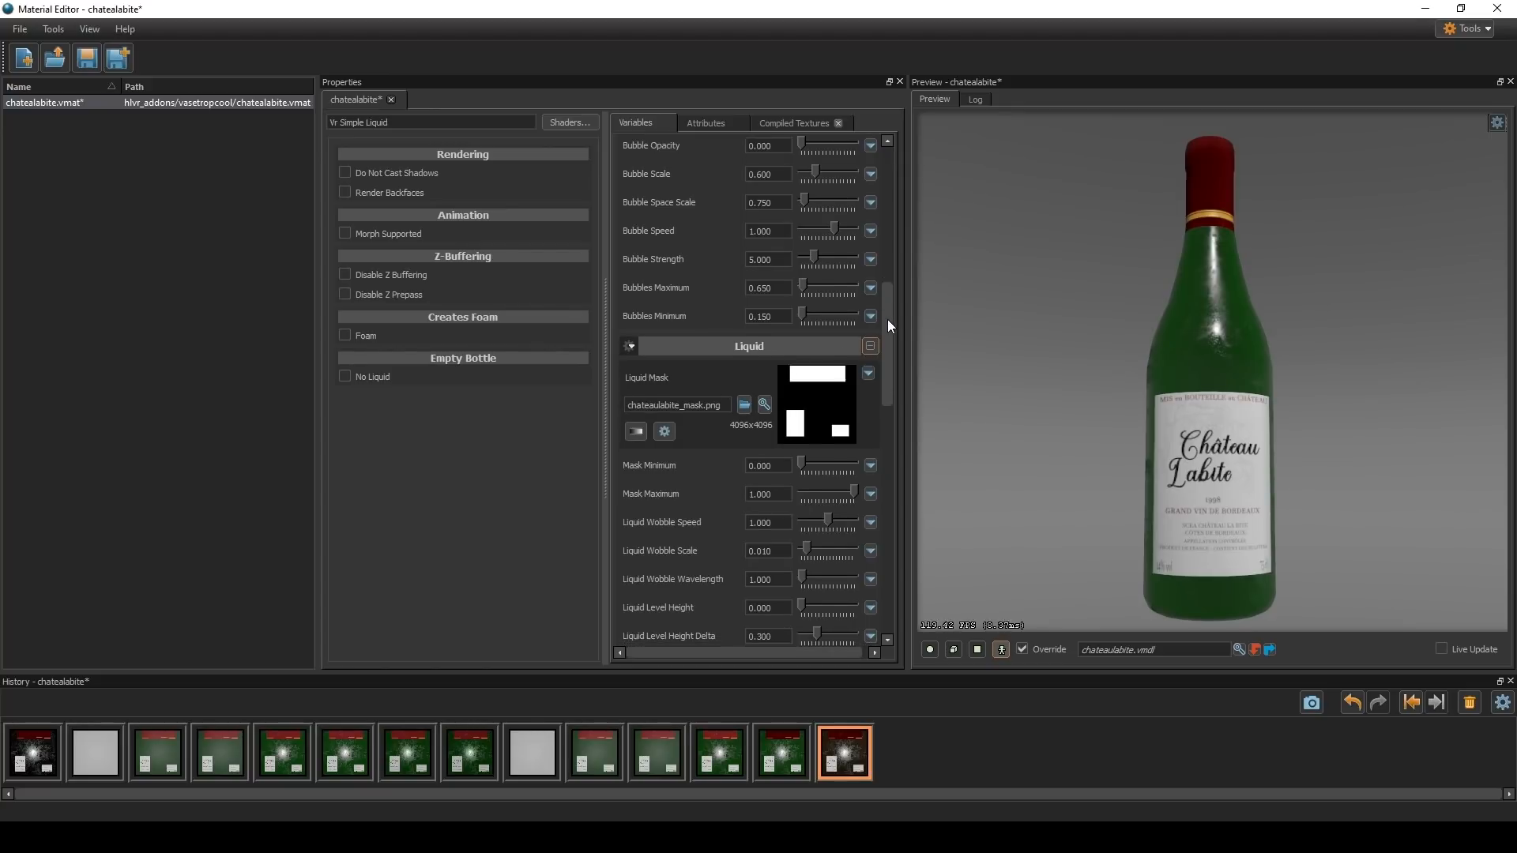
- Raise the Liquid Level Height to about 0.687 so the liquid reaches the bottle's shoulder
{"action": "scroll", "coordinate": [887, 319], "scroll_direction": "down", "scroll_amount": 3}
{"action": "left_click_drag", "start_coordinate": [802, 444], "coordinate": [838, 439]}
{"action": "middle_click_drag", "start_coordinate": [1061, 408], "coordinate": [1047, 460]}
{"action": "right_click_drag", "start_coordinate": [1047, 460], "coordinate": [1047, 419]}
{"action": "mouse_move", "coordinate": [1046, 419]}
{"action": "left_mouse_down"}
{"action": "mouse_move", "coordinate": [1050, 324]}
{"action": "mouse_move", "coordinate": [1066, 332]}
{"action": "mouse_move", "coordinate": [1046, 443]}
{"action": "mouse_move", "coordinate": [1058, 409]}
{"action": "left_mouse_up"}
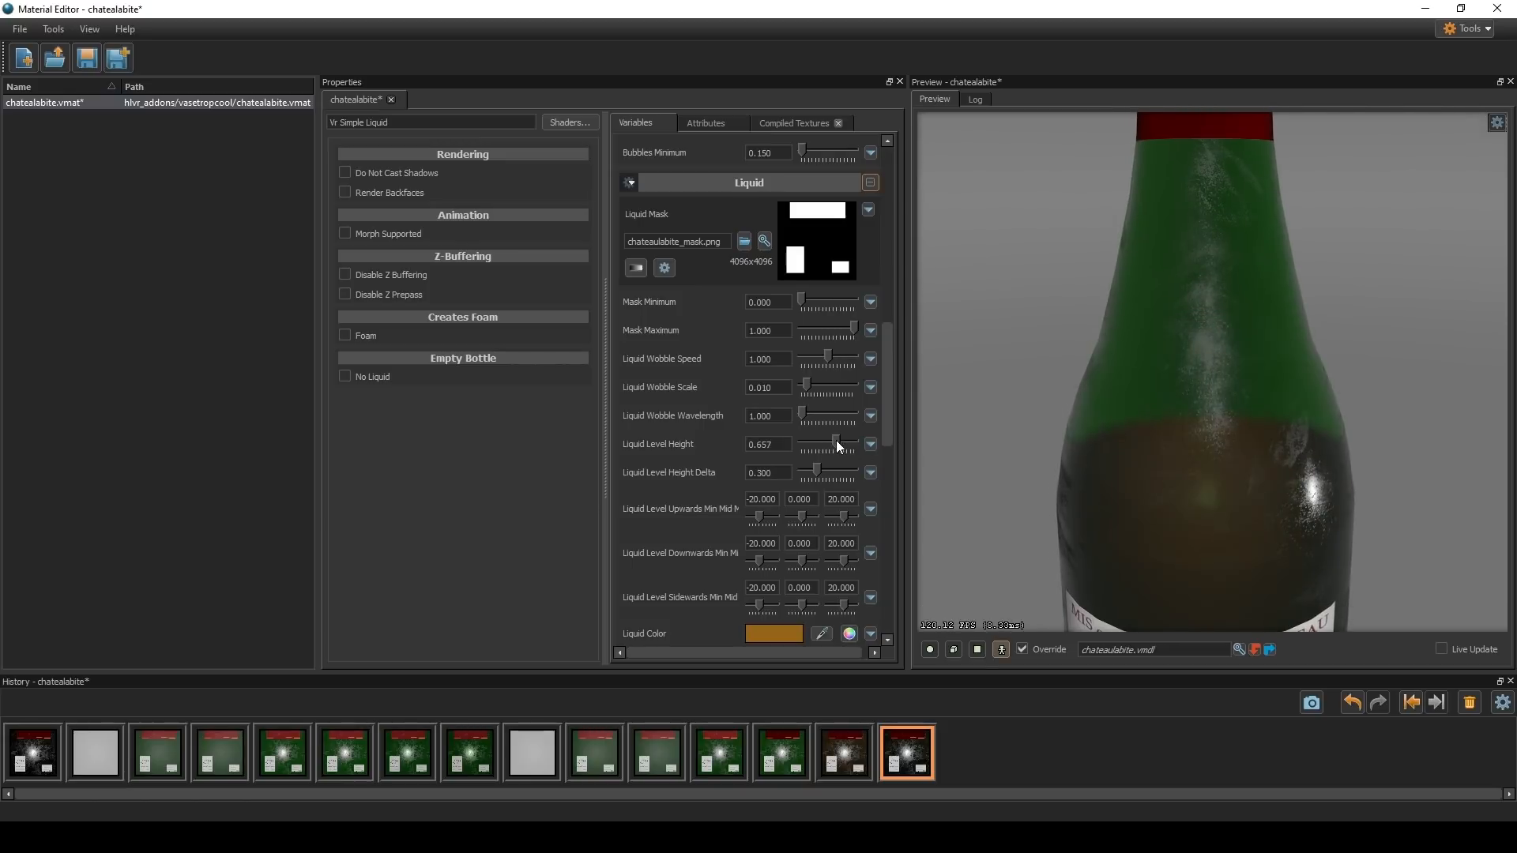
{"action": "left_click_drag", "start_coordinate": [839, 442], "coordinate": [838, 441]}
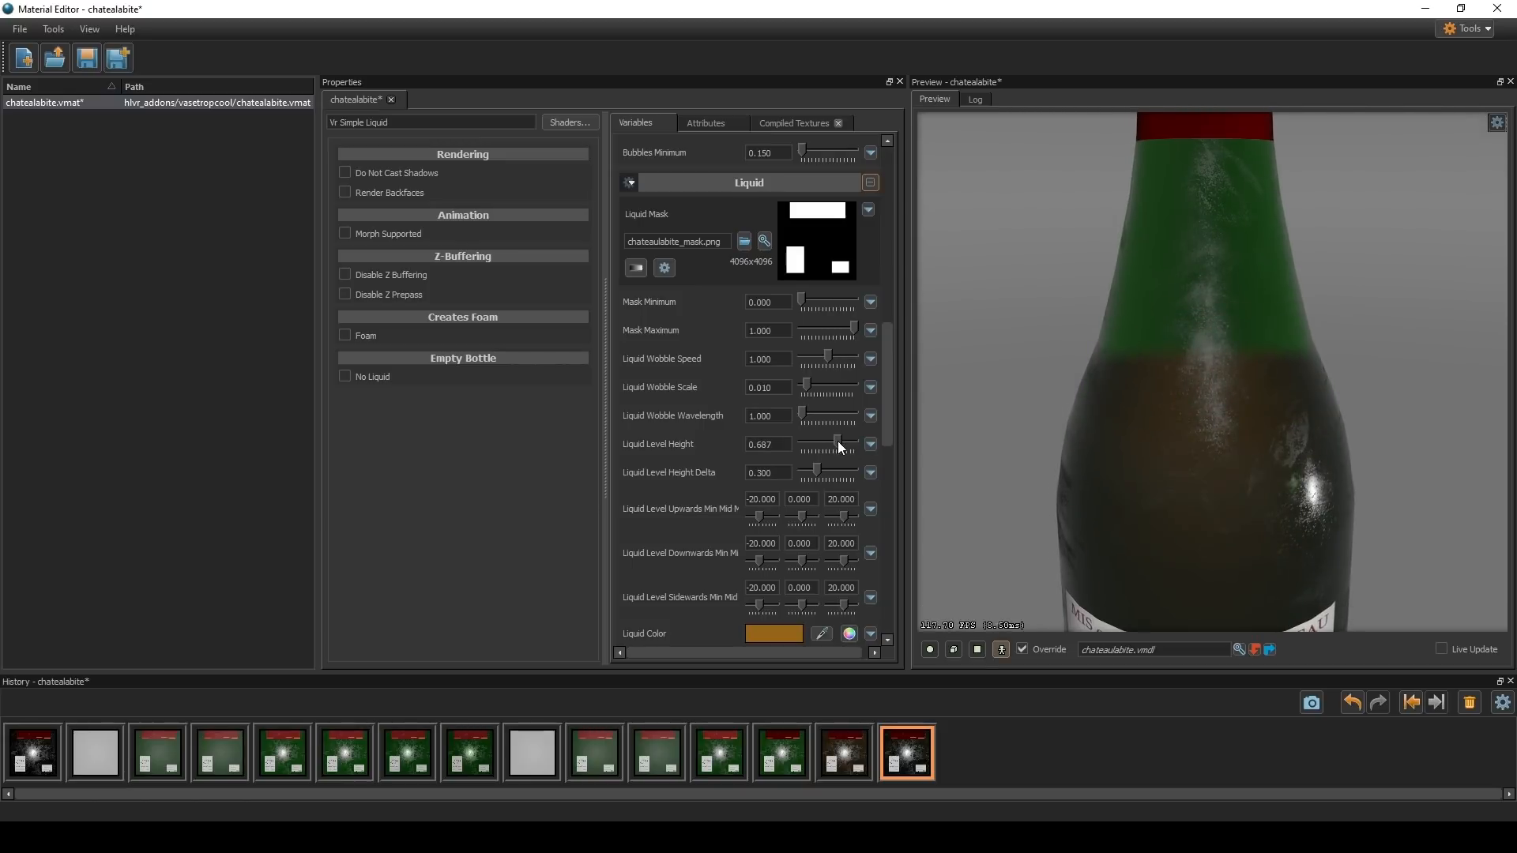
{"action": "right_click_drag", "start_coordinate": [1072, 452], "coordinate": [1075, 407]}
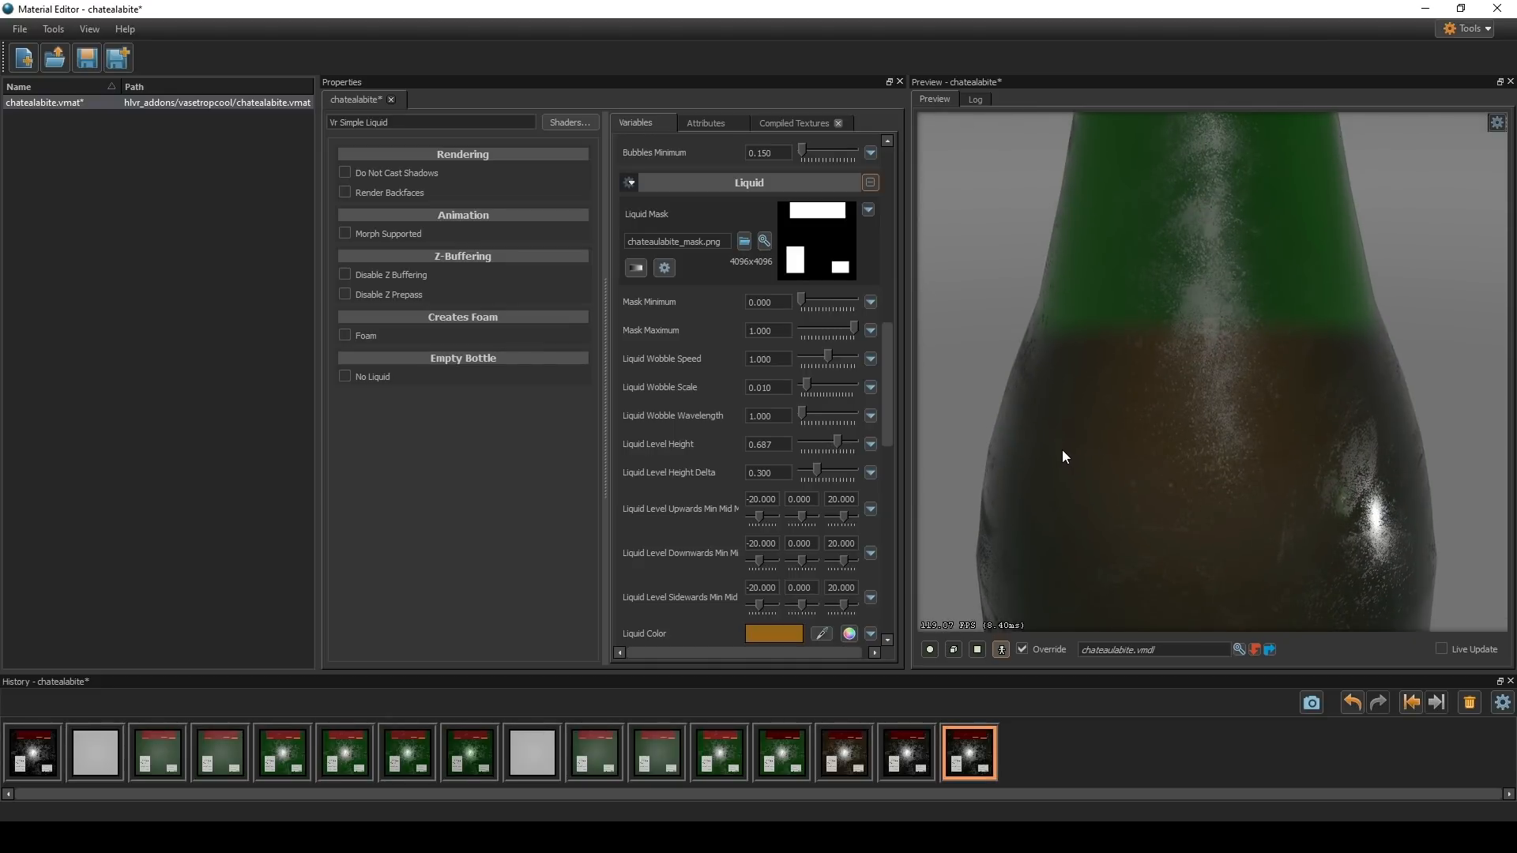
- Enlarge the preview area, open the Liquid Color for editing and try a dark red with a hue of 7
{"action": "left_click_drag", "start_coordinate": [518, 441], "coordinate": [418, 438]}
{"action": "left_click_drag", "start_coordinate": [914, 376], "coordinate": [616, 370]}
{"action": "left_click", "coordinate": [573, 635]}
{"action": "left_click_drag", "start_coordinate": [722, 275], "coordinate": [513, 238]}
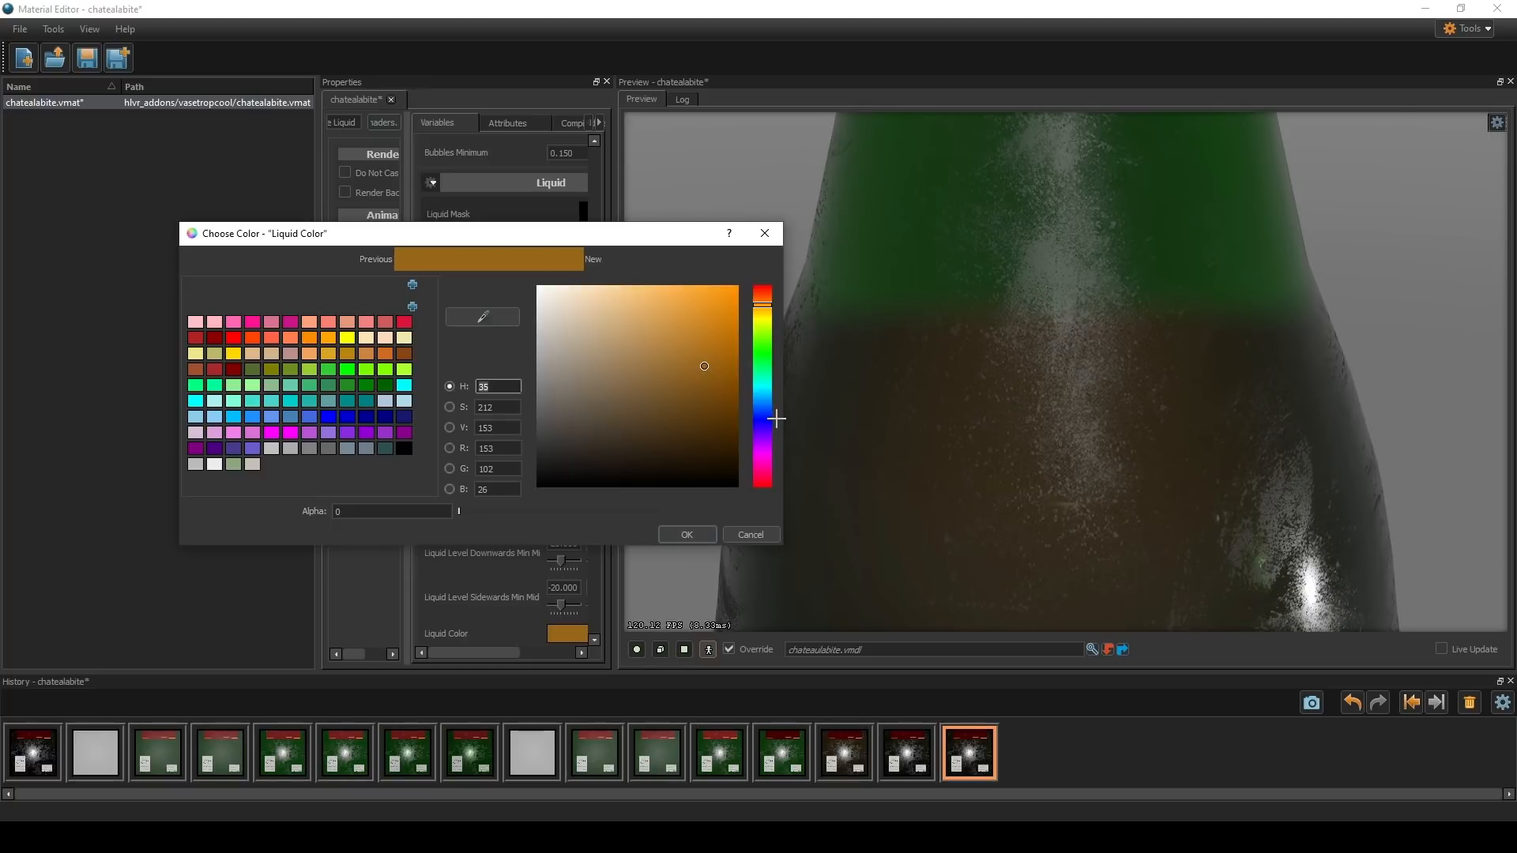
{"action": "mouse_move", "coordinate": [770, 334]}
{"action": "left_mouse_down"}
{"action": "mouse_move", "coordinate": [763, 289]}
{"action": "mouse_move", "coordinate": [717, 309]}
{"action": "mouse_move", "coordinate": [705, 432]}
{"action": "mouse_move", "coordinate": [717, 430]}
{"action": "left_mouse_up"}
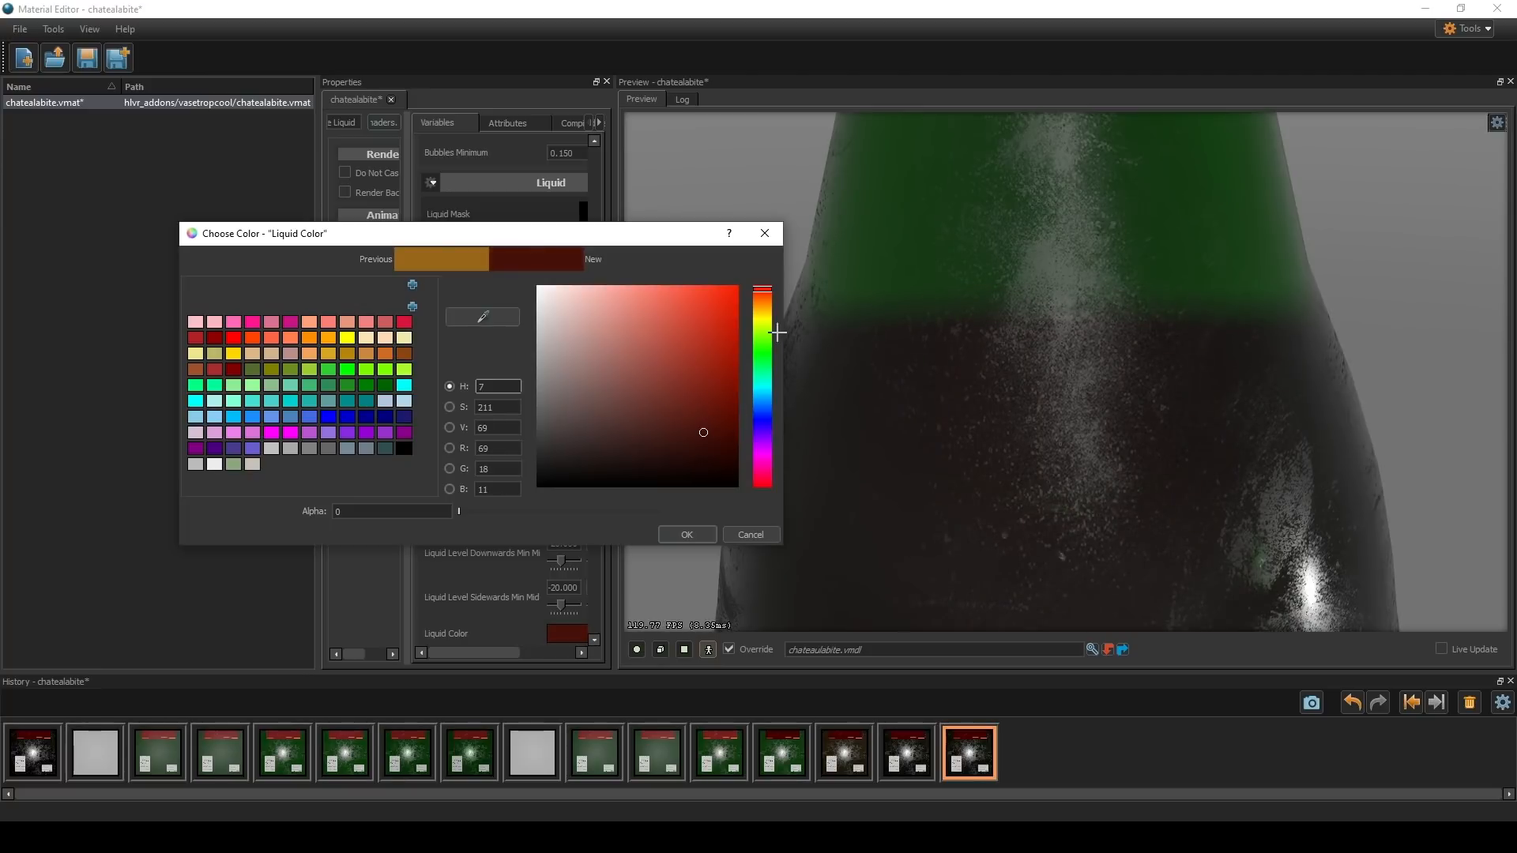
- Try blue, purple, dark magenta and teal shades for the Liquid Color
{"action": "left_click", "coordinate": [764, 420]}
{"action": "left_click", "coordinate": [674, 346]}
{"action": "left_click", "coordinate": [690, 329]}
{"action": "left_click", "coordinate": [667, 383]}
{"action": "left_click", "coordinate": [688, 425]}
{"action": "left_click", "coordinate": [695, 349]}
{"action": "left_click", "coordinate": [763, 448]}
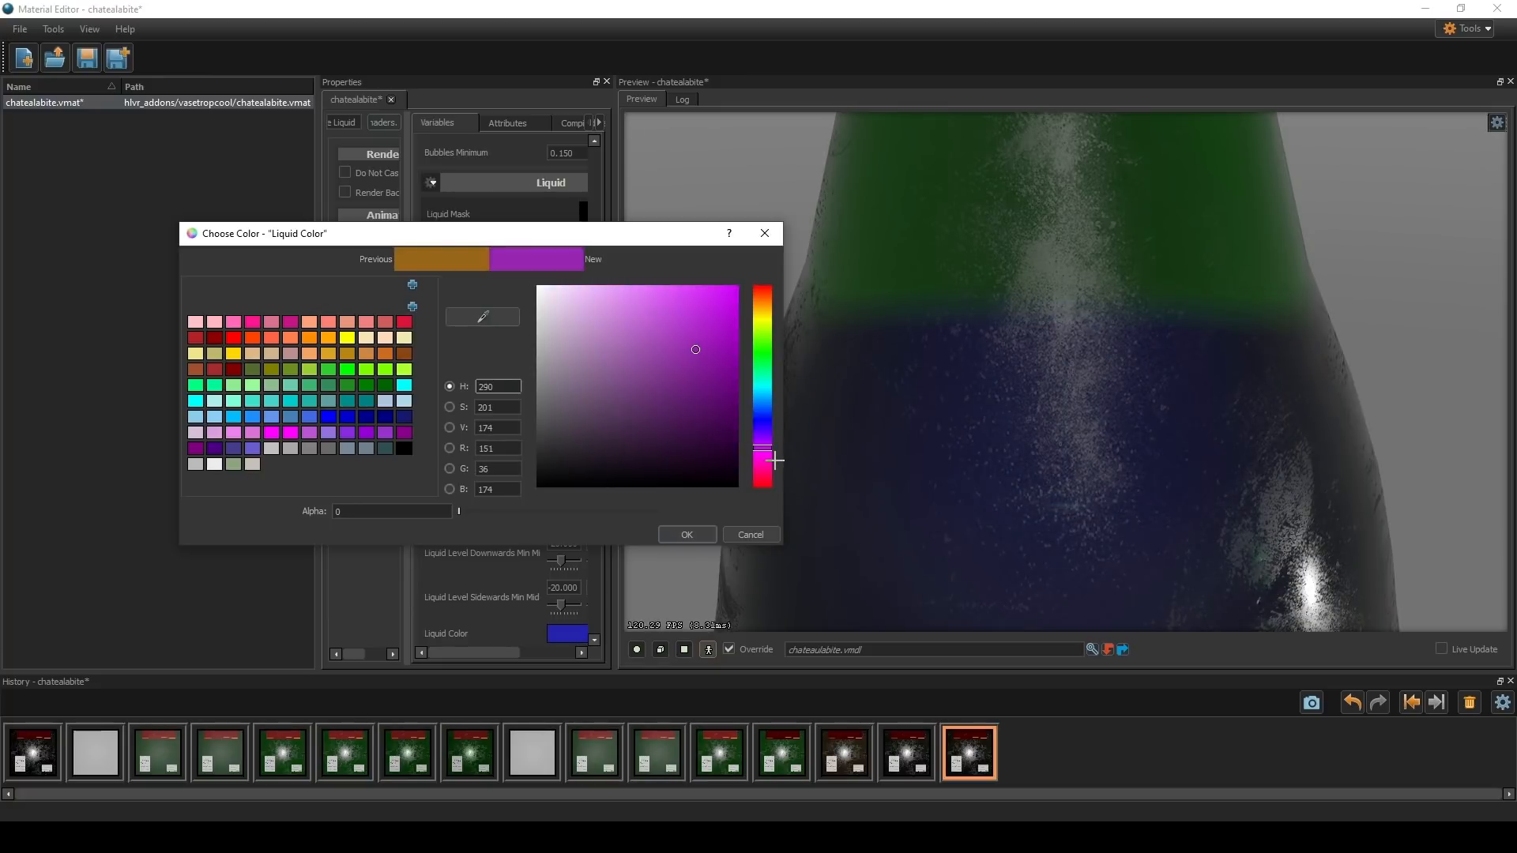
{"action": "left_click", "coordinate": [629, 309]}
{"action": "left_click", "coordinate": [763, 464]}
{"action": "left_click", "coordinate": [708, 446]}
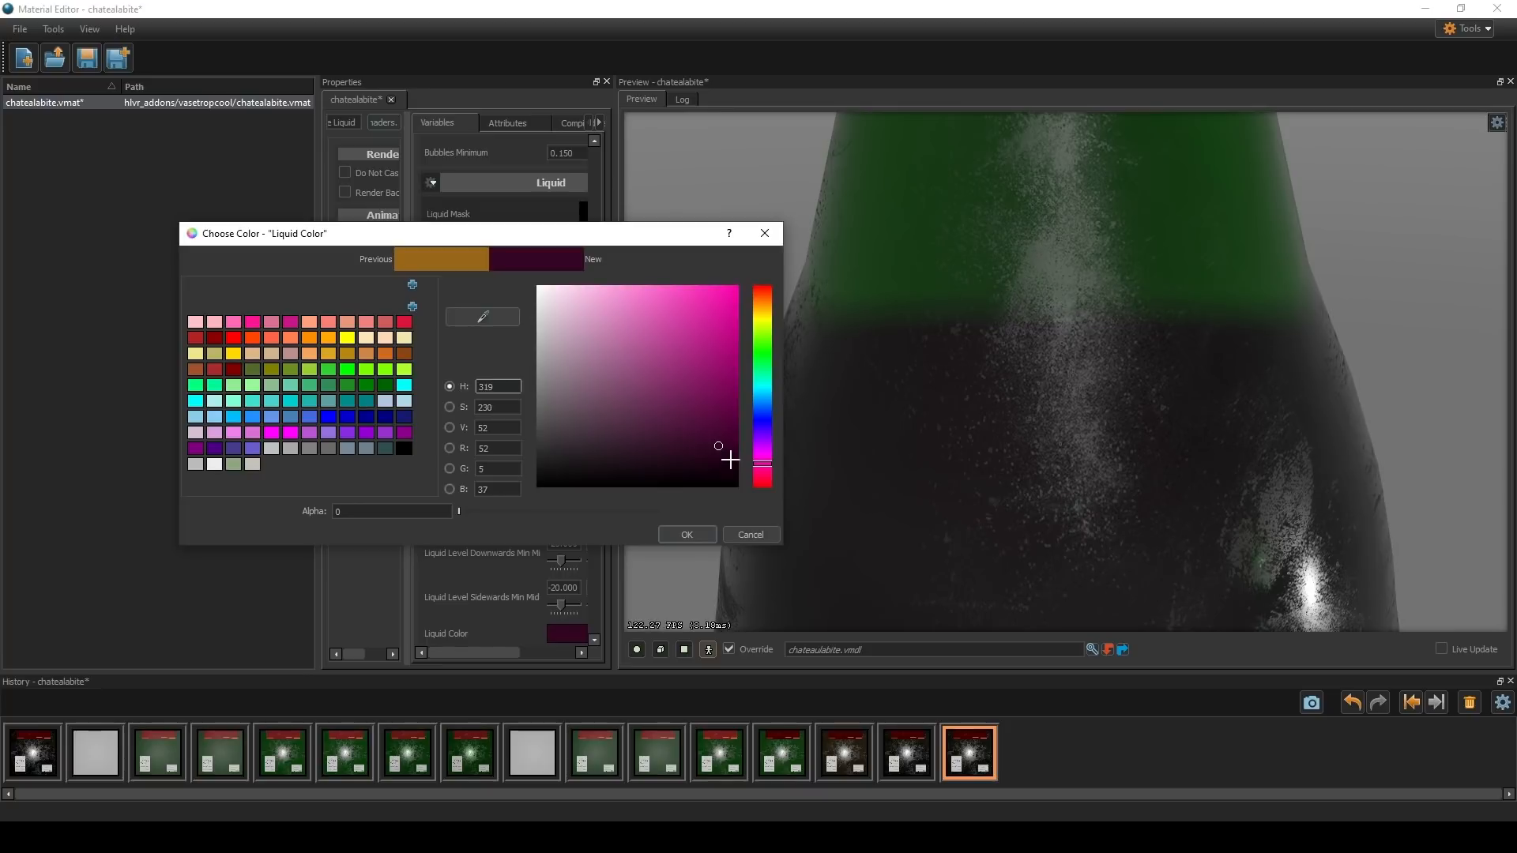
{"action": "left_click", "coordinate": [717, 440]}
{"action": "left_click", "coordinate": [722, 444]}
{"action": "left_click", "coordinate": [762, 393]}
{"action": "left_click", "coordinate": [690, 394]}
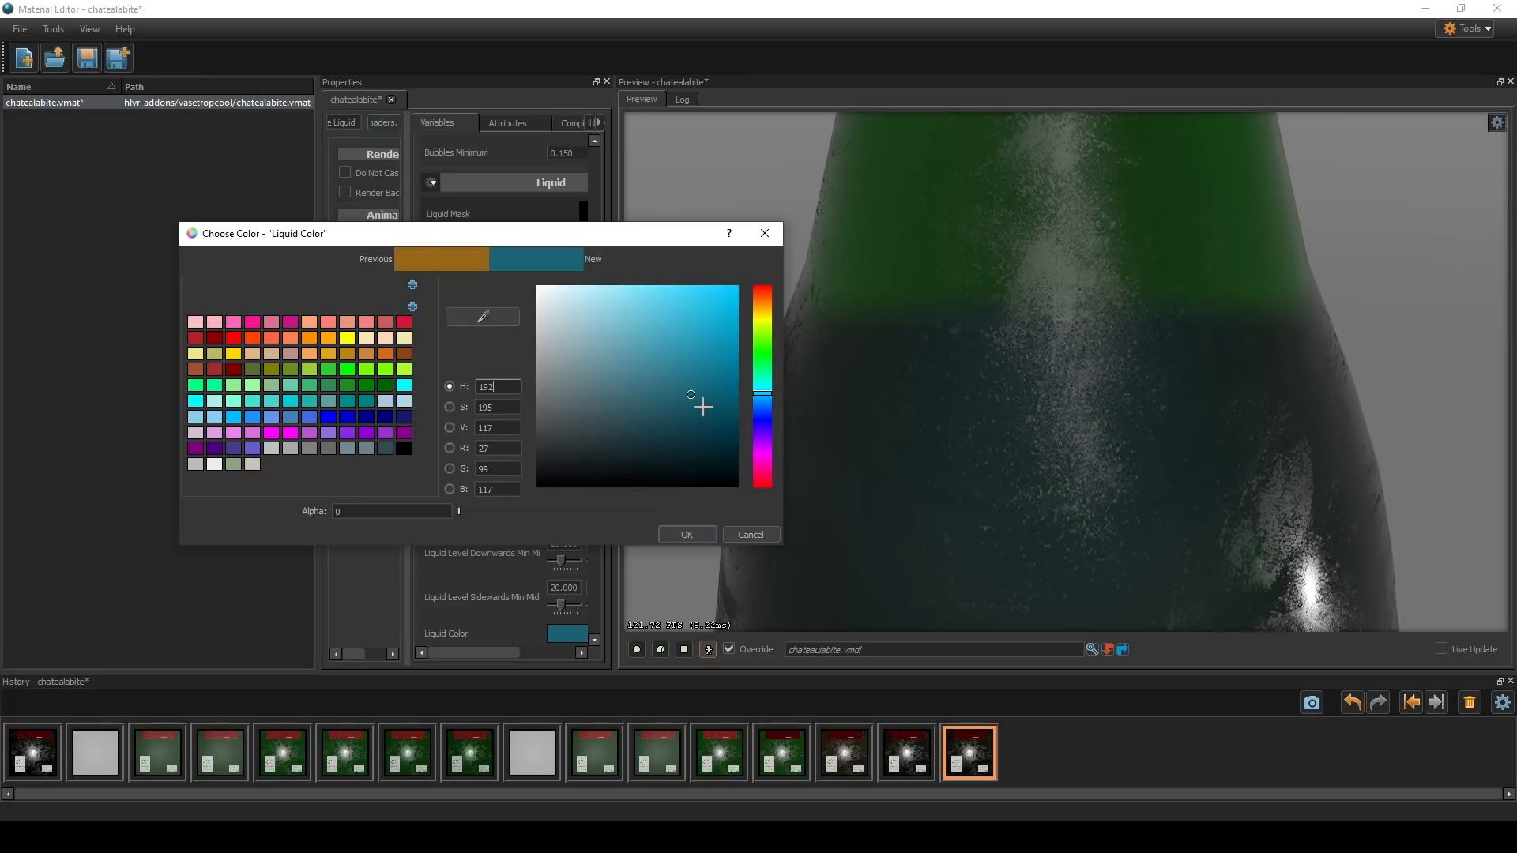
- Set the Liquid Color to a nearly black wine red with a hue of 345, then widen the properties area
{"action": "left_click", "coordinate": [762, 465]}
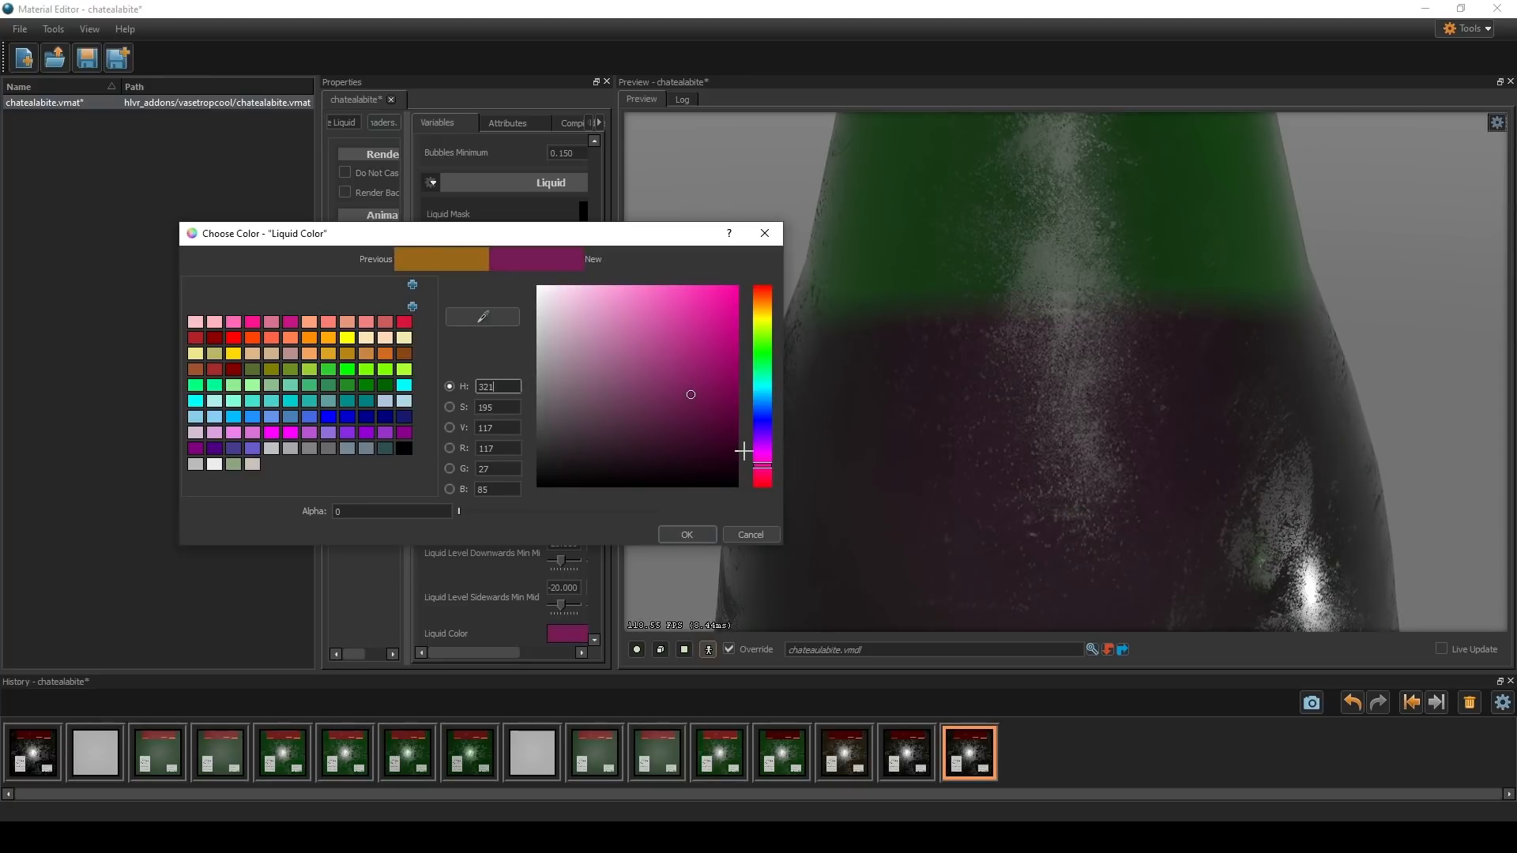
{"action": "left_click", "coordinate": [713, 463]}
{"action": "left_click", "coordinate": [762, 479]}
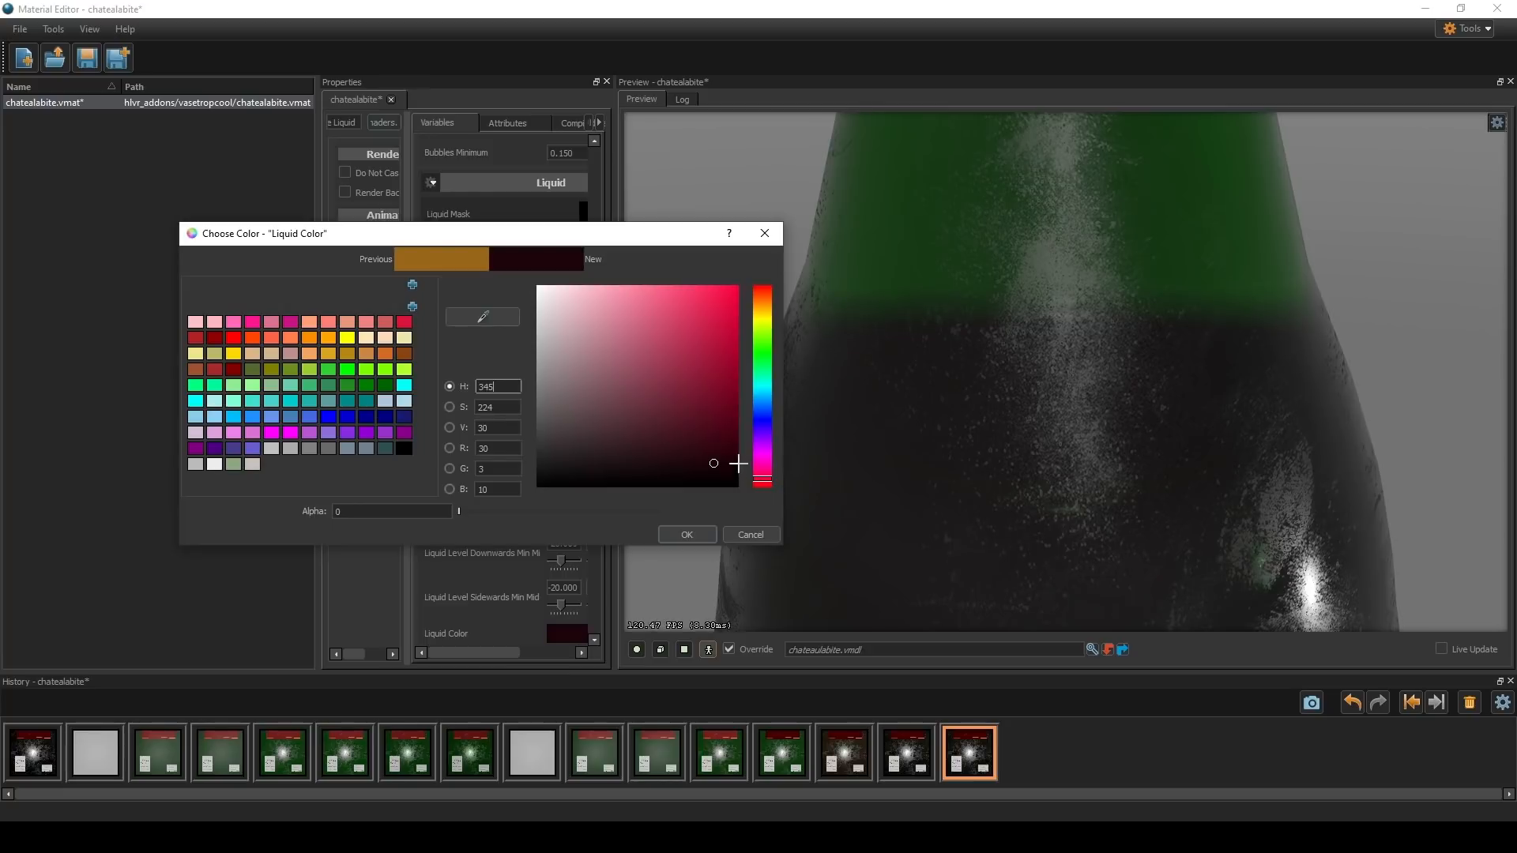
{"action": "left_click", "coordinate": [718, 466]}
{"action": "left_click", "coordinate": [686, 534]}
{"action": "left_click_drag", "start_coordinate": [614, 339], "coordinate": [973, 377]}
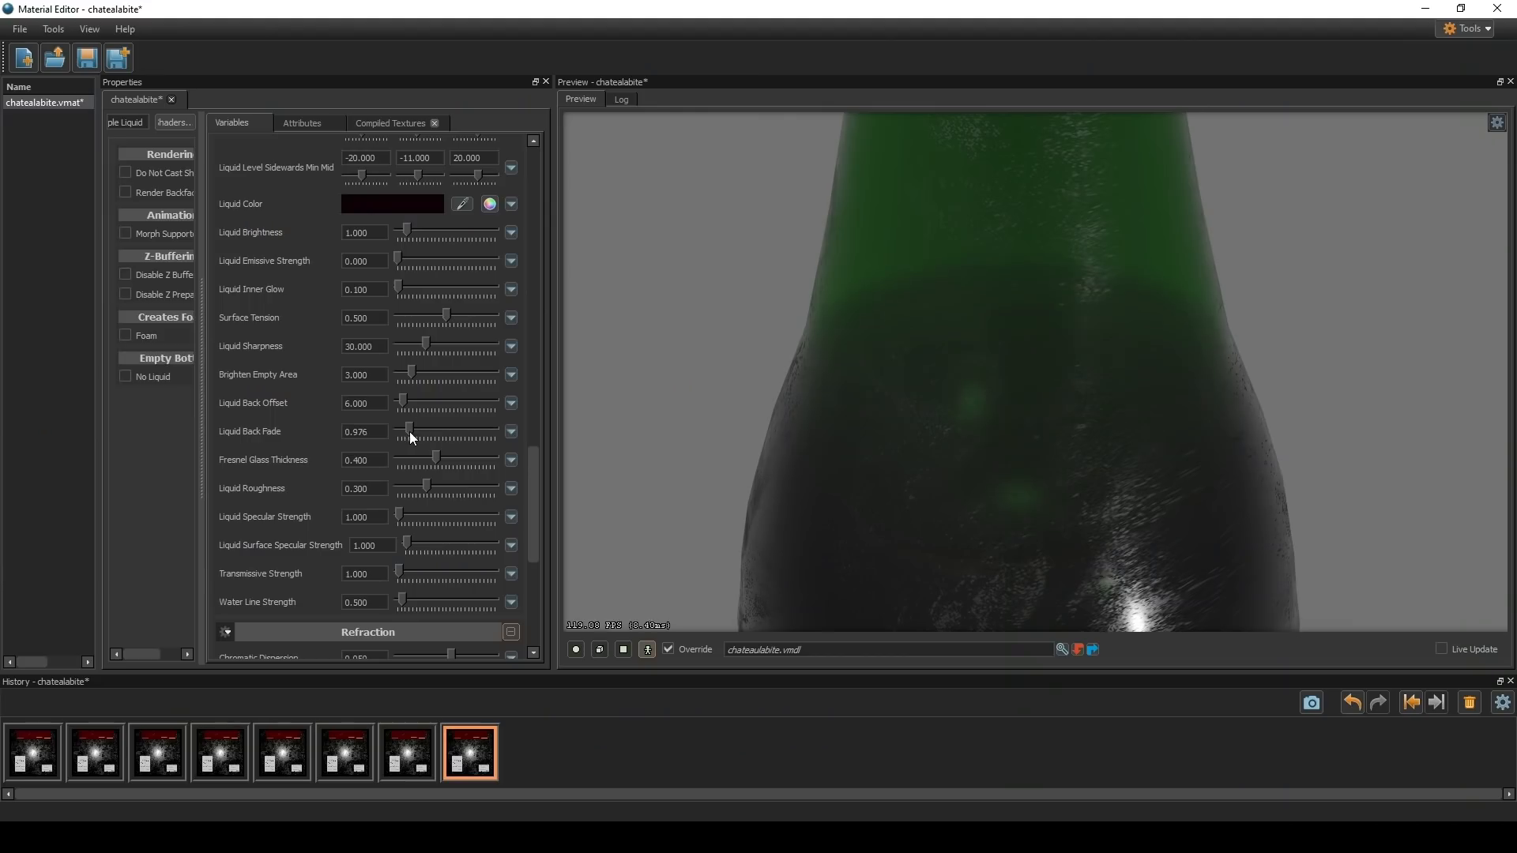
- Set Liquid Back Fade to 0, Roughness to about 0.049, Specular Strength to 4.065 and Surface Specular Strength to 15.487; adjust Water Line Strength and Liquid Sharpness
{"action": "mouse_move", "coordinate": [409, 432]}
{"action": "left_mouse_down"}
{"action": "mouse_move", "coordinate": [557, 434]}
{"action": "mouse_move", "coordinate": [376, 431]}
{"action": "mouse_move", "coordinate": [437, 430]}
{"action": "mouse_move", "coordinate": [392, 432]}
{"action": "left_mouse_up"}
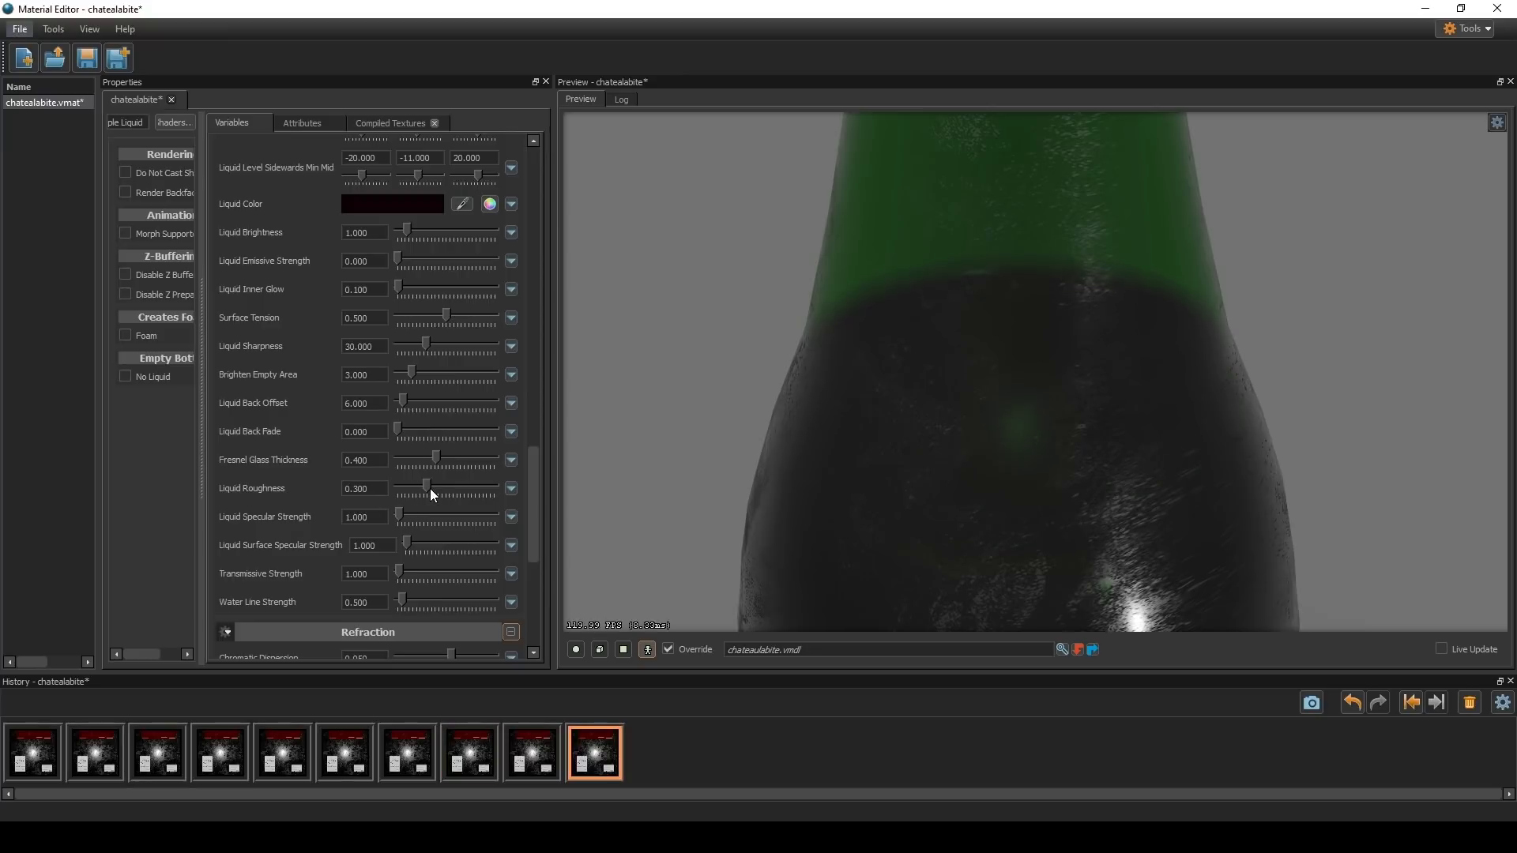
{"action": "left_click_drag", "start_coordinate": [428, 487], "coordinate": [406, 525]}
{"action": "left_click_drag", "start_coordinate": [410, 544], "coordinate": [398, 604]}
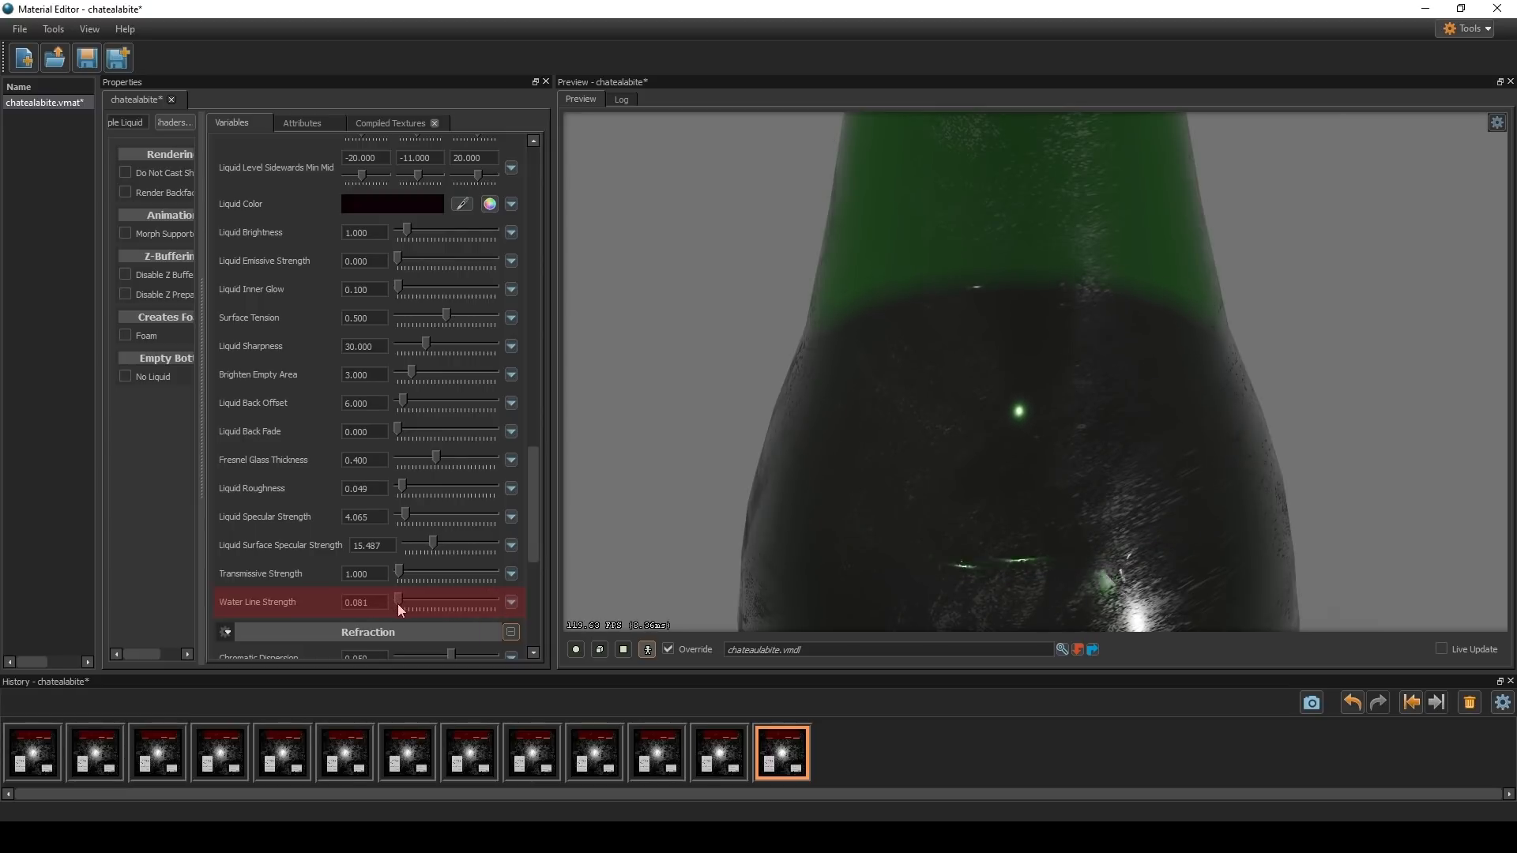
{"action": "scroll", "coordinate": [518, 605], "scroll_direction": "up", "scroll_amount": 2}
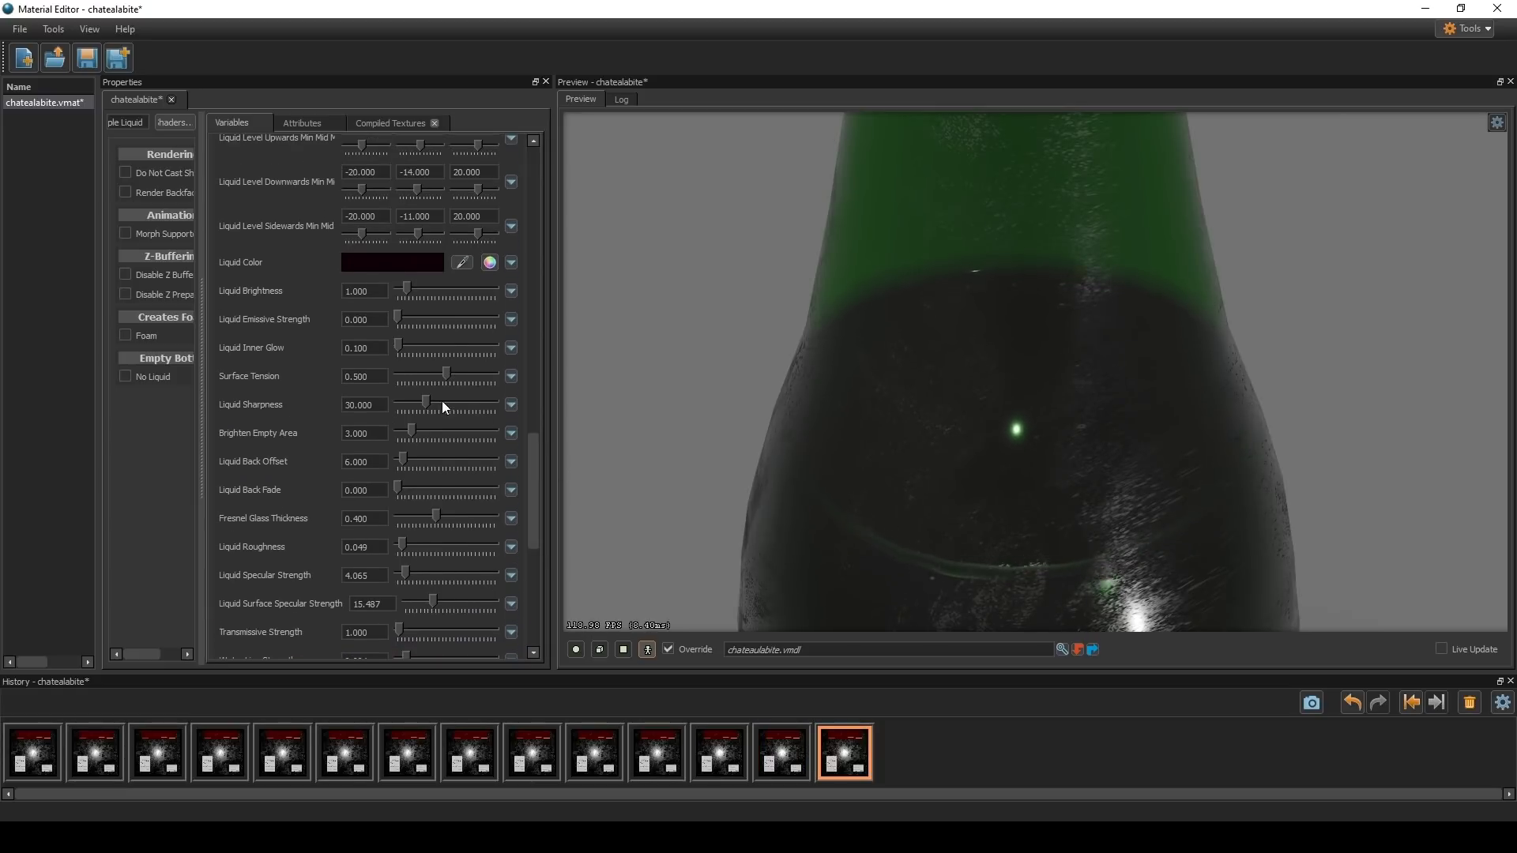
{"action": "left_click_drag", "start_coordinate": [423, 403], "coordinate": [526, 408]}
- Set Bubble Scale to about 1.042, Space Scale to 3.078, Speed to 1.463, Strength to 13.69 and Bubbles Maximum to 0, and lower Bubbles Minimum
{"action": "scroll", "coordinate": [320, 458], "scroll_direction": "up", "scroll_amount": 3}
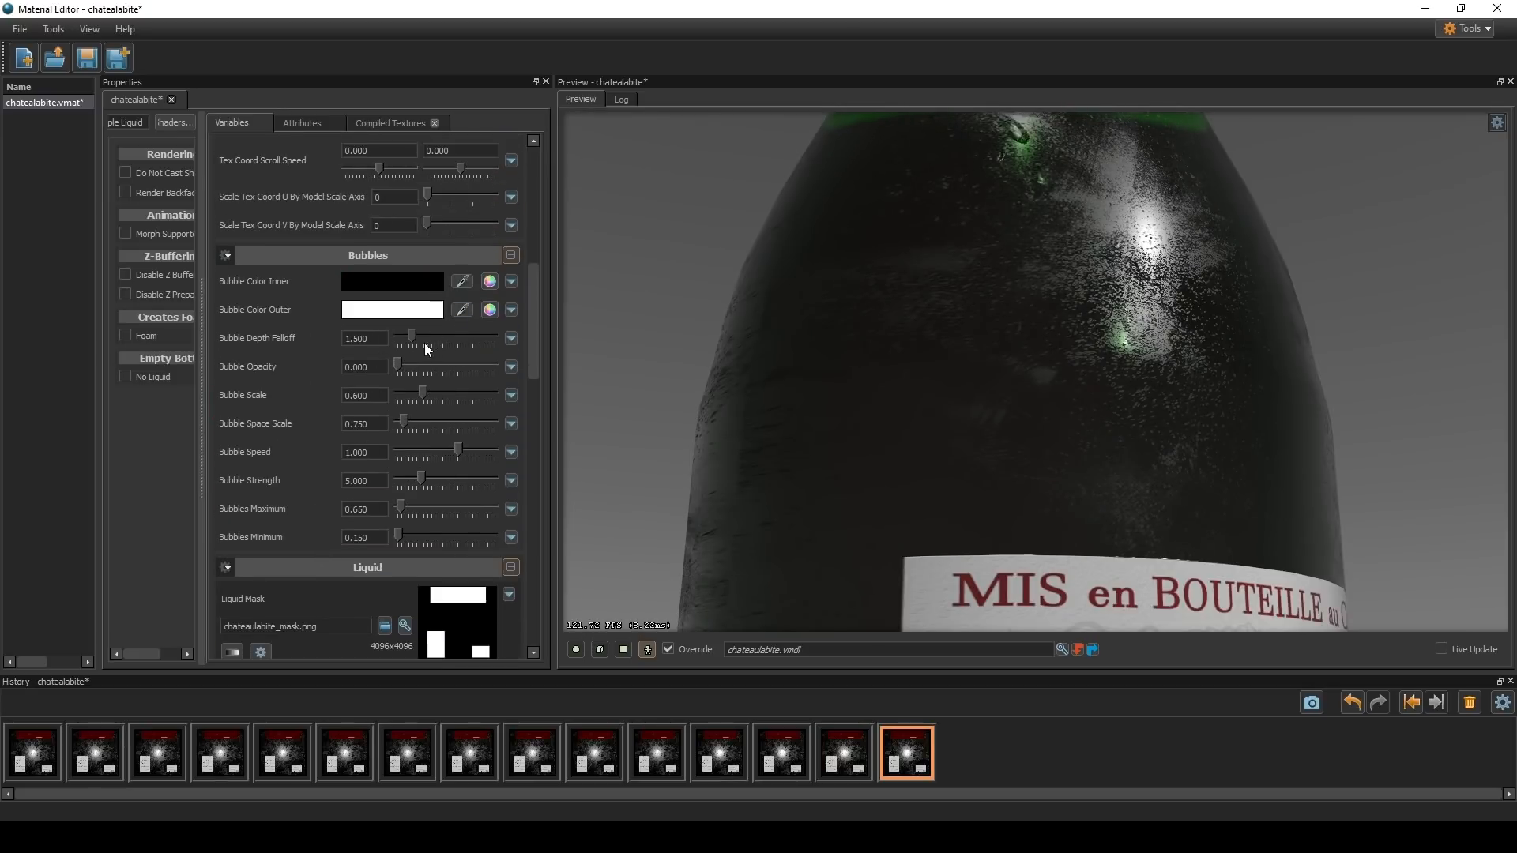
{"action": "left_click_drag", "start_coordinate": [485, 365], "coordinate": [416, 368]}
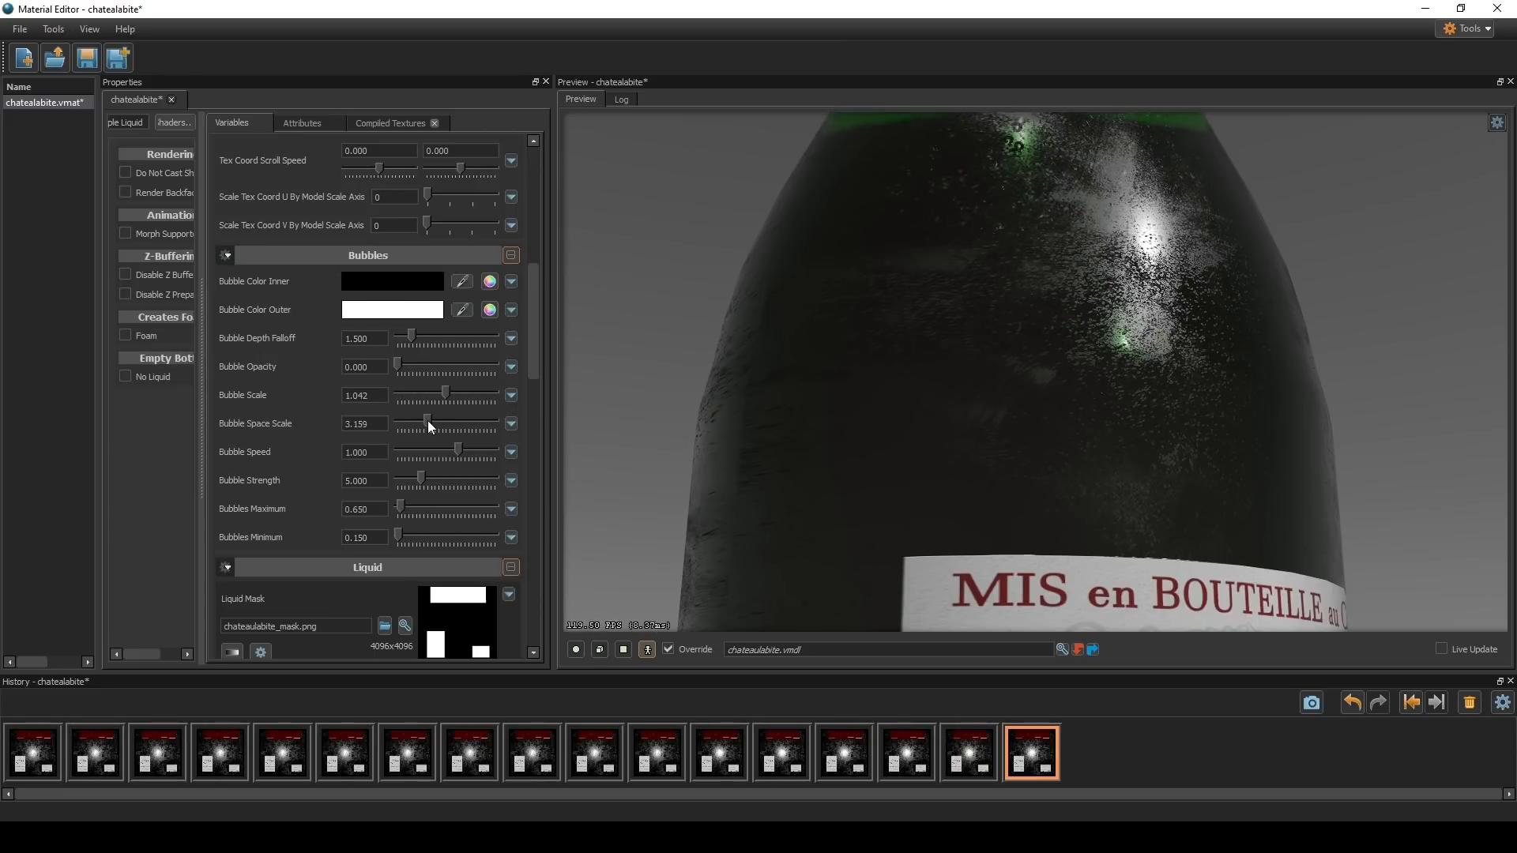
{"action": "mouse_move", "coordinate": [433, 420]}
{"action": "left_mouse_down"}
{"action": "mouse_move", "coordinate": [397, 420]}
{"action": "mouse_move", "coordinate": [419, 420]}
{"action": "left_mouse_up"}
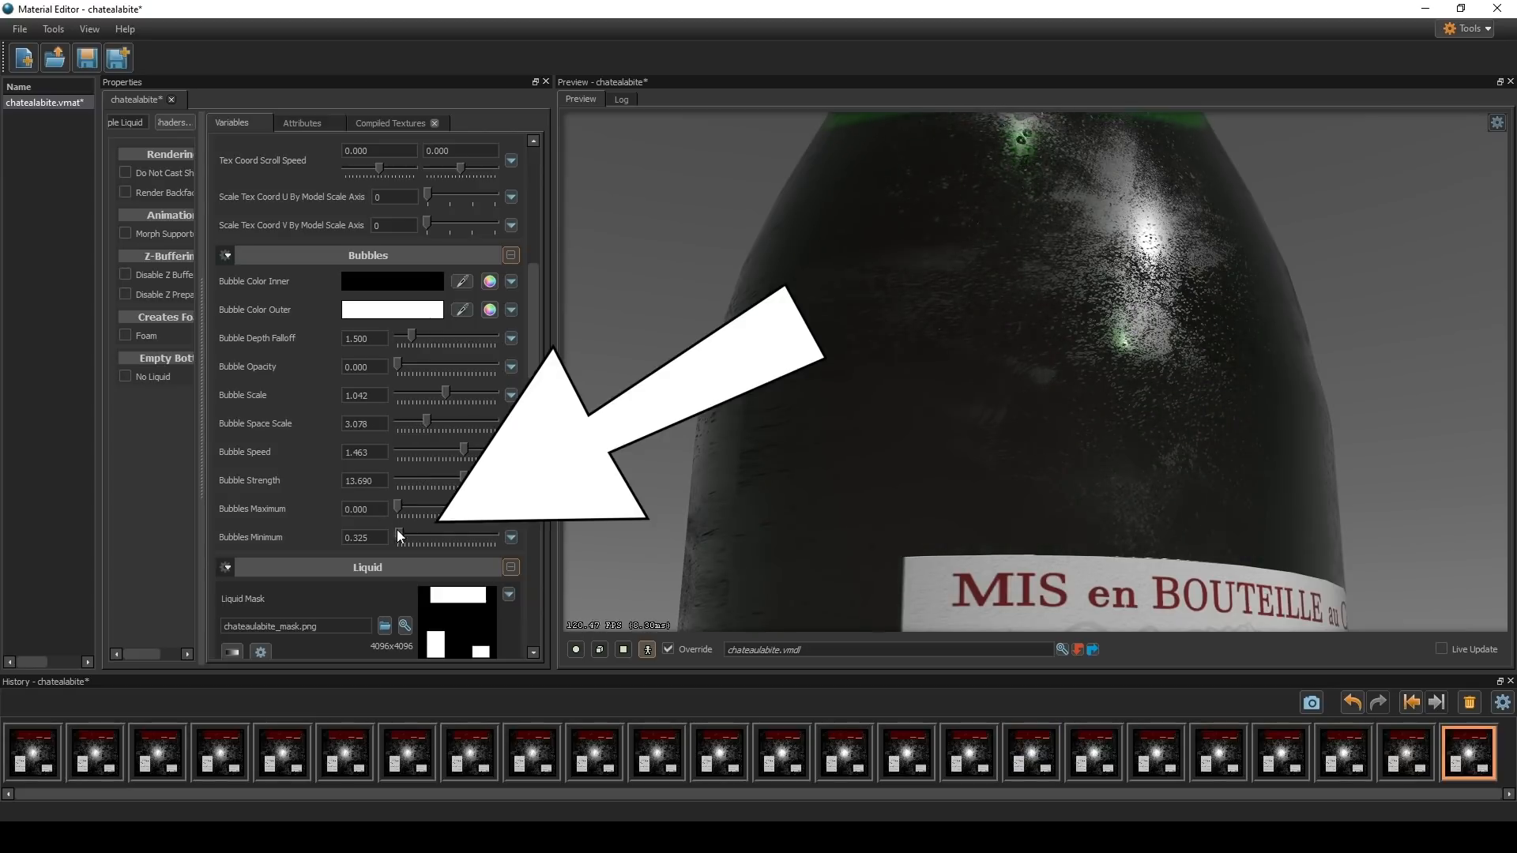
{"action": "left_click_drag", "start_coordinate": [399, 533], "coordinate": [307, 546]}
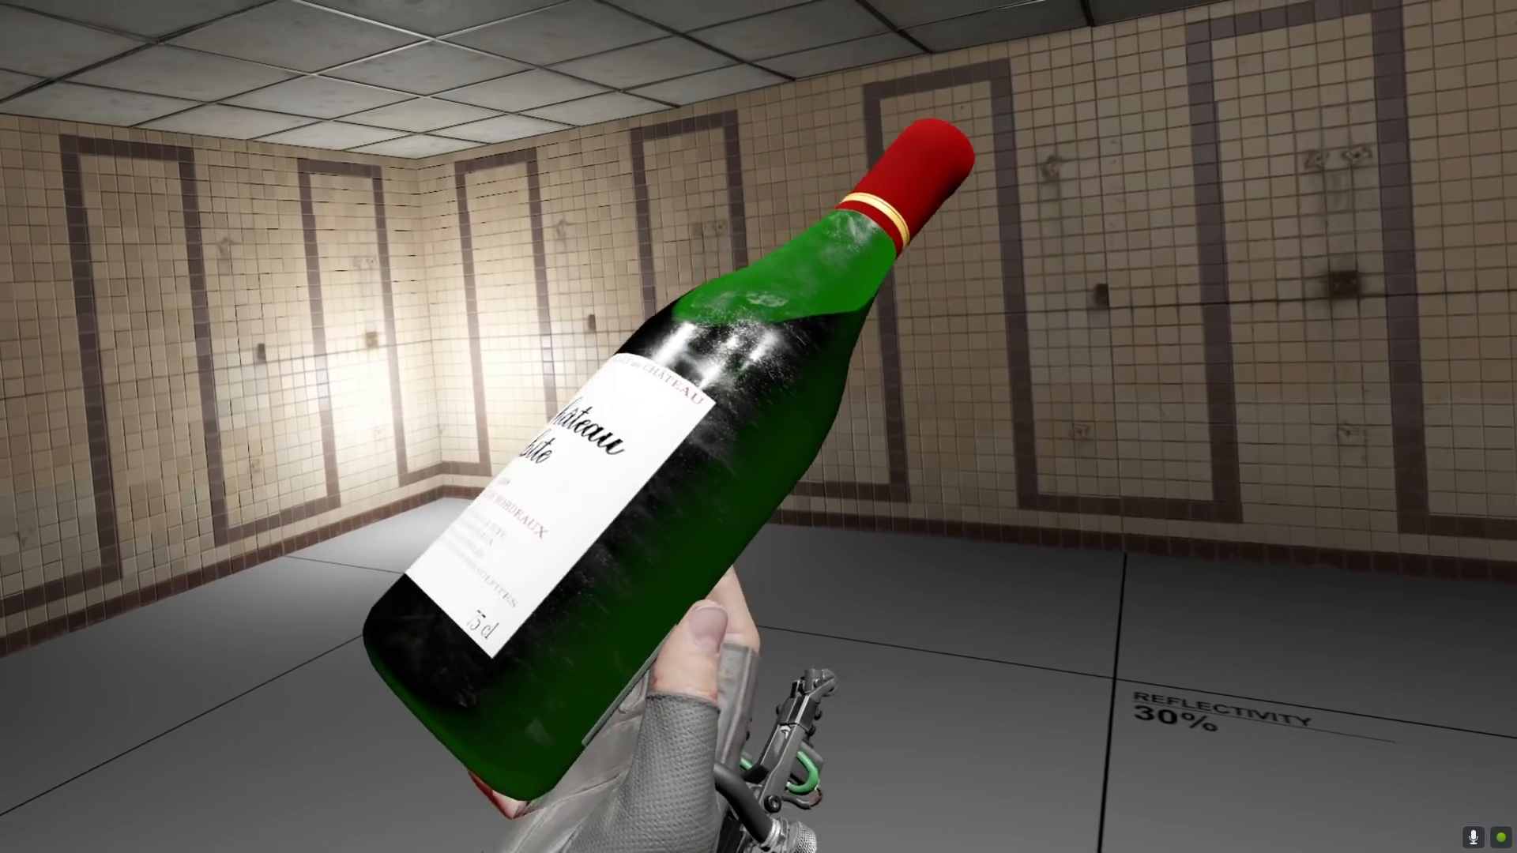